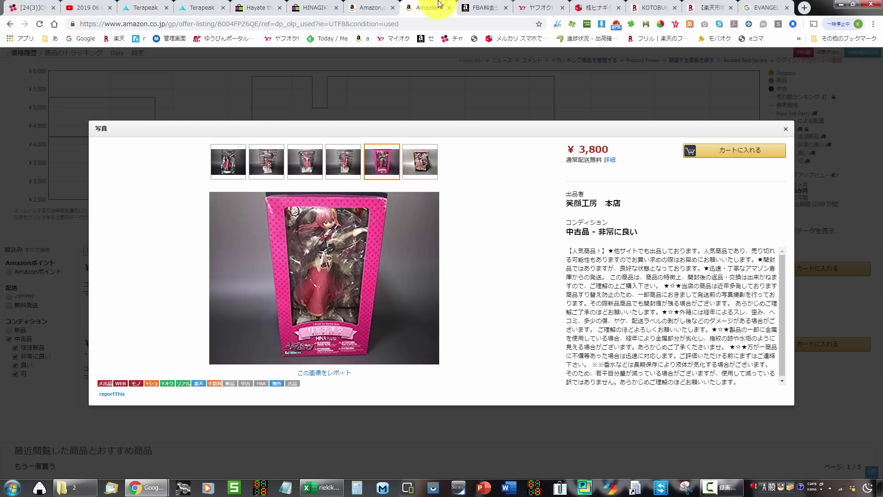
Compare the Rakuma listing of the figure with the Amazon used offer's photos, and close the photo viewer.
click(649, 6)
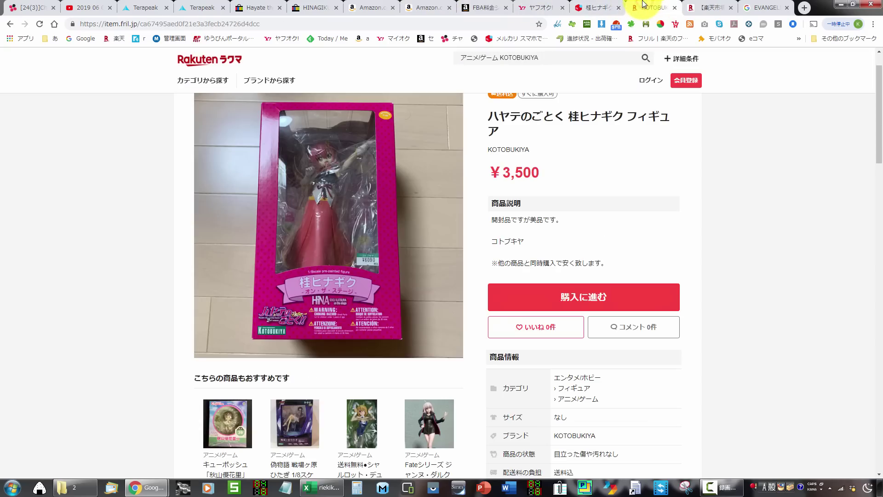
click(430, 7)
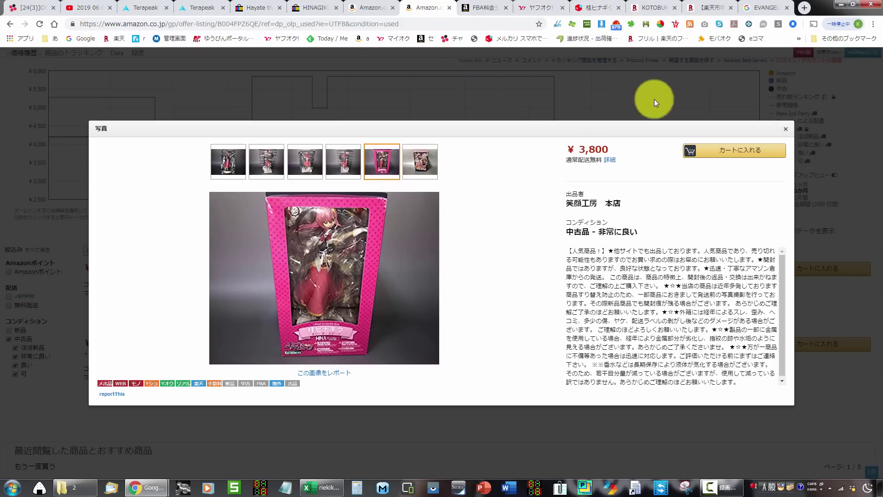
click(786, 130)
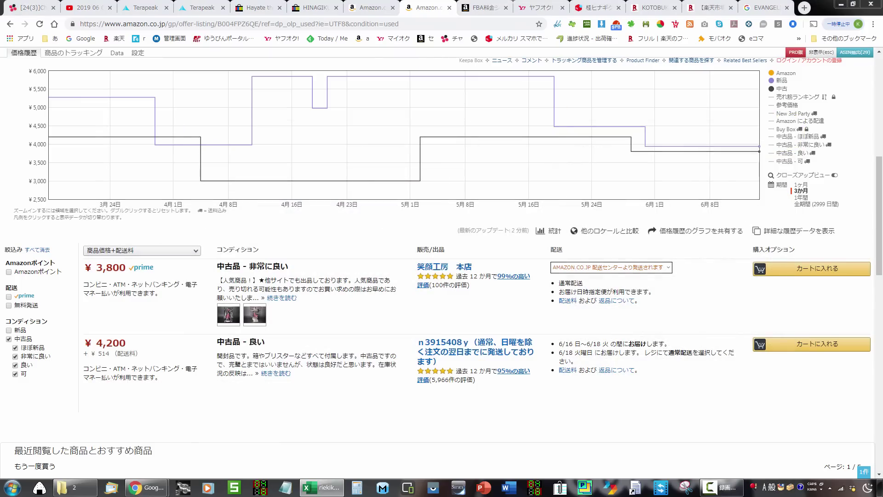
Review the Rakuma listing's price, condition and shipping details against the used offers on Amazon.
click(653, 7)
scroll(738, 101, down, 2)
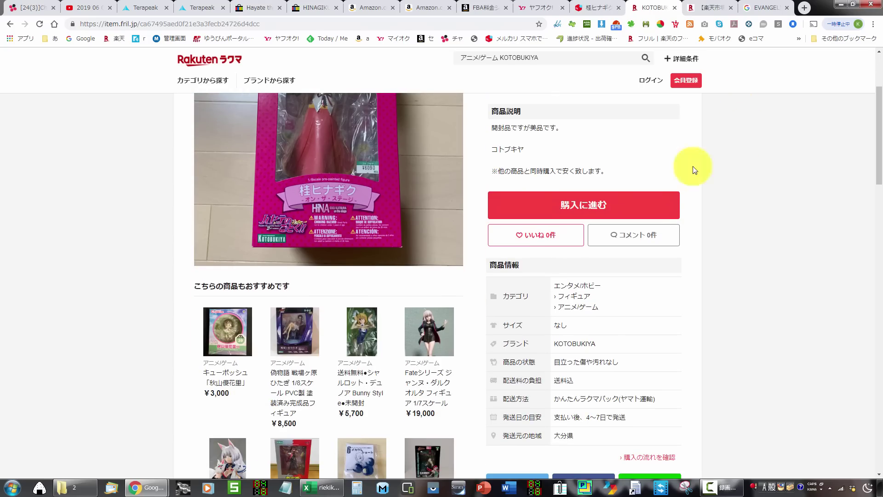
scroll(728, 328, down, 8)
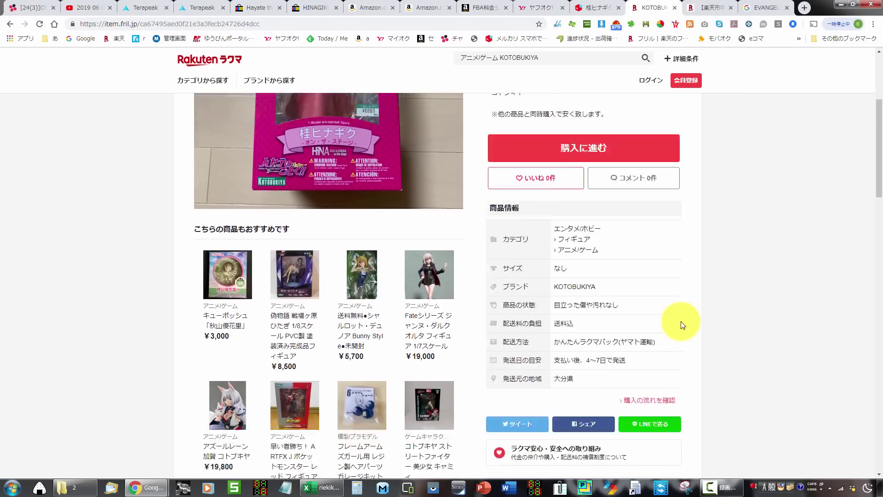
scroll(739, 434, up, 10)
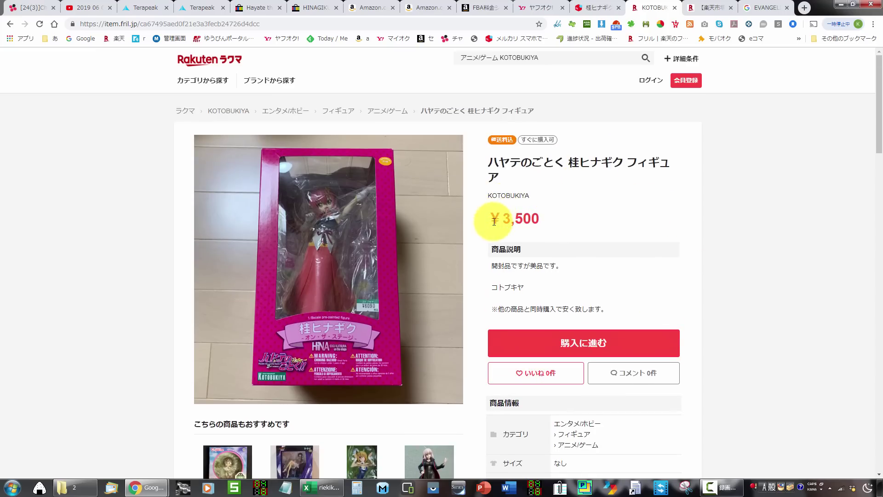
scroll(502, 248, down, 4)
scroll(566, 366, up, 4)
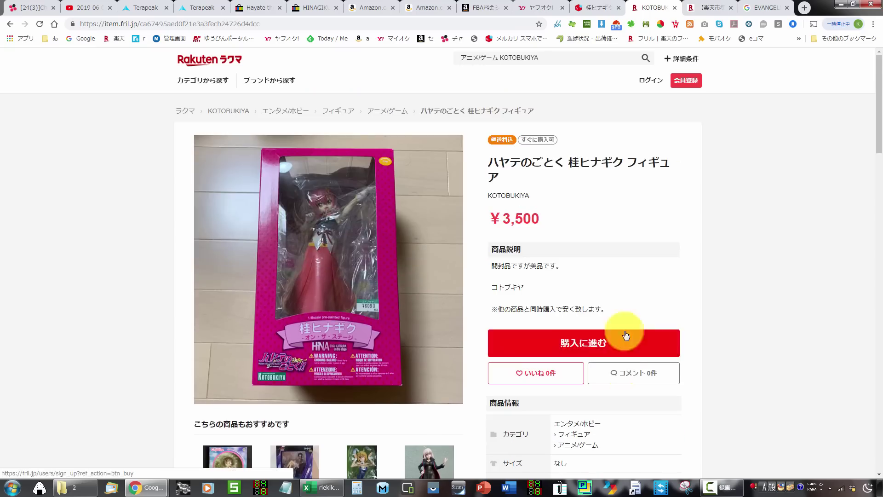
click(417, 8)
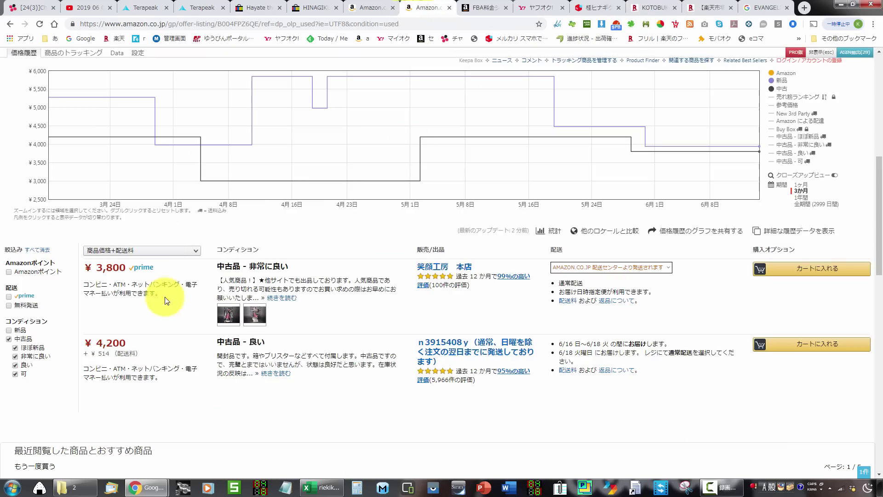
click(653, 7)
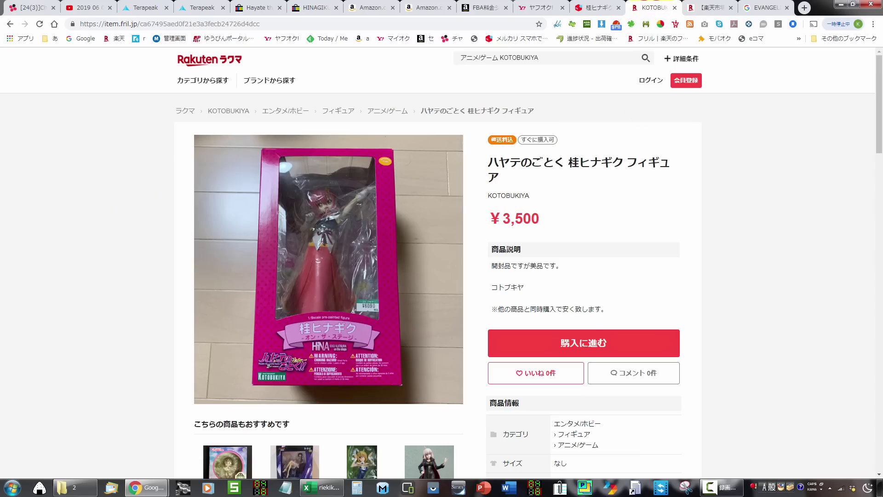
Check the figure's eBay search results, and disable the Amazon gift card option (無効) in the Excel profit calculator.
key(alt+Tab)
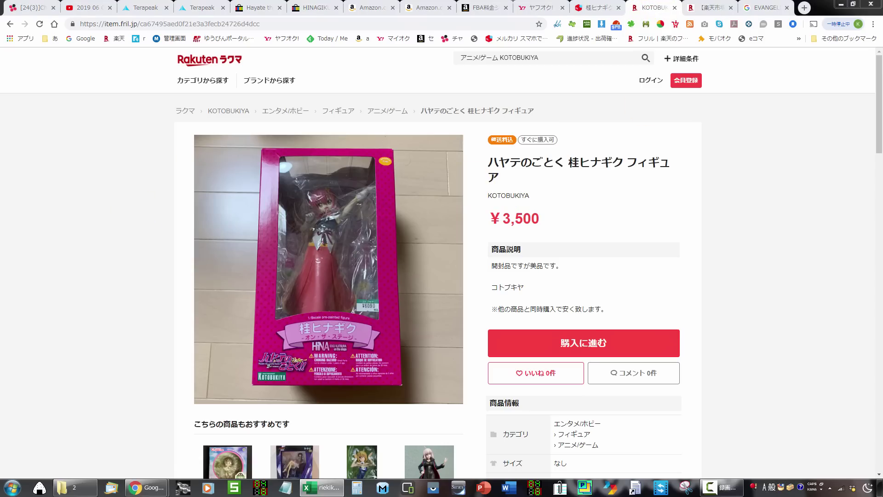
click(332, 4)
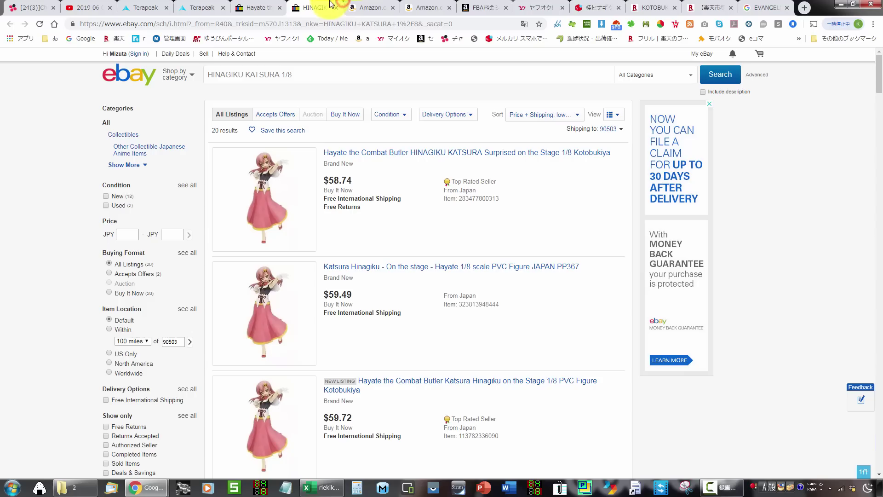
key(alt+Tab)
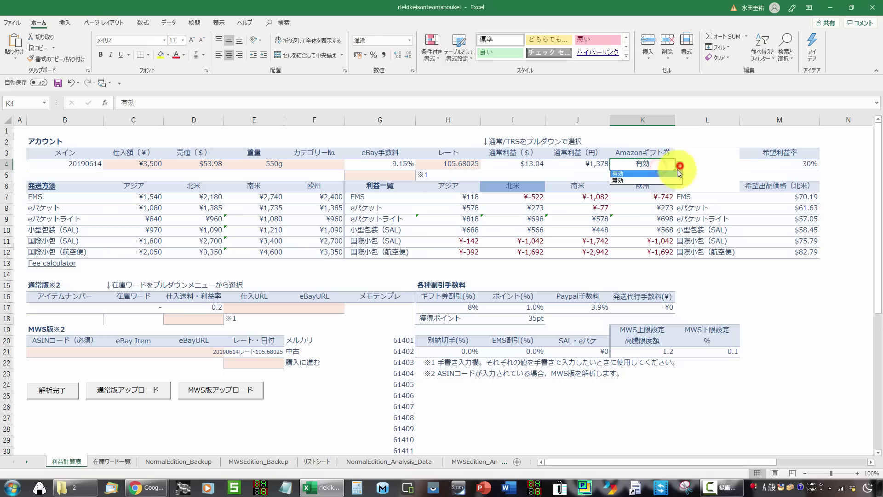
key(alt+Tab)
click(662, 180)
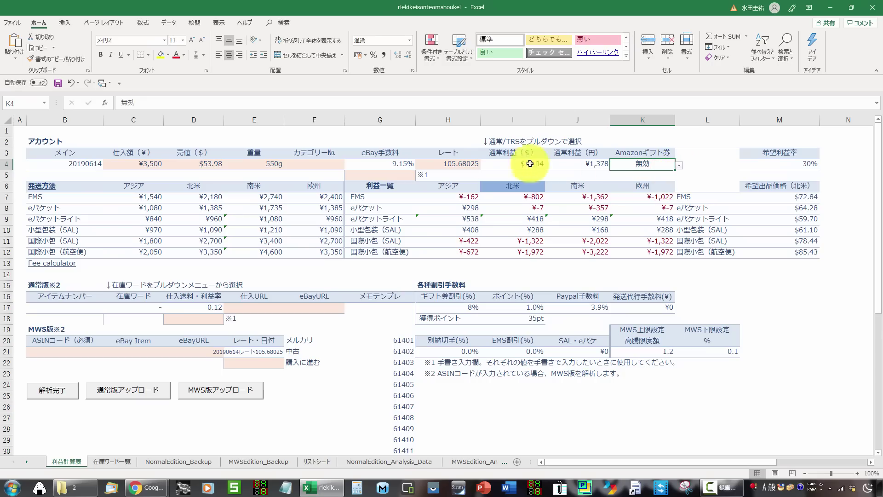
Try a selling price (売値) of $54.98 in the profit calculator.
click(216, 165)
text(54.)
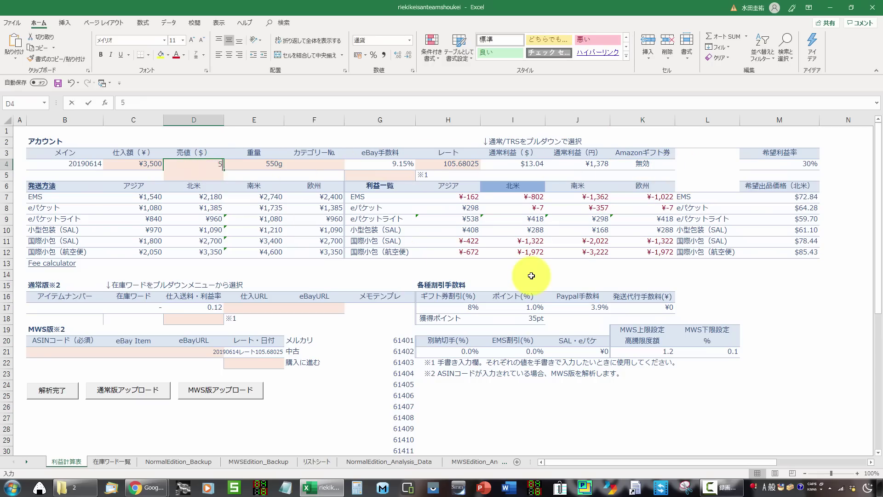
key(Return)
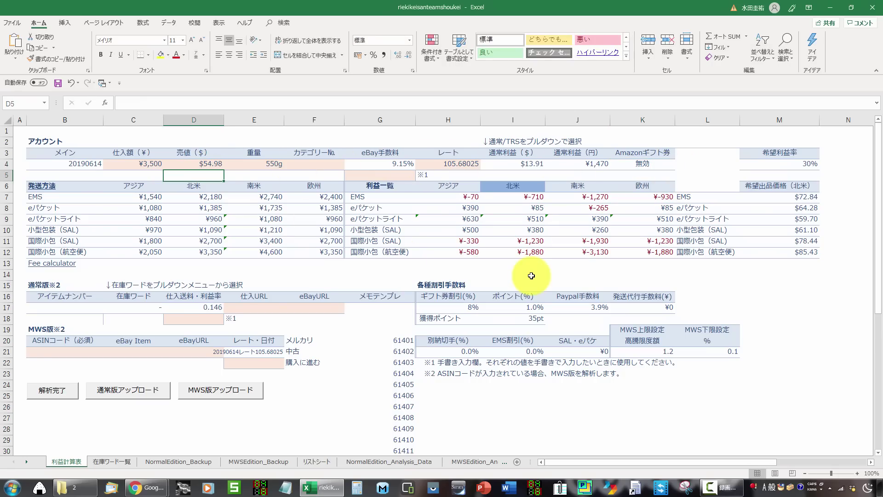
Set the selling price (売値) to $55.69 and select the North America profit cell for eパケットライト.
click(215, 164)
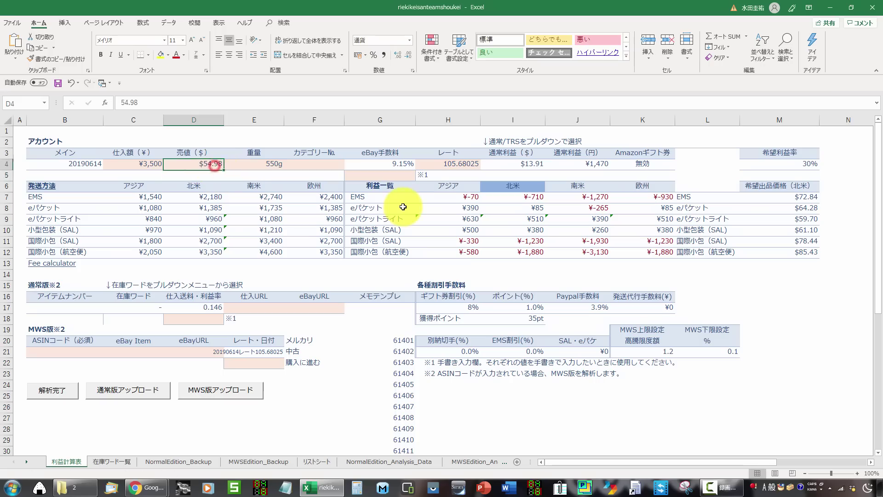
text(55)
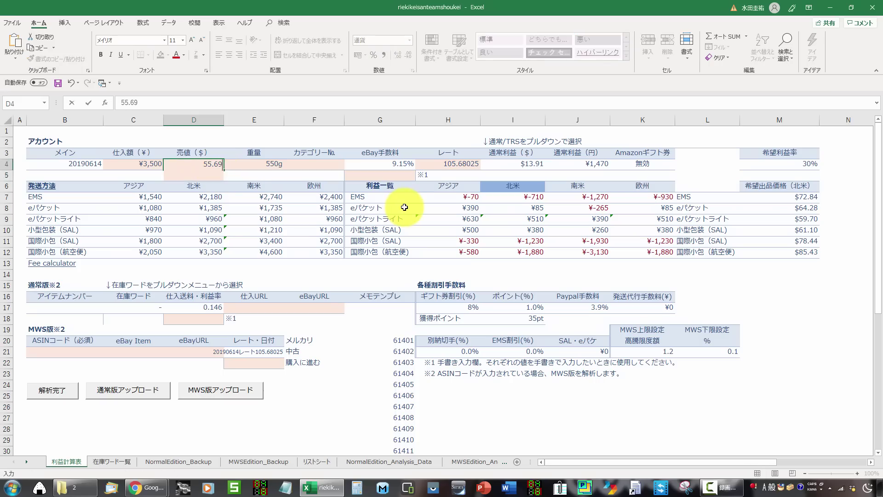
key(Return)
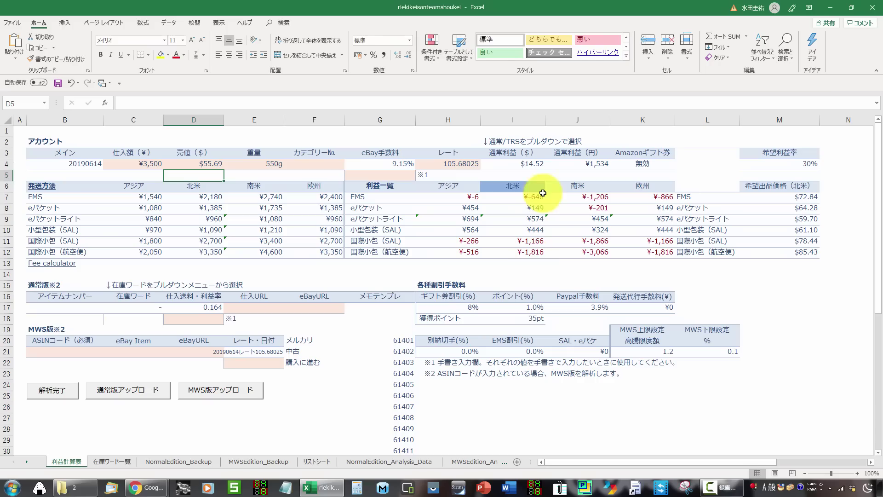
click(537, 220)
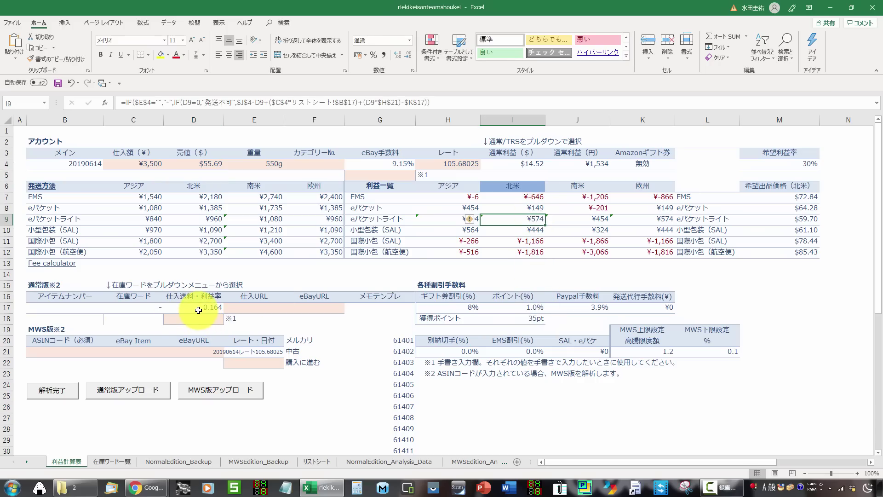
Switch back to Chrome and review the product information on the figure's Rakuma listing.
key(alt+Tab)
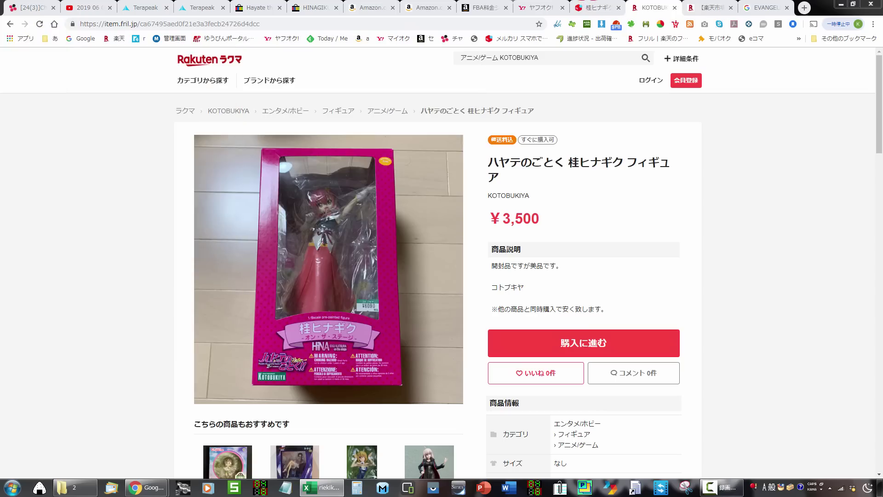
click(738, 274)
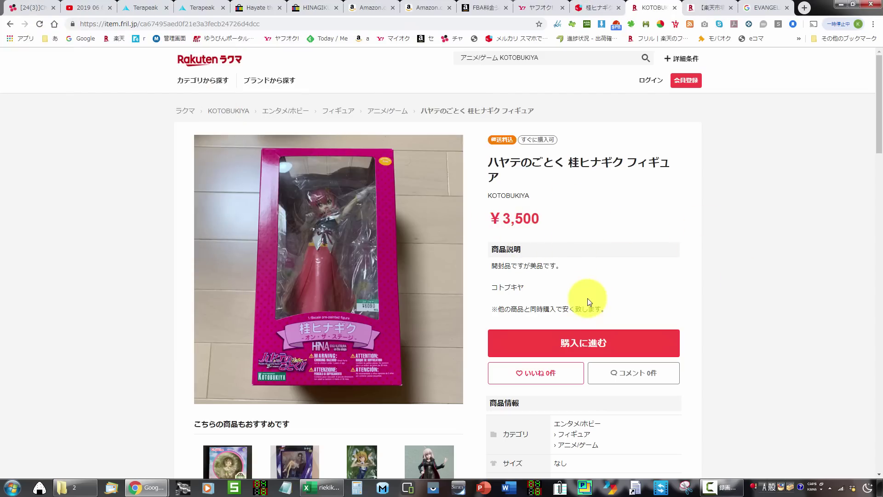
scroll(586, 298, down, 4)
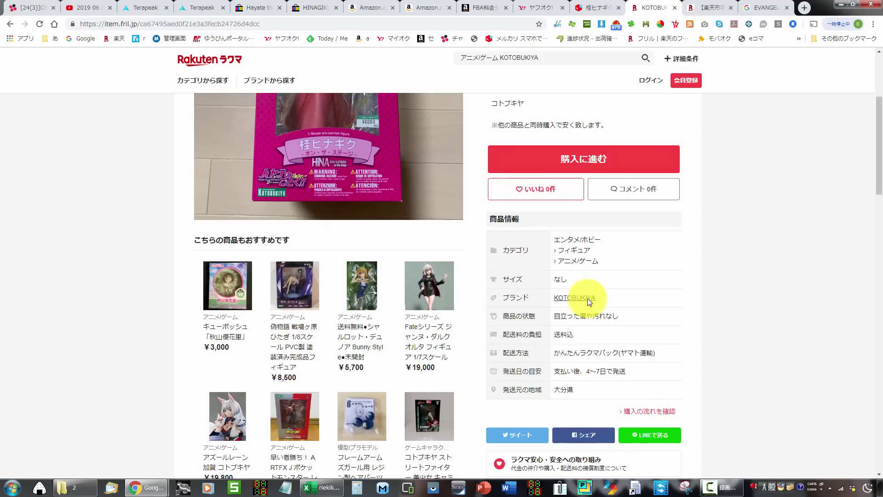
Expand the condition note of the ¥3,800 used offer on Amazon and open its seller's rating page.
click(430, 7)
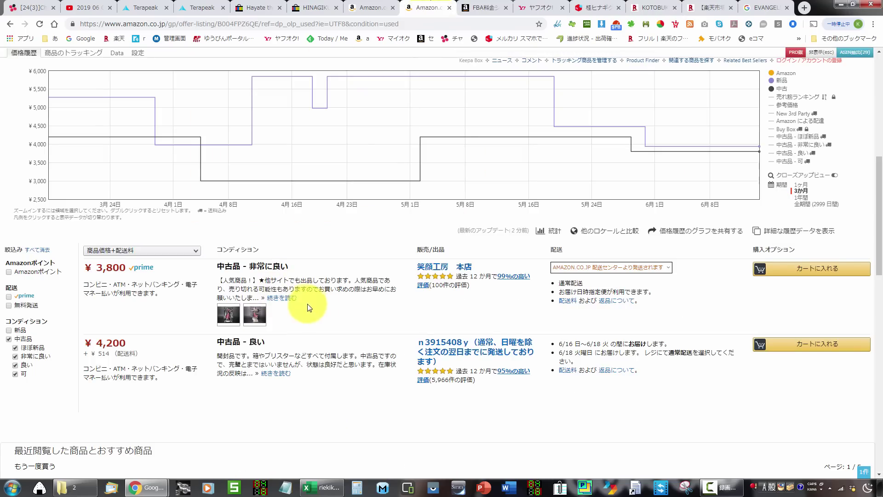
click(293, 298)
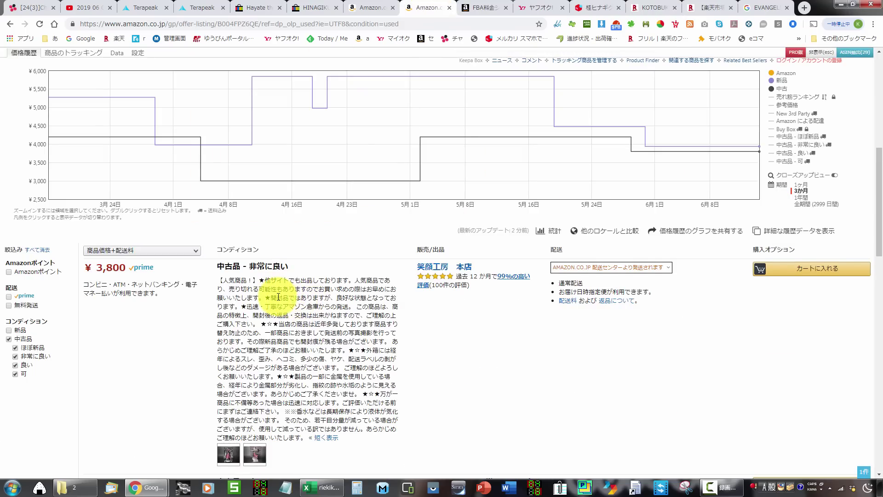
scroll(278, 297, down, 3)
click(433, 131)
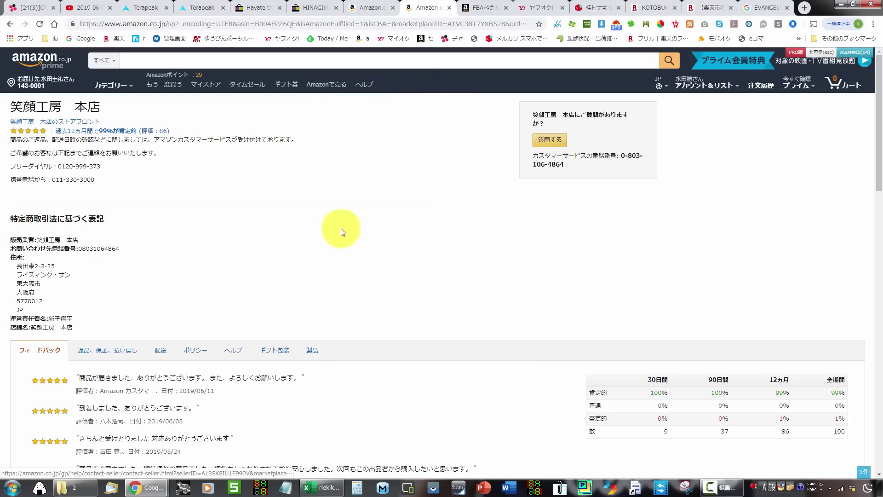
Return to the figure's used offers on Amazon and open its モノレート (mnrate) price history page.
right_click(193, 196)
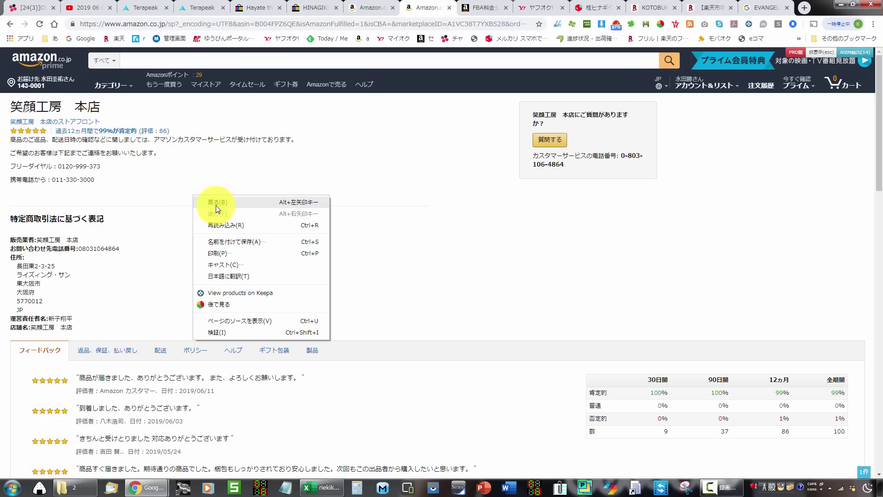
click(216, 205)
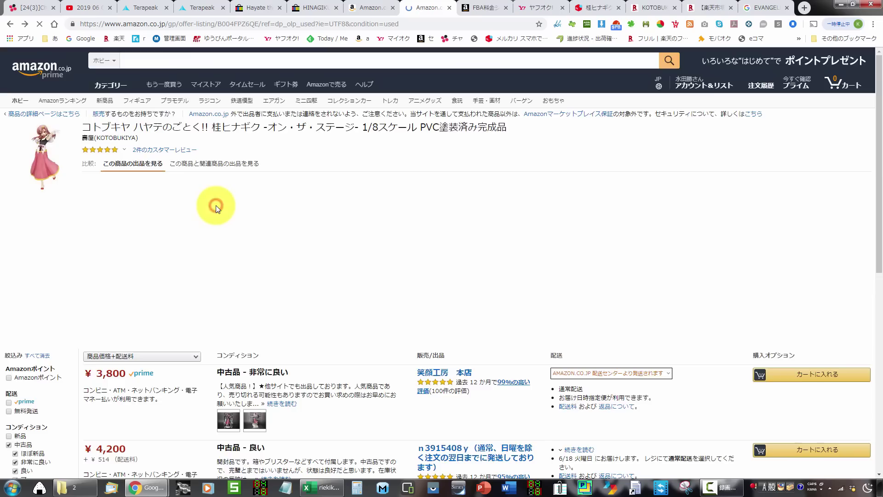
scroll(321, 216, down, 10)
scroll(371, 327, up, 6)
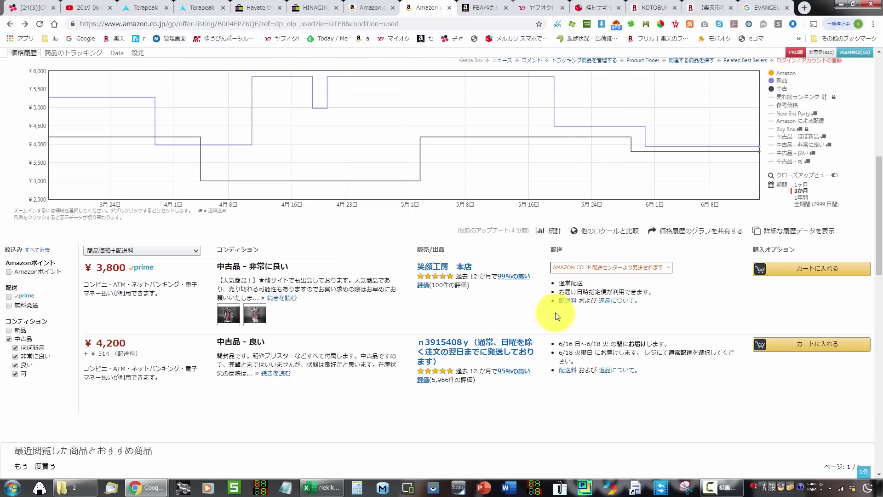
scroll(547, 276, up, 8)
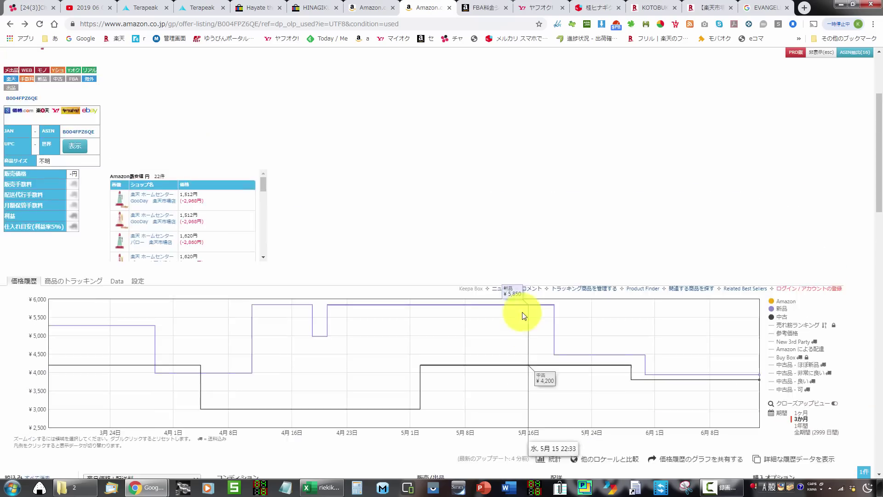
click(43, 210)
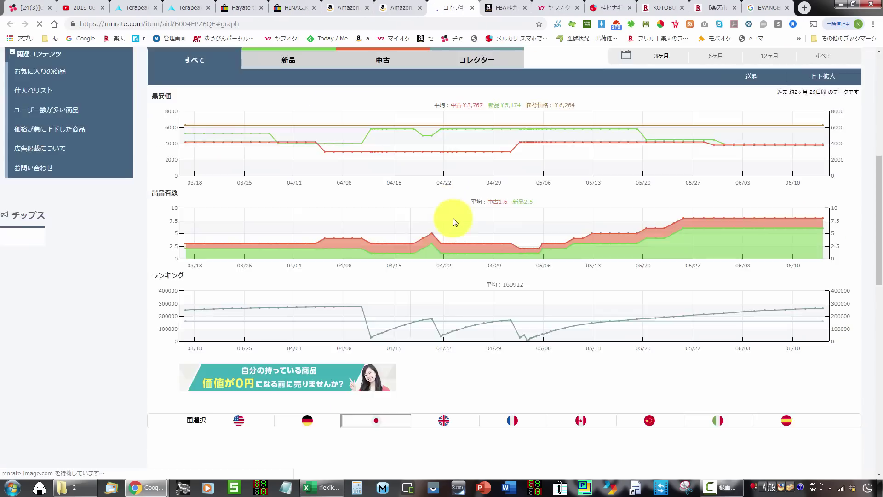
Examine the mnrate lowest price, seller count and ranking history of the figure, and return to the Amazon used offers.
scroll(462, 229, down, 15)
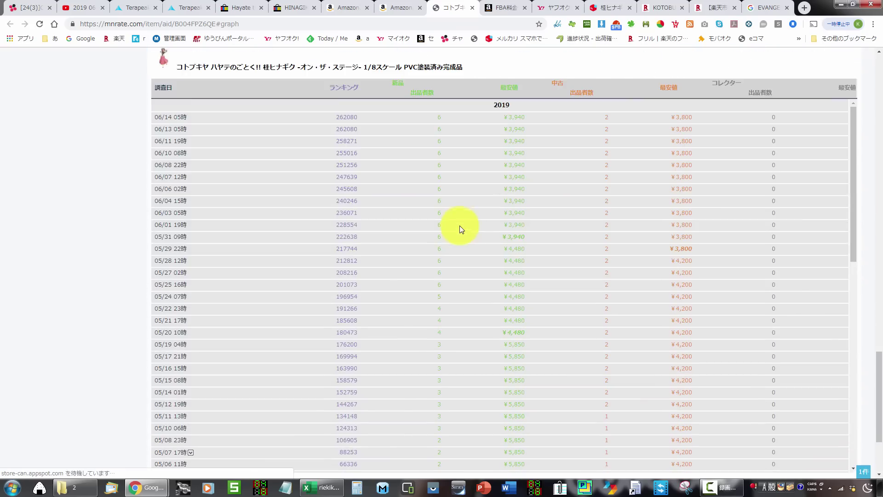
scroll(470, 262, up, 10)
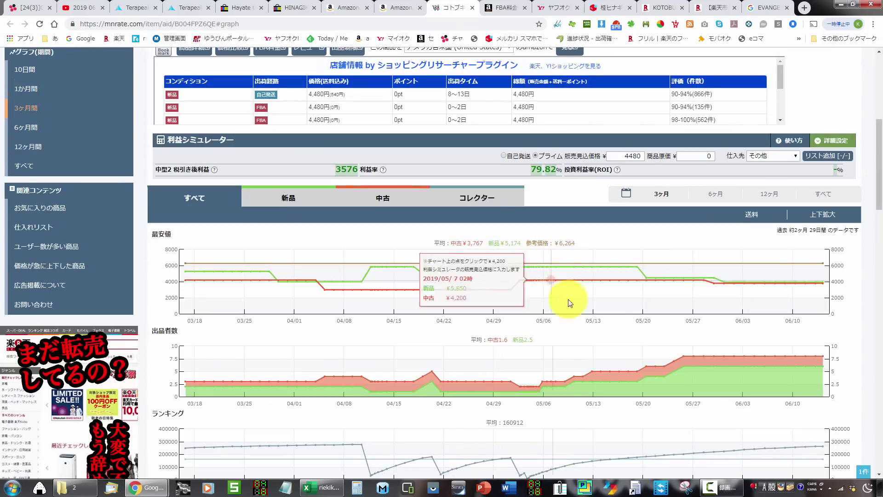
scroll(619, 363, down, 3)
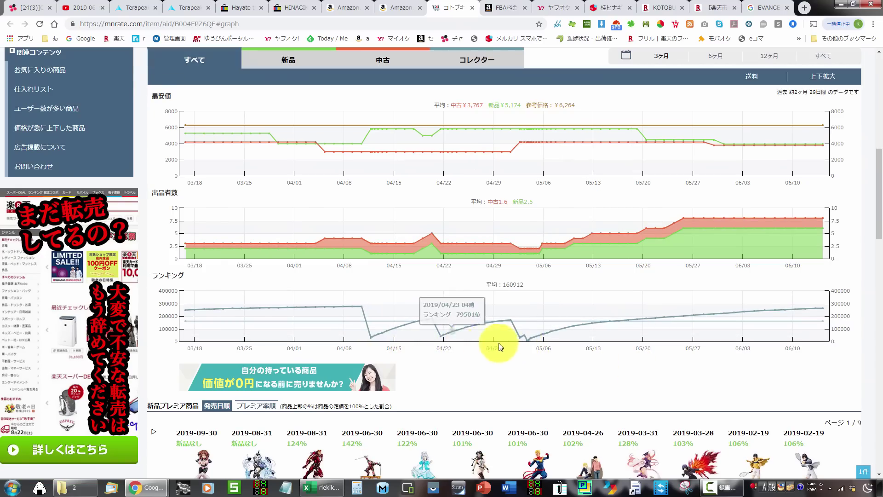
scroll(537, 339, down, 8)
scroll(533, 338, down, 8)
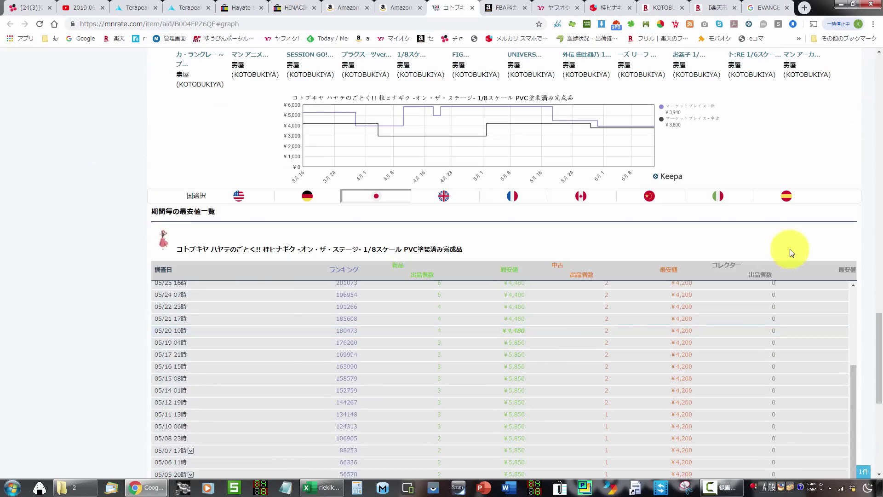
scroll(781, 276, up, 10)
click(487, 7)
click(388, 8)
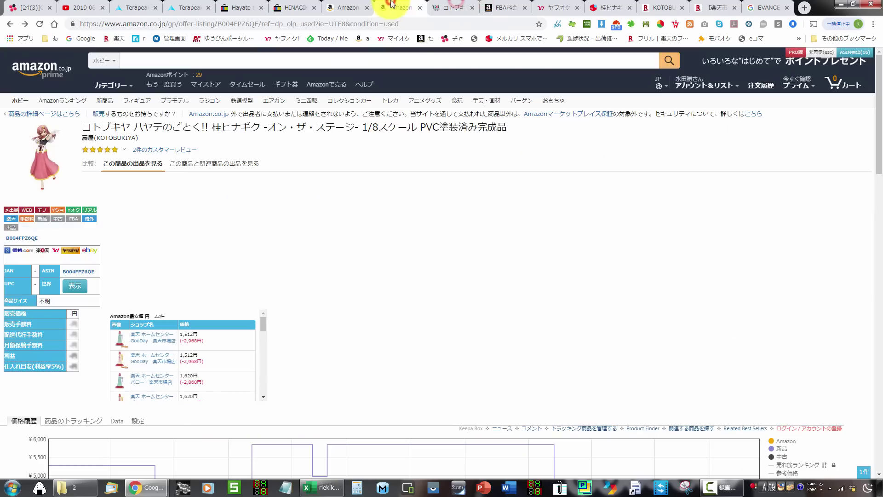
Compare the figure's used Amazon offers, its Rakuma listing and the eBay results for HINAGIKU KATSURA 1/8.
scroll(509, 236, down, 8)
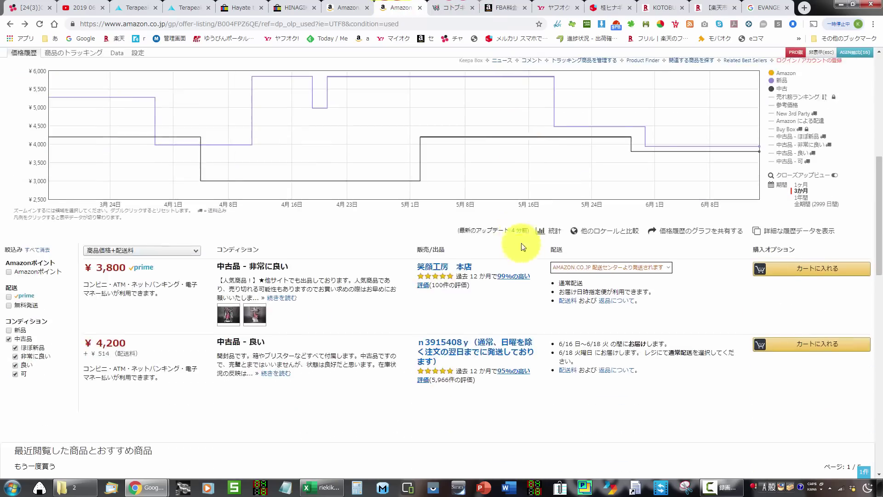
scroll(529, 270, up, 8)
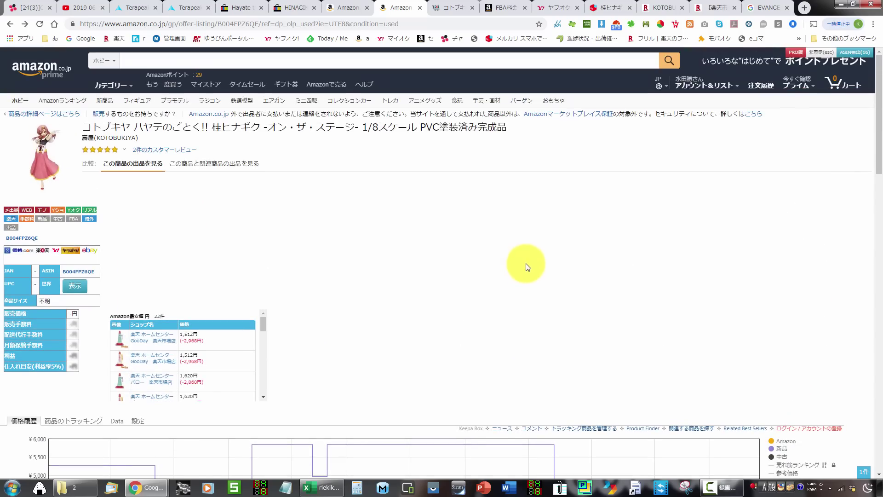
click(663, 8)
scroll(685, 259, up, 4)
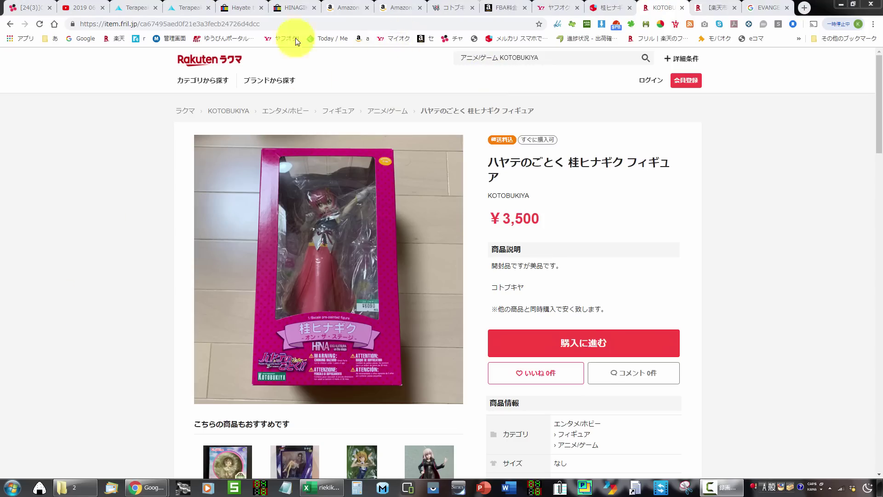
click(295, 6)
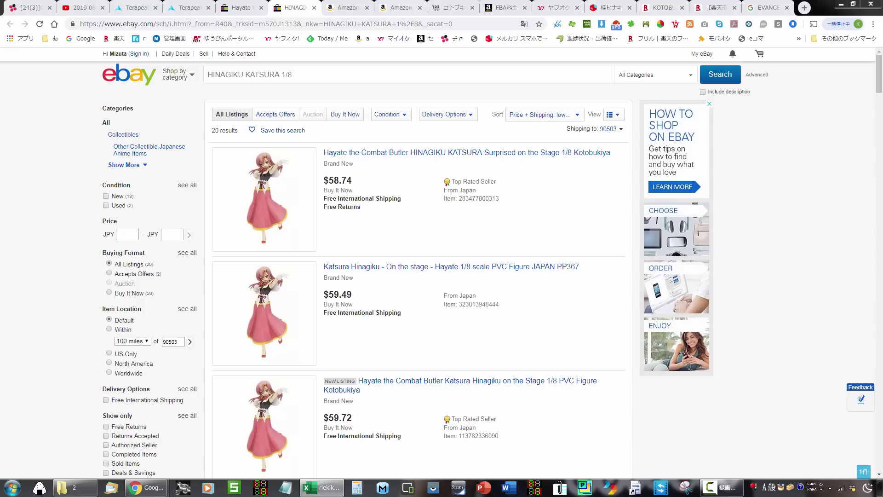
Browse the Terapeak sold items and open the eBay listing of the SAINT SEIYA Saint Cloth Myth EX God Stage Set.
click(205, 7)
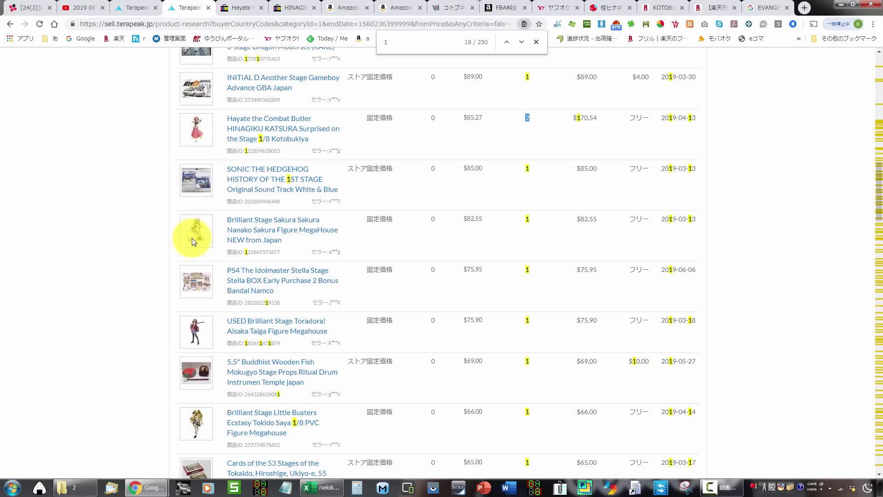
middle_click(577, 124)
scroll(503, 144, down, 10)
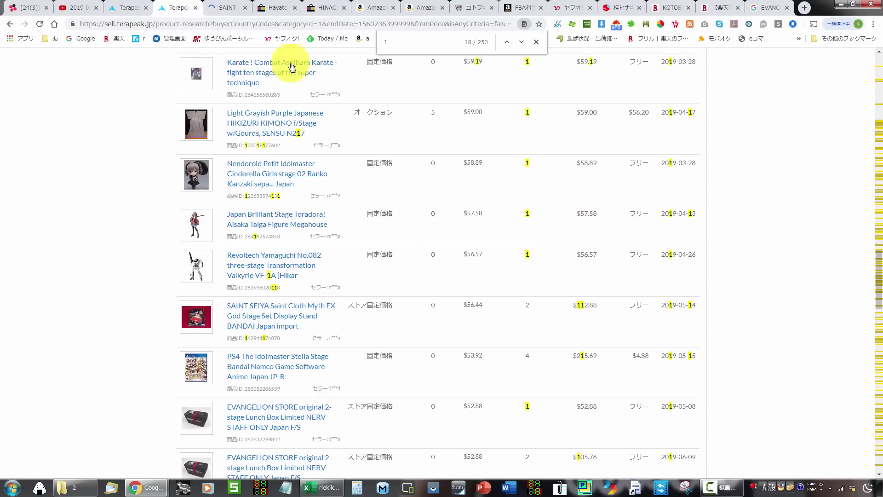
click(222, 7)
Close the Hinagiku figure's eBay, Amazon used-offer and price history pages.
click(295, 8)
click(295, 9)
click(342, 8)
click(343, 8)
Enlarge the listing photo showing the back of the God Stage Set box with its barcode.
scroll(94, 298, down, 6)
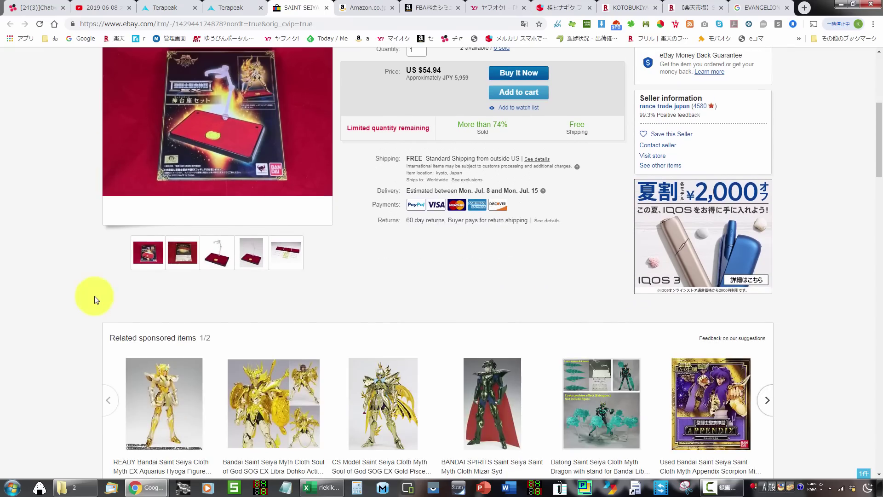
click(179, 258)
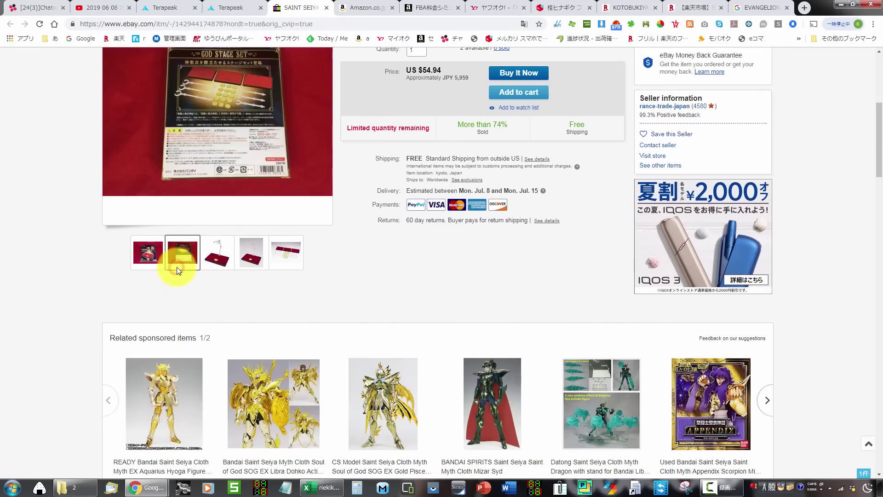
click(199, 123)
click(263, 23)
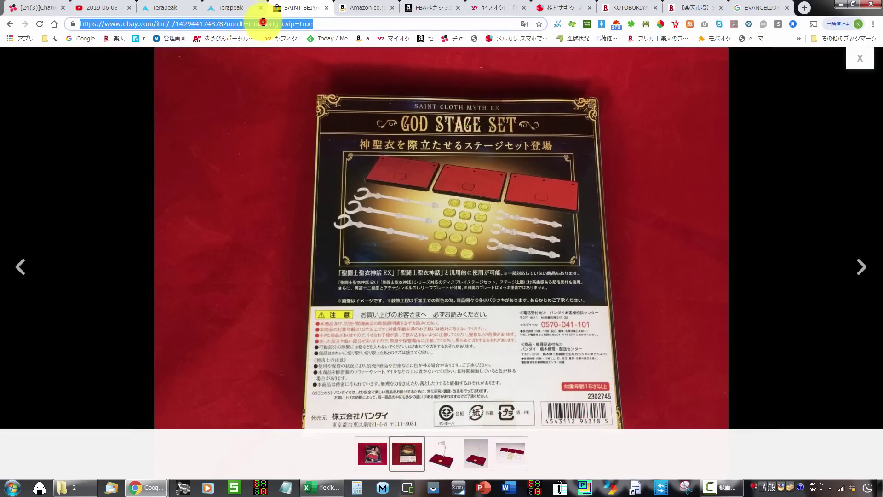
text(45)
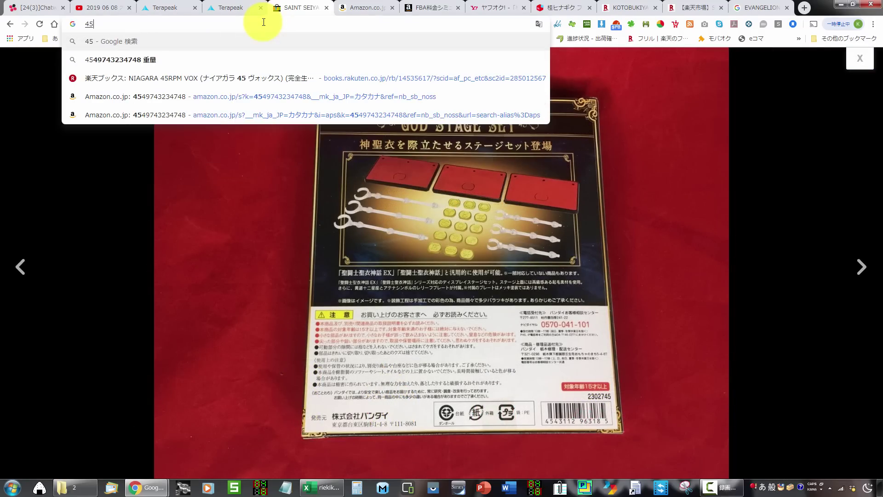
text(43112963)
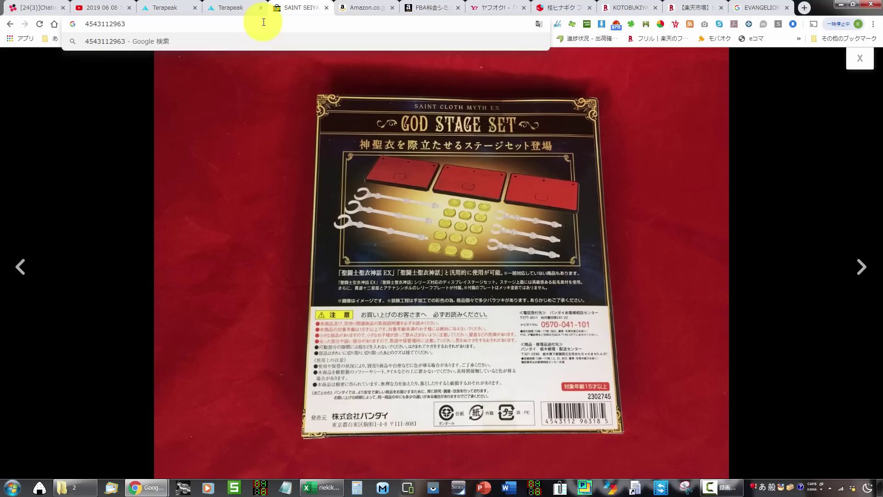
text(185)
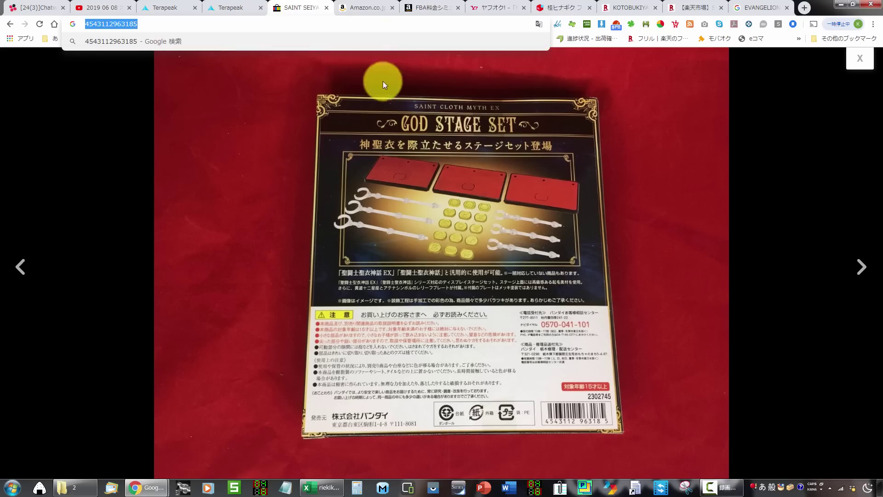
click(366, 7)
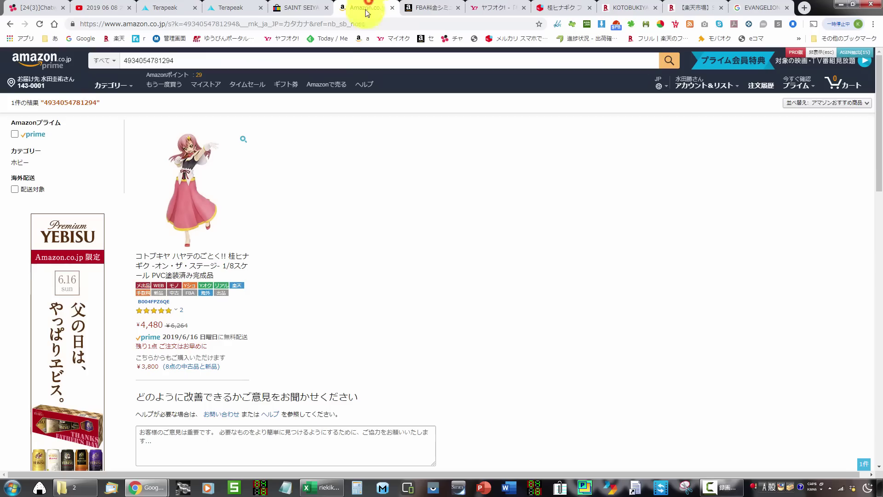
click(671, 60)
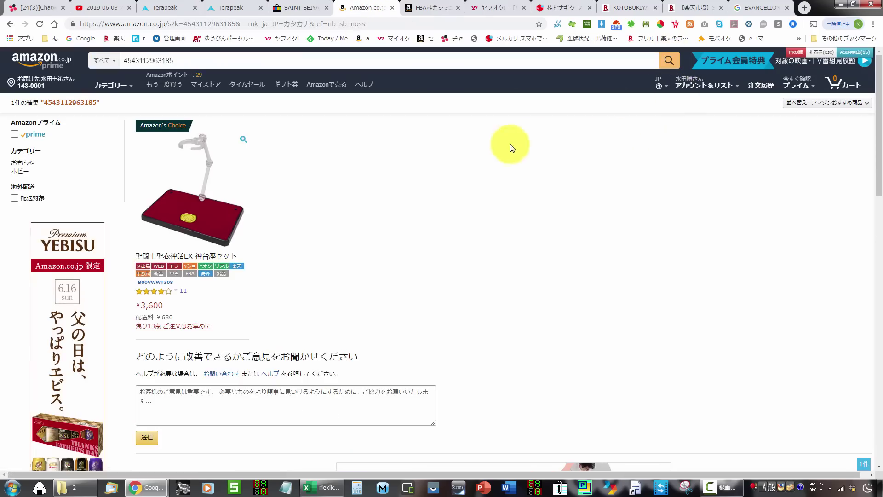
Close the enlarged photo and compare the eBay listing of the God Stage Set with the Amazon search result.
click(295, 7)
click(868, 63)
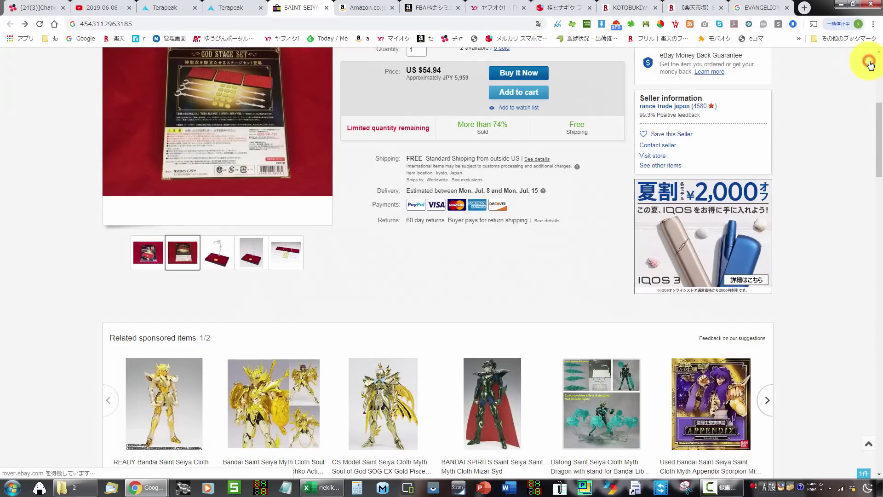
scroll(369, 349, up, 5)
click(362, 6)
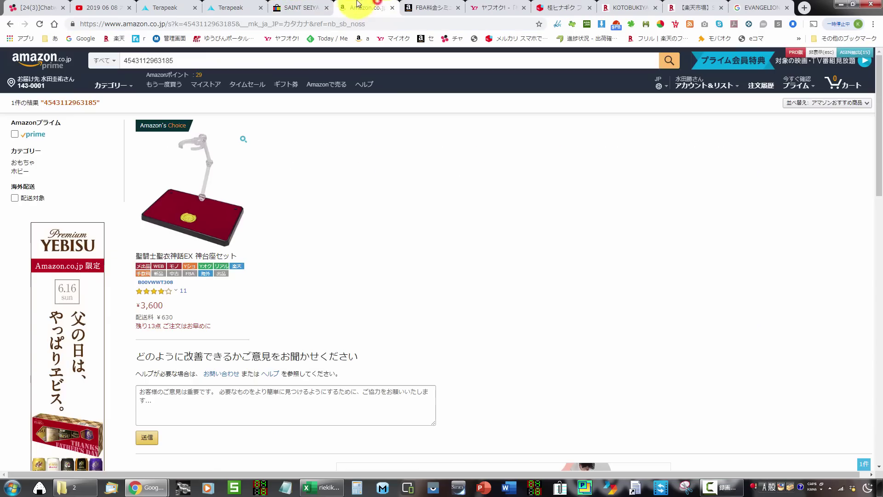
click(317, 5)
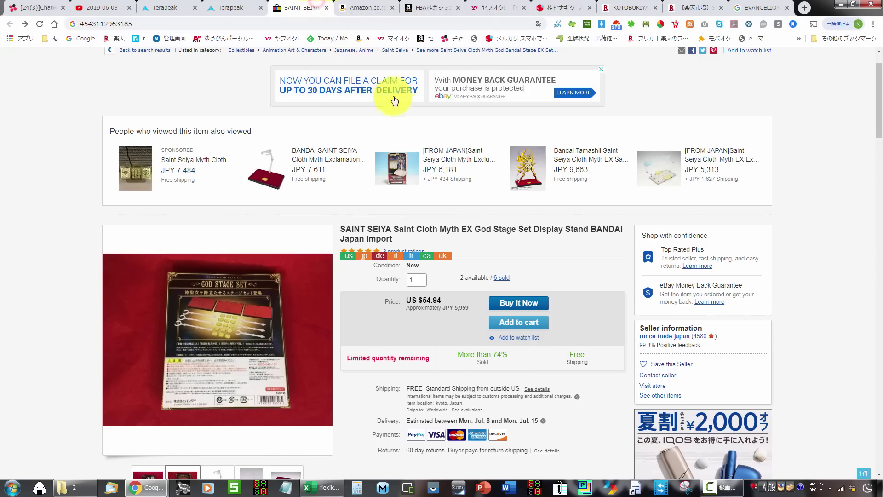
click(395, 2)
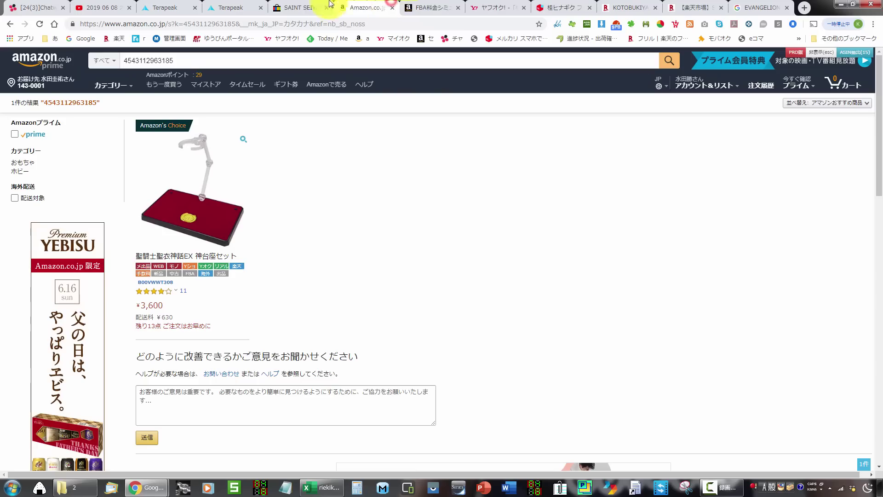
click(304, 4)
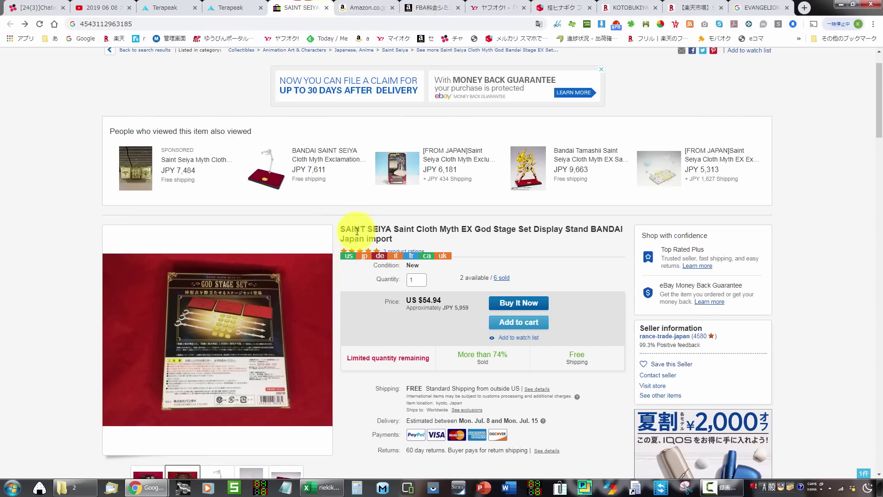
Search eBay for "SAINT SEIYA EX God Stage", using a shortened form of the listing title, and review the listings found.
drag(341, 228, 509, 237)
drag(345, 224, 279, 71)
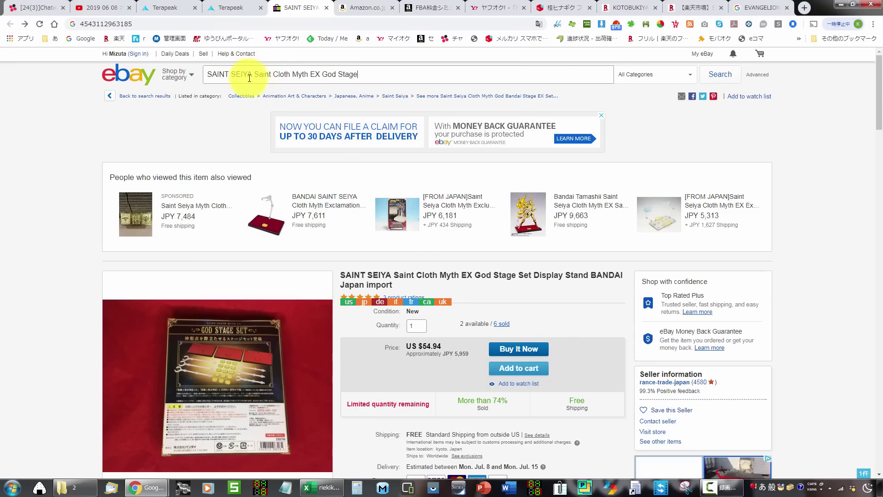
double_click(260, 73)
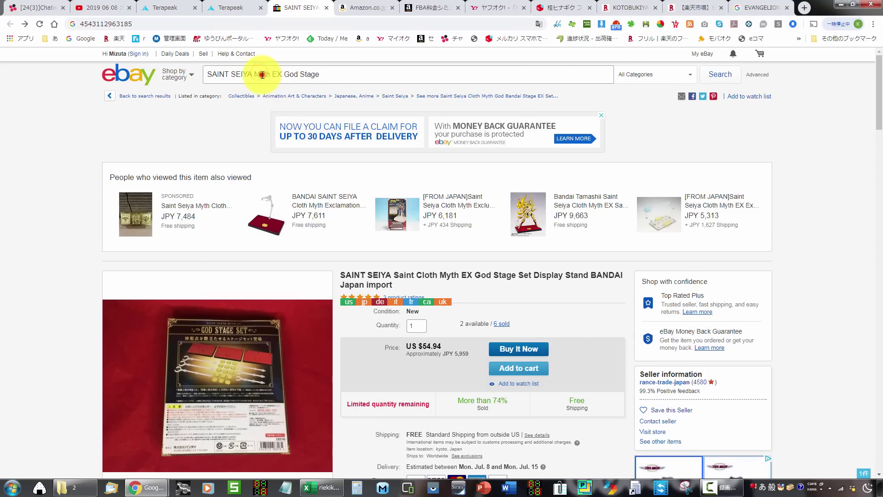
click(730, 84)
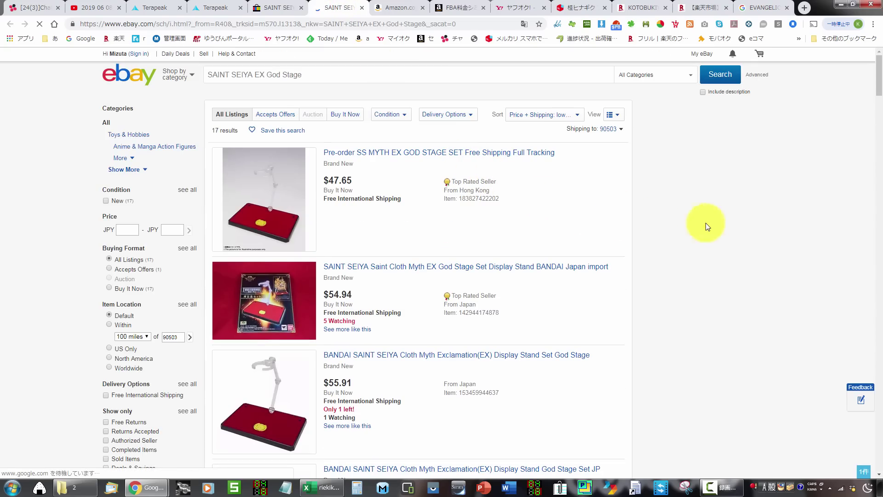
scroll(721, 224, down, 20)
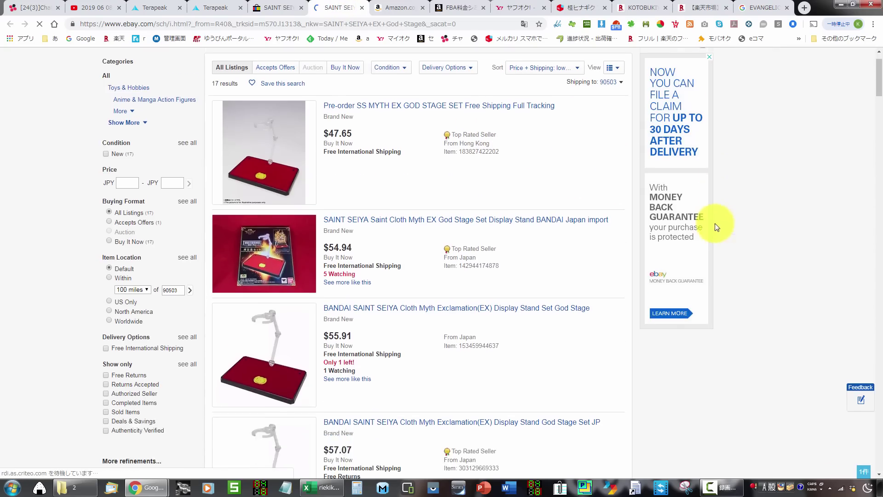
scroll(676, 256, up, 20)
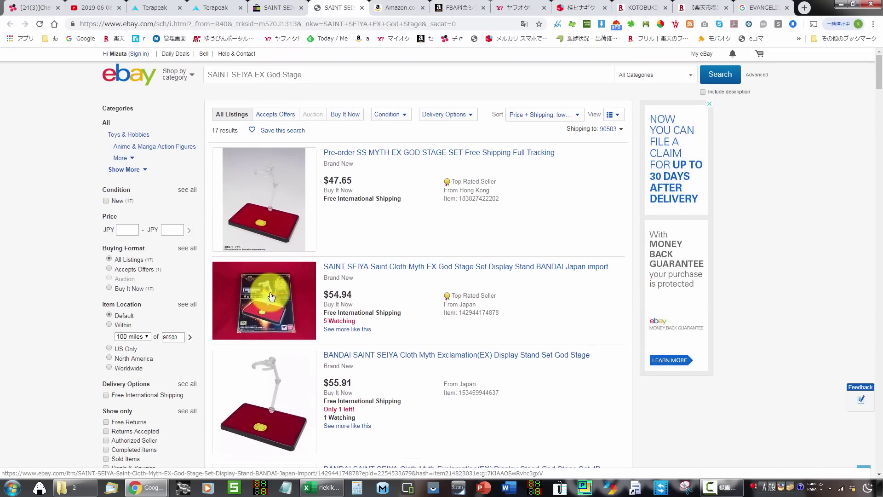
Open the FBA料金シミュレーター for the stand from the Amazon result and look up ASIN B00VWWT308 in it.
click(400, 7)
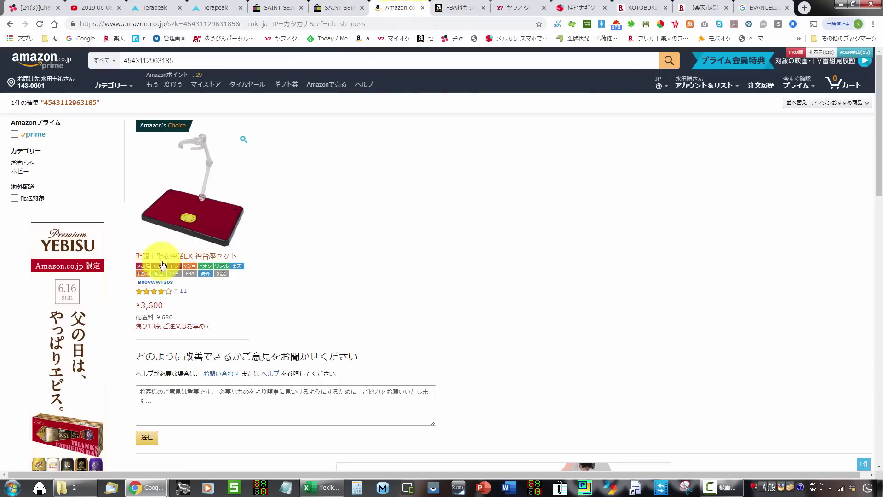
click(141, 278)
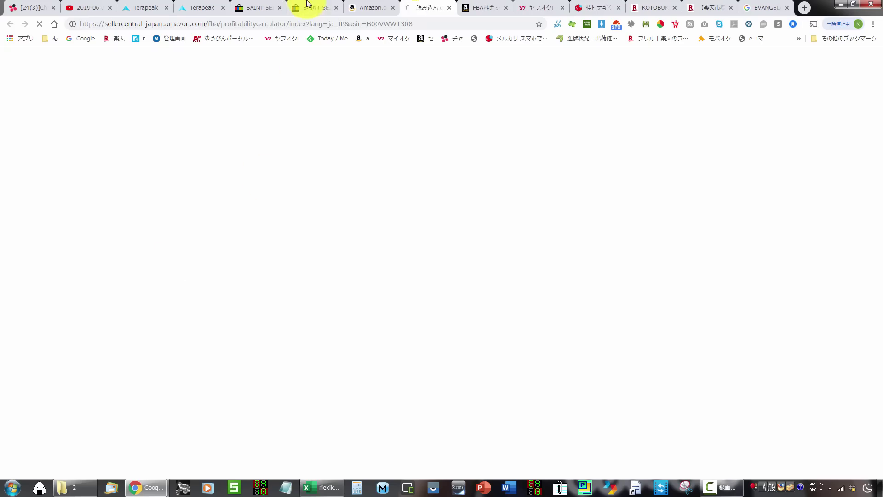
click(313, 7)
click(437, 6)
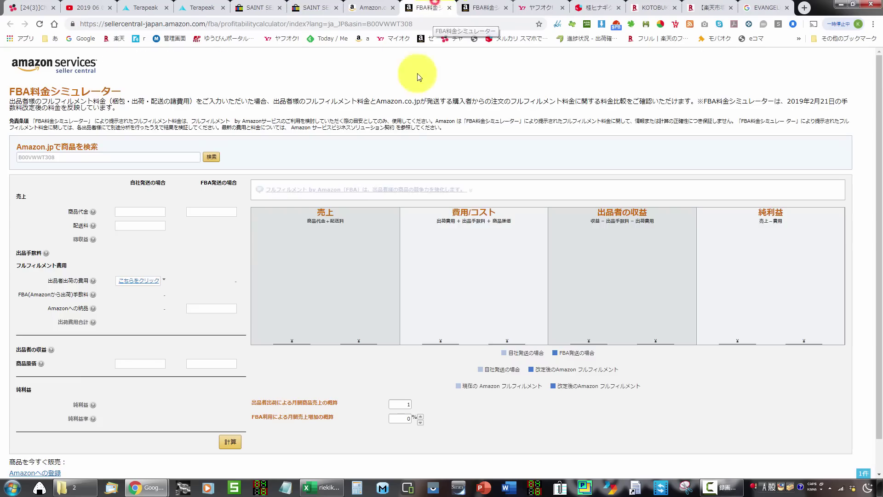
click(222, 158)
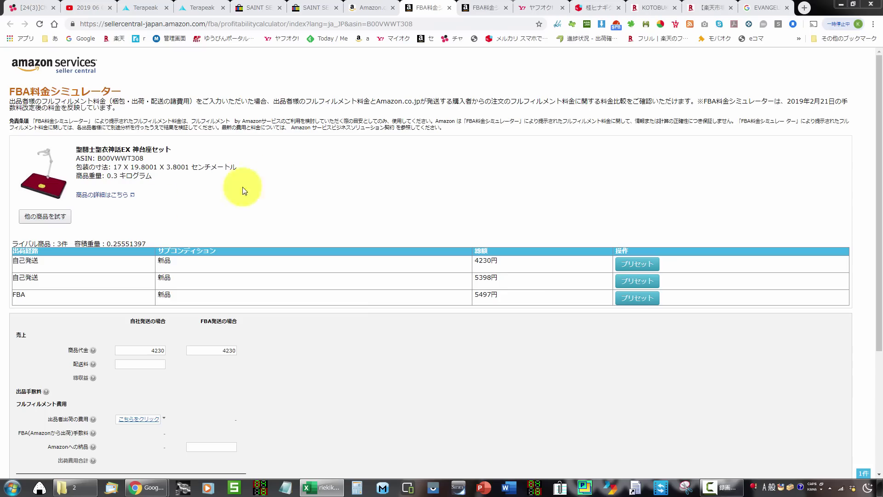
Open the Amazon product page of 聖闘士聖衣神話EX 神台座セット and its new offers.
click(396, 5)
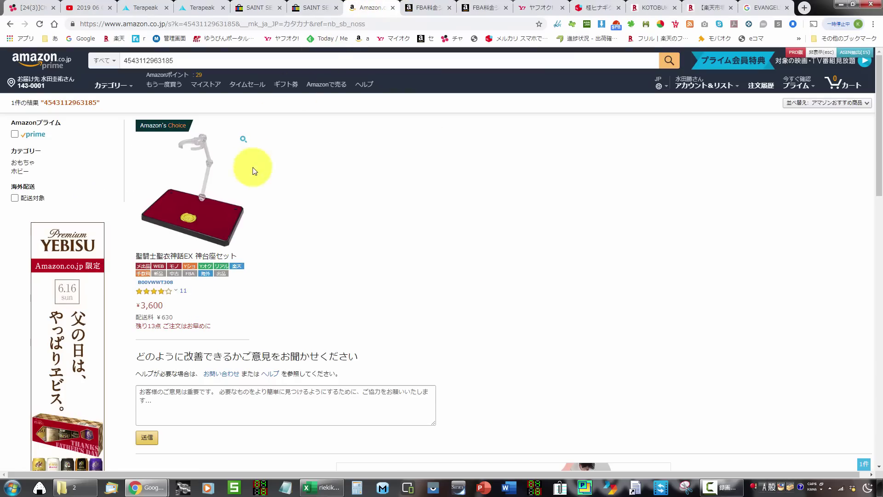
click(212, 209)
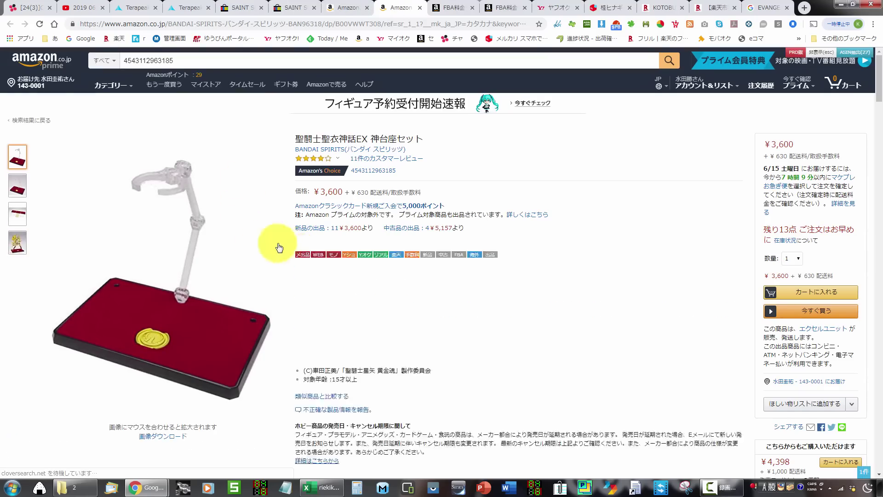
click(321, 229)
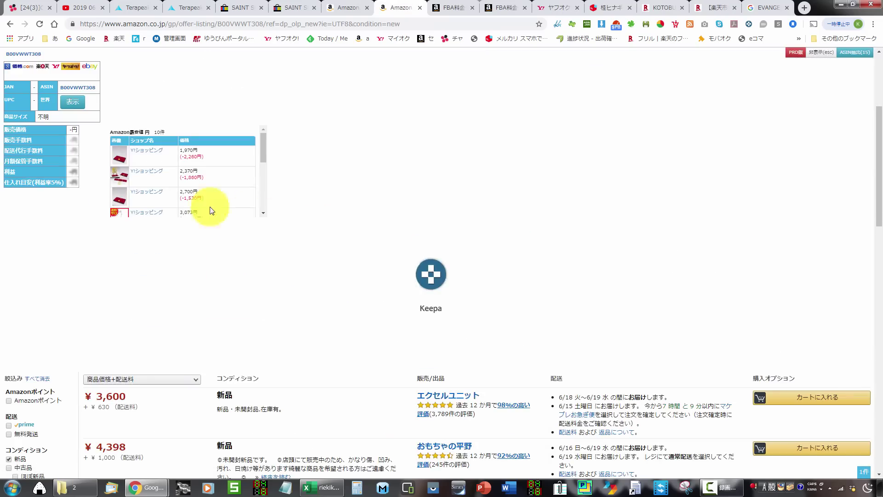
Check the Yahoo!ショッピング pages behind the 2,700円, 3,073円 and 3,980円 offers in the price-comparison list, closing each one after viewing.
click(140, 191)
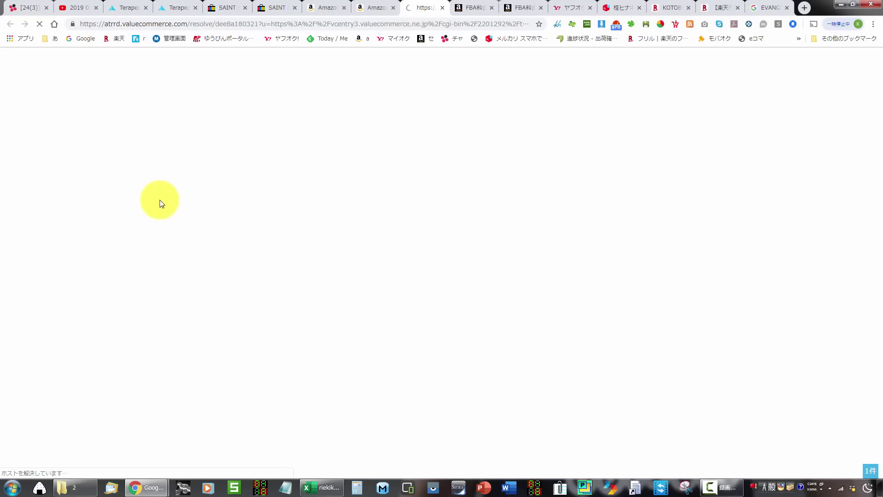
scroll(193, 358, down, 5)
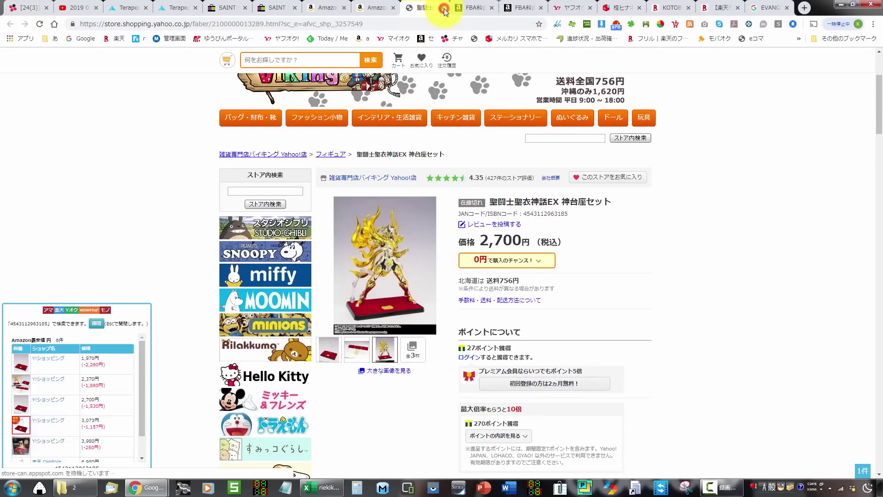
click(440, 8)
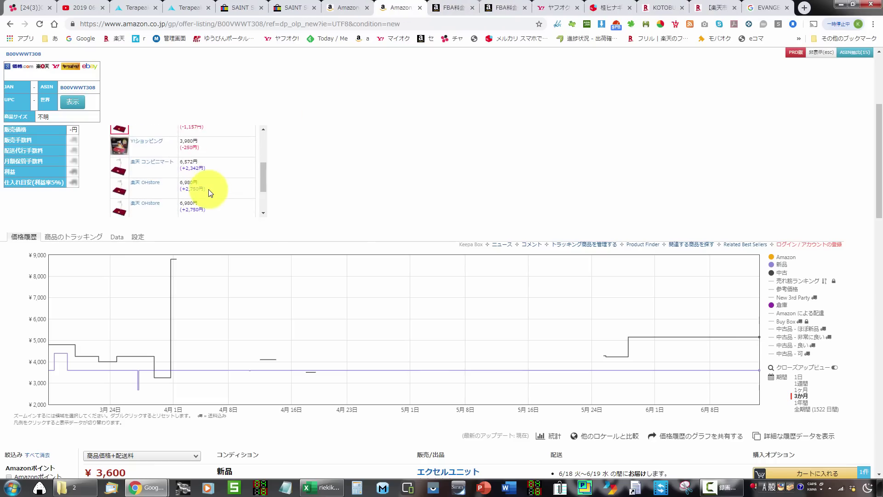
click(160, 169)
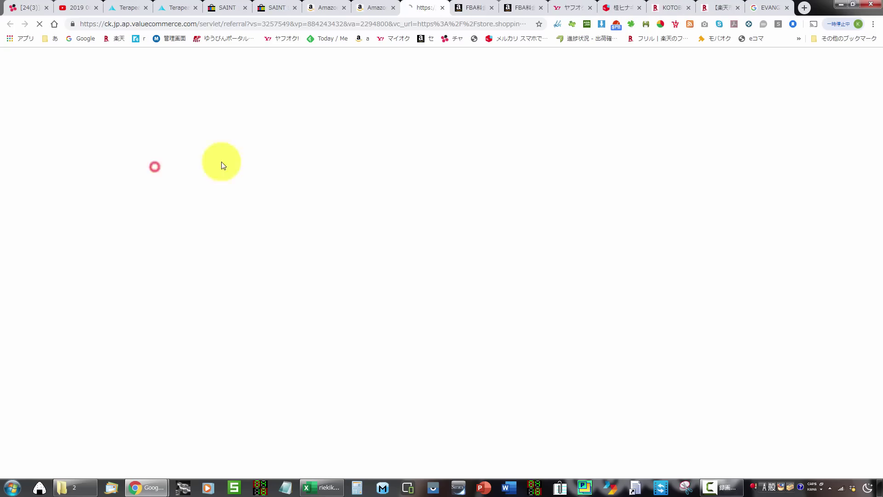
scroll(501, 120, down, 3)
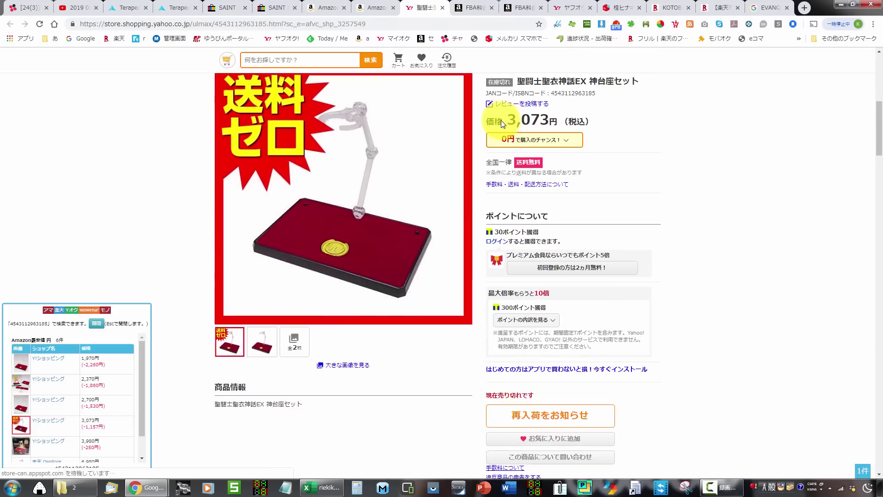
click(443, 8)
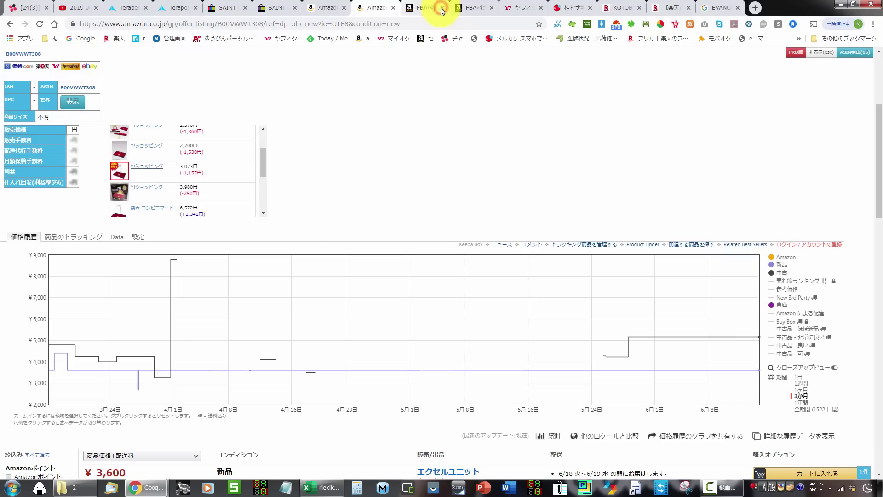
click(137, 186)
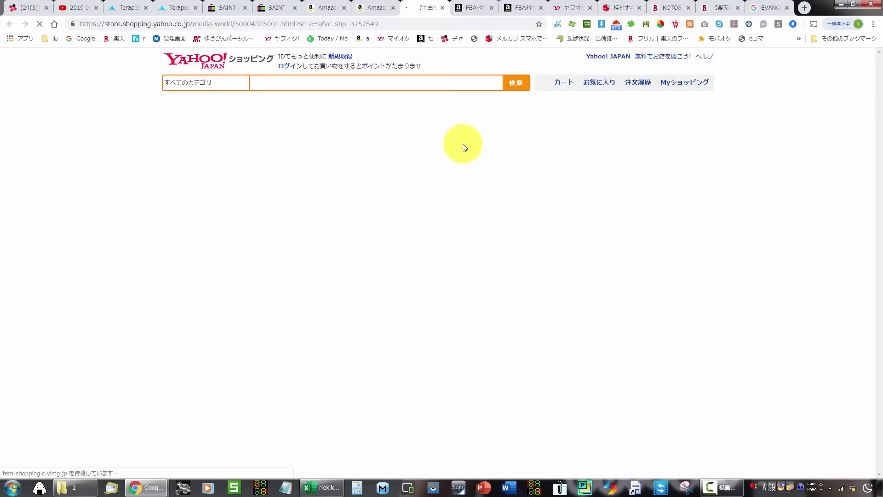
scroll(463, 144, down, 8)
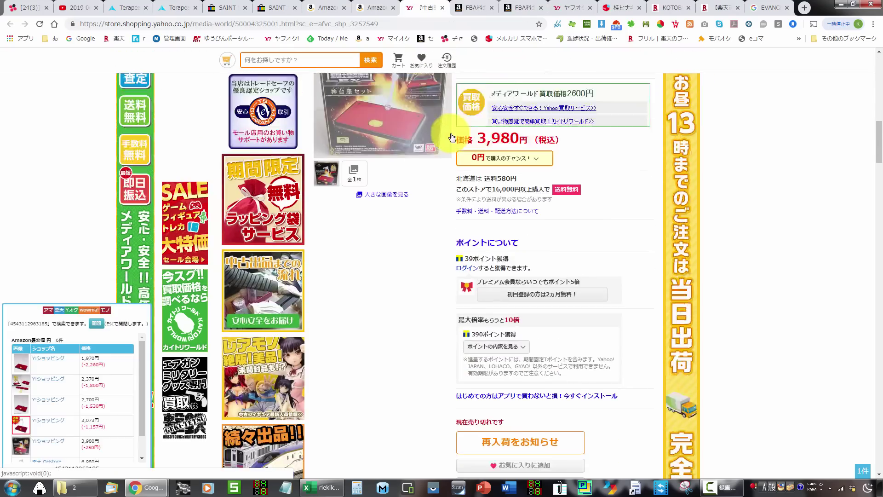
click(442, 8)
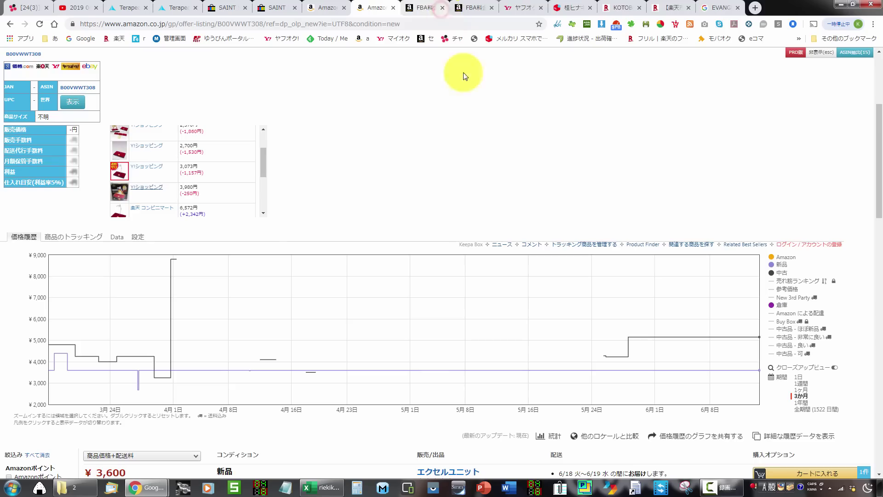
Compare the new offers for the stand on Amazon with the eBay search results for SAINT SEIYA EX God Stage.
scroll(464, 101, down, 4)
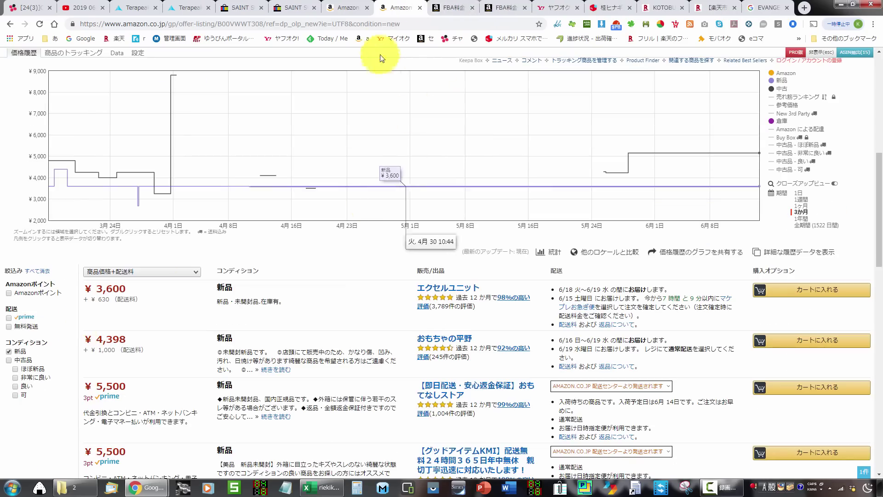
click(295, 5)
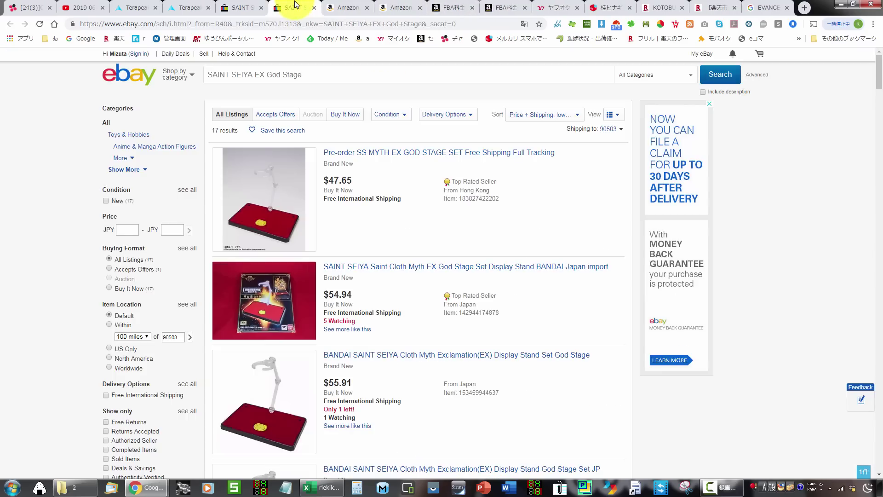
click(400, 5)
Copy 神台座セット from the Amazon product title, close the extra FBA simulator page, and search ヤフオク! for the copied term.
scroll(336, 269, up, 6)
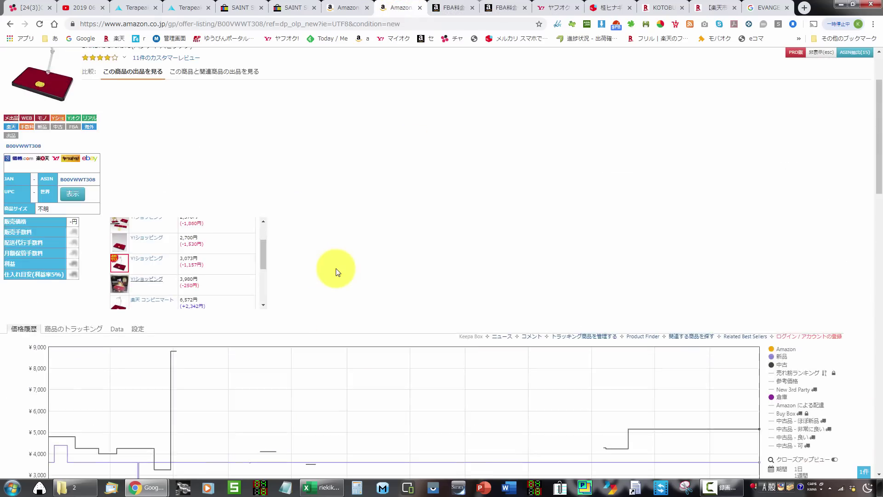
scroll(336, 269, up, 1)
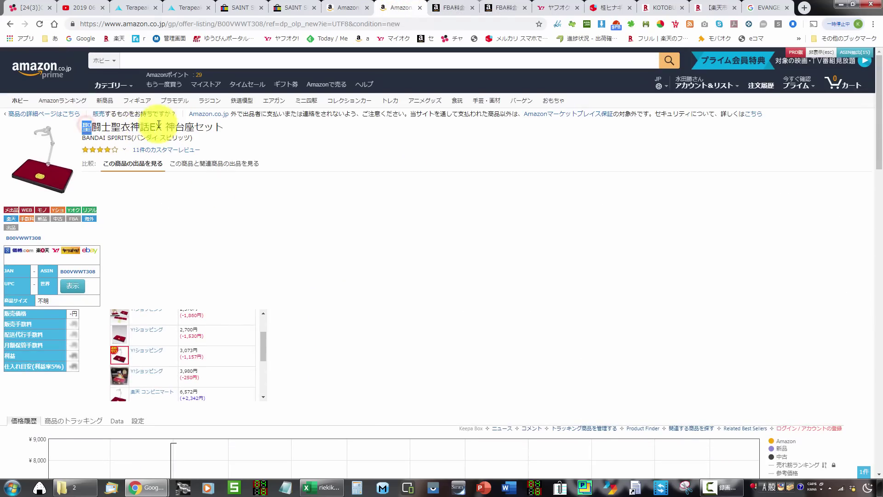
drag(167, 127, 286, 128)
key(ctrl+c)
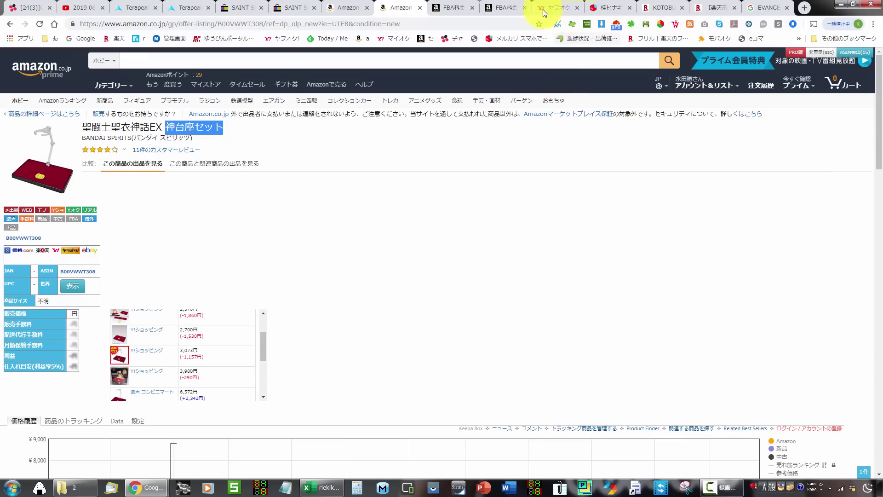
click(511, 5)
click(524, 10)
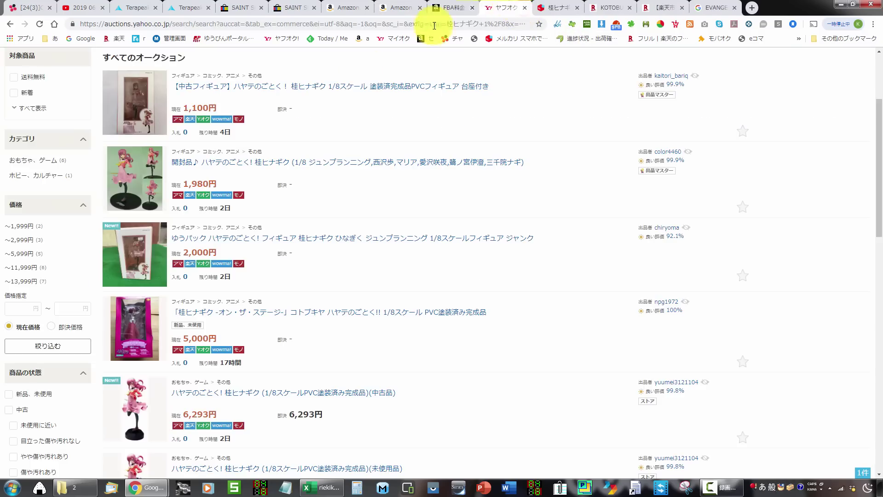
scroll(296, 118, up, 3)
key(ctrl+v)
click(361, 98)
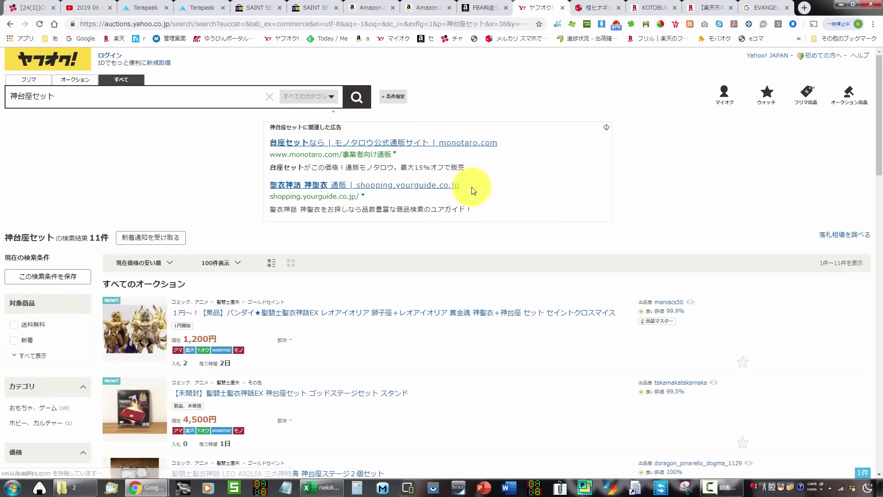
scroll(239, 221, down, 4)
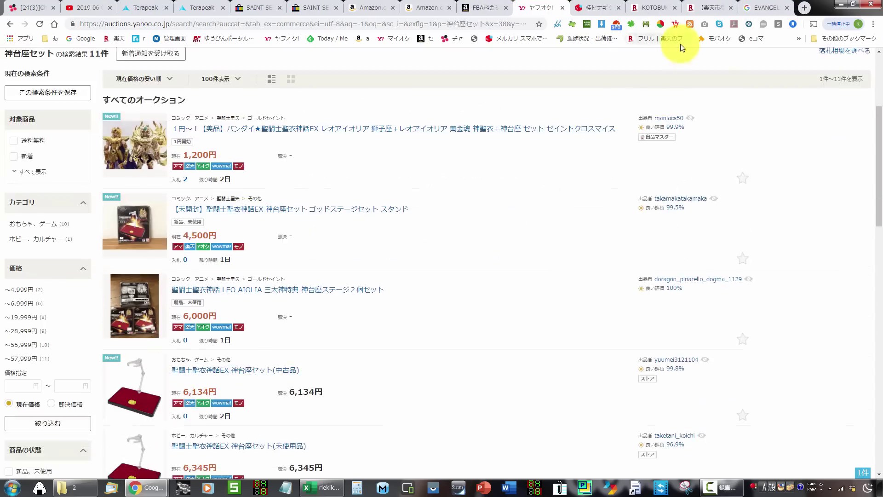
Search Mercari for 神台座セット, replacing the previous keyword.
click(595, 5)
key(ctrl+a)
key(ctrl+v)
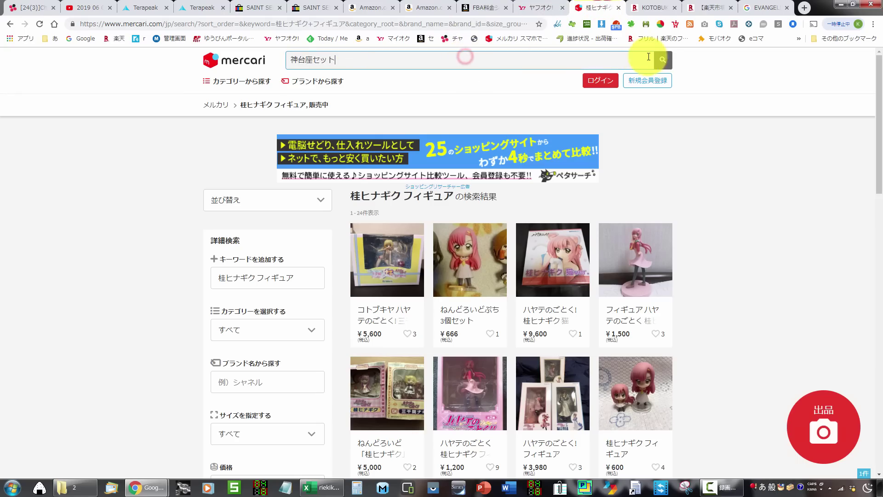
click(656, 59)
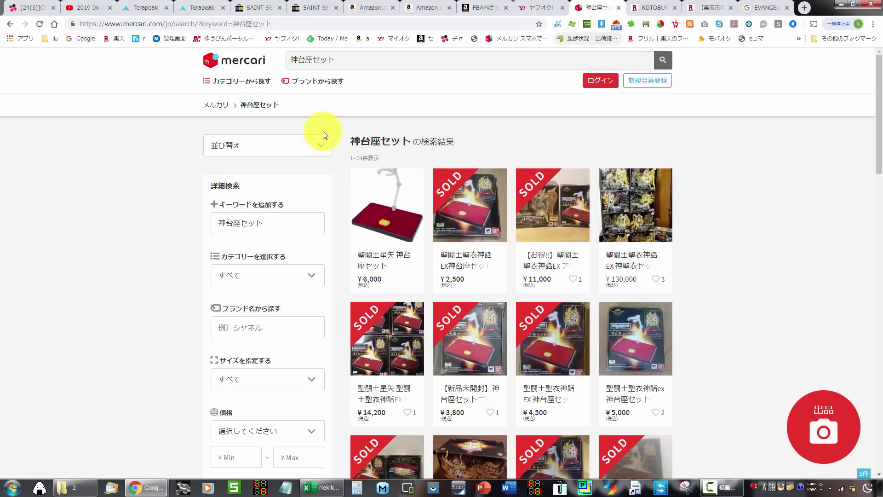
Look through the Mercari results and restrict them to items still on sale (販売中).
scroll(157, 253, down, 4)
scroll(158, 253, down, 5)
scroll(177, 248, down, 1)
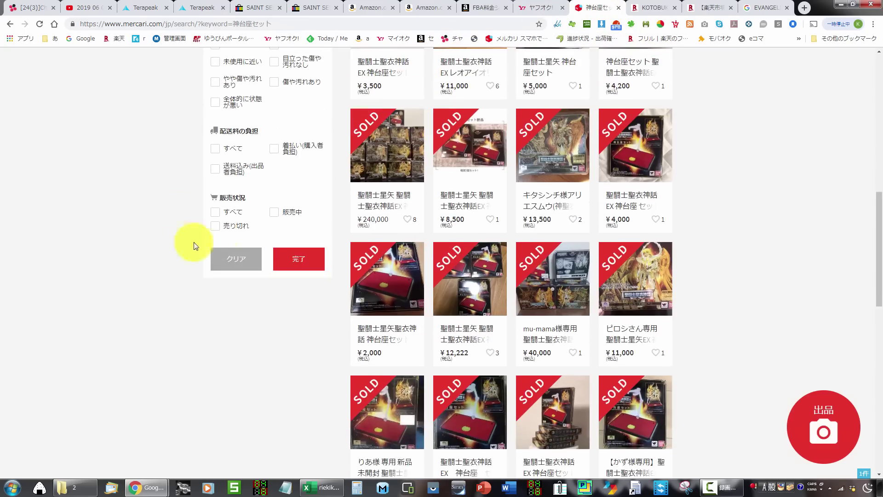
scroll(256, 232, down, 10)
scroll(257, 233, down, 3)
scroll(257, 232, up, 15)
scroll(289, 295, down, 3)
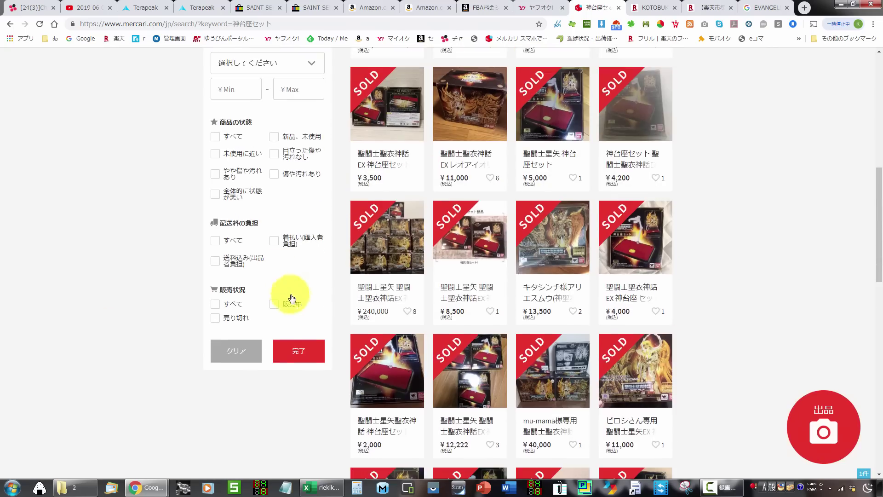
click(296, 304)
click(297, 347)
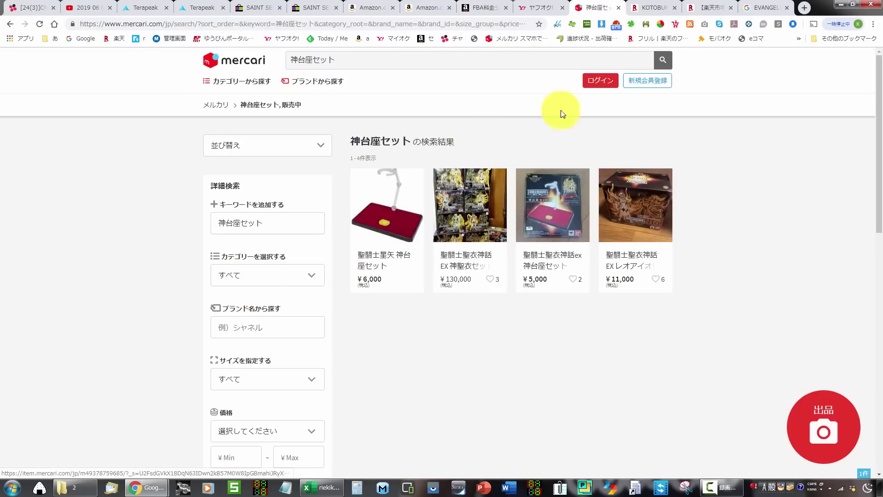
Search Rakuten ラクマ for 神台座セット, limit the results to 販売中のみ, and look through the listings.
click(648, 7)
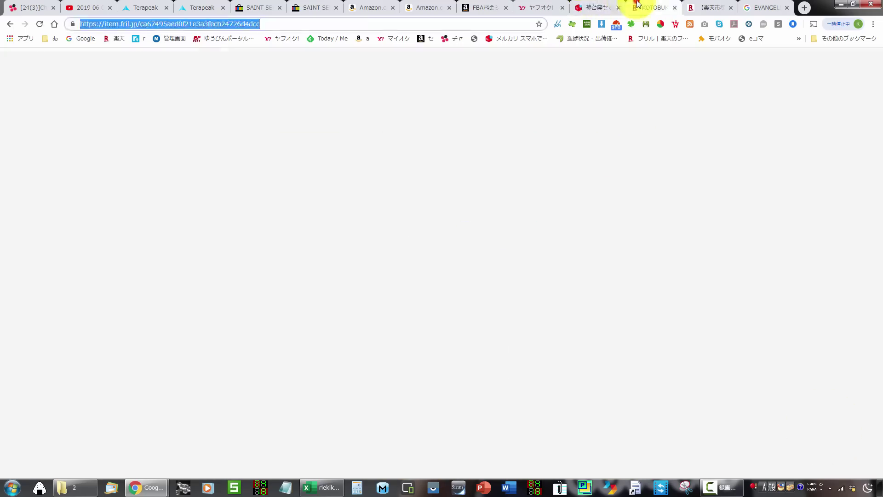
click(547, 55)
key(ctrl+v)
click(644, 58)
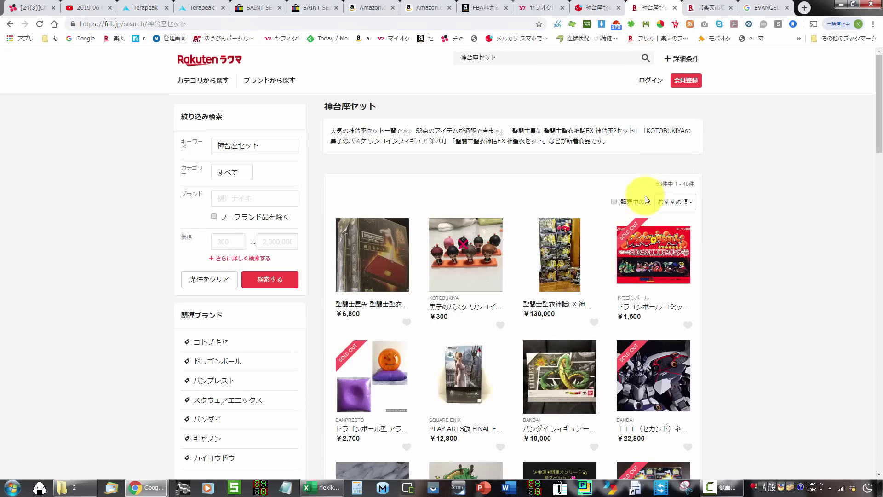
scroll(650, 145, down, 12)
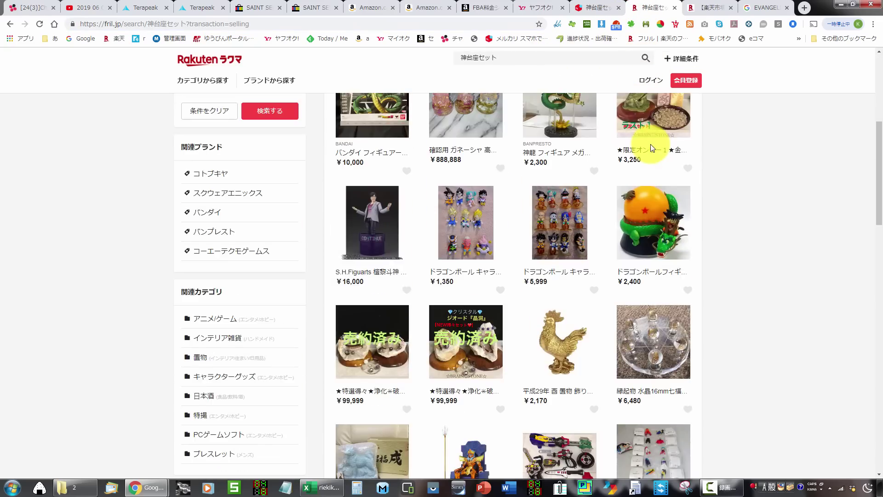
scroll(651, 145, up, 12)
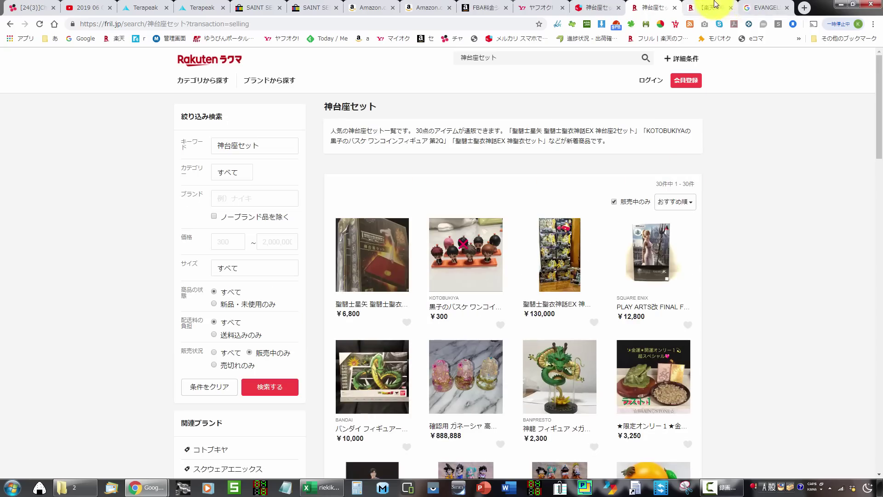
scroll(729, 266, down, 15)
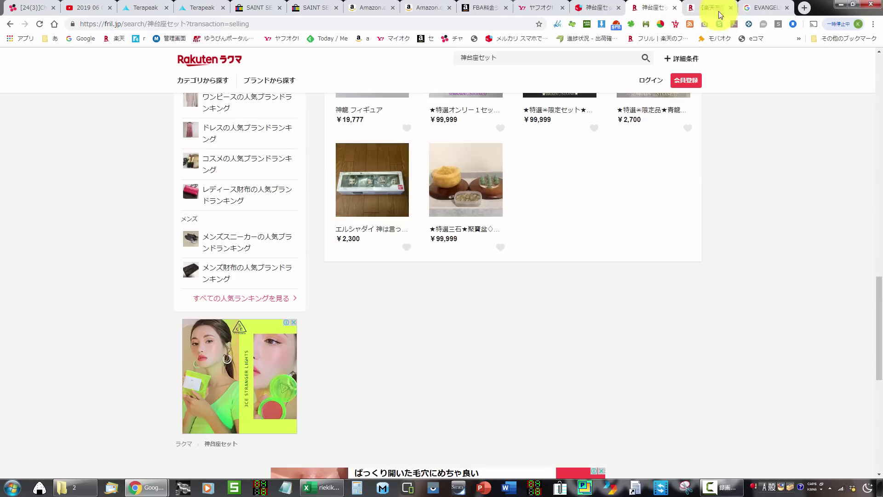
Search 神台座セット on Rakuten Ichiba and run the same search on Google in a new browser page.
click(711, 7)
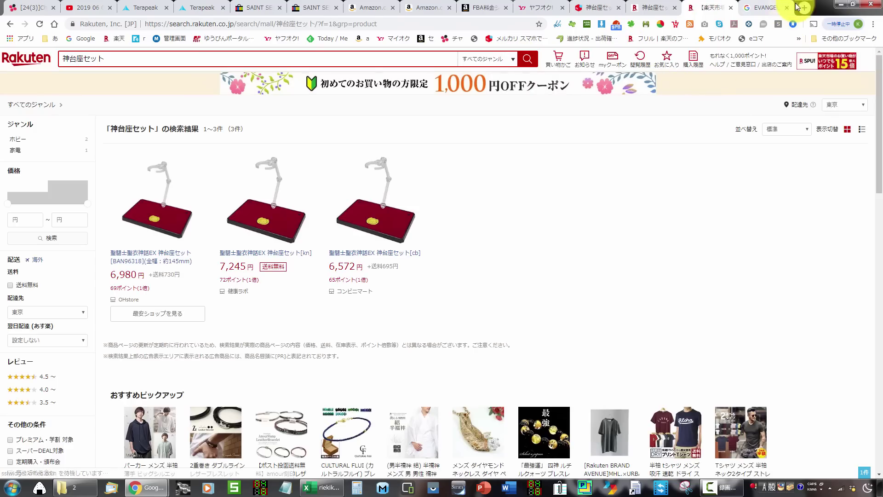
click(798, 6)
key(ctrl+v)
key(Return)
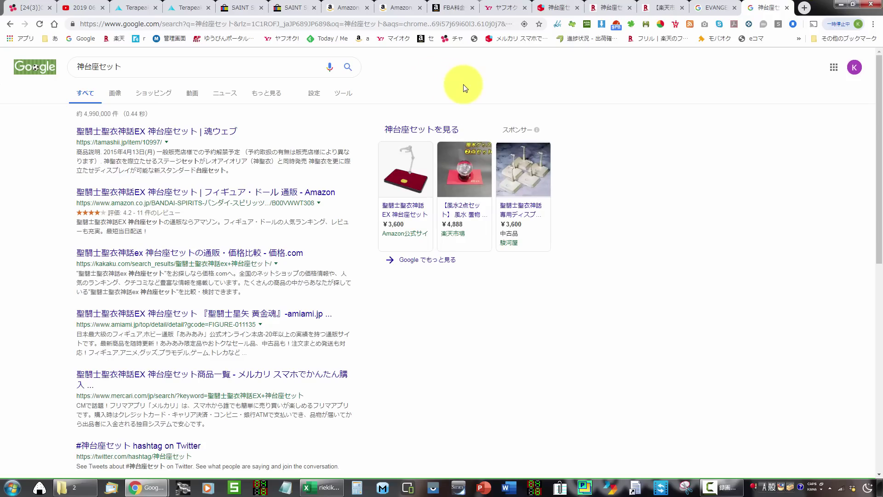
Review the ヤフオク! closed-auction prices for 神台座セット and compare them with the Amazon new offers and the eBay listings.
click(491, 8)
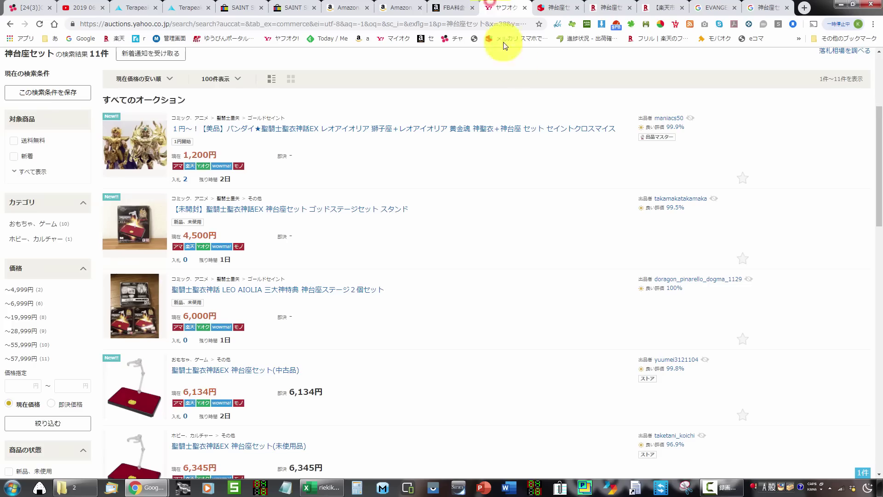
click(825, 237)
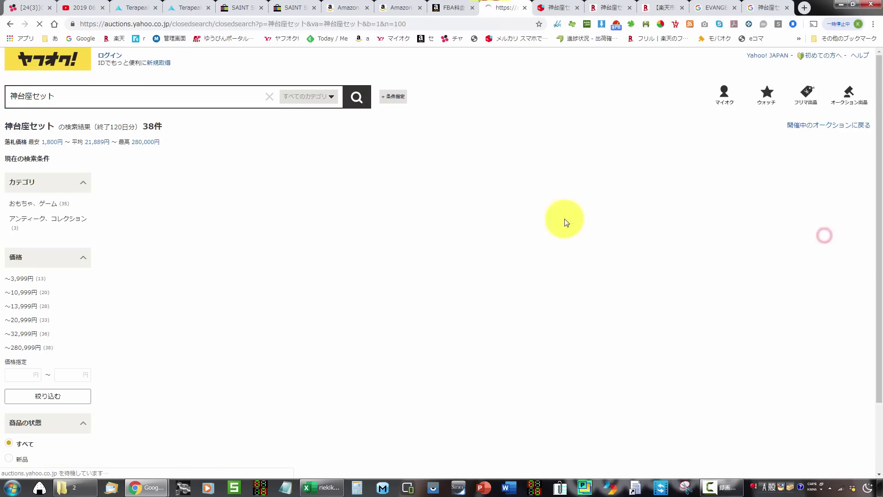
scroll(749, 237, down, 10)
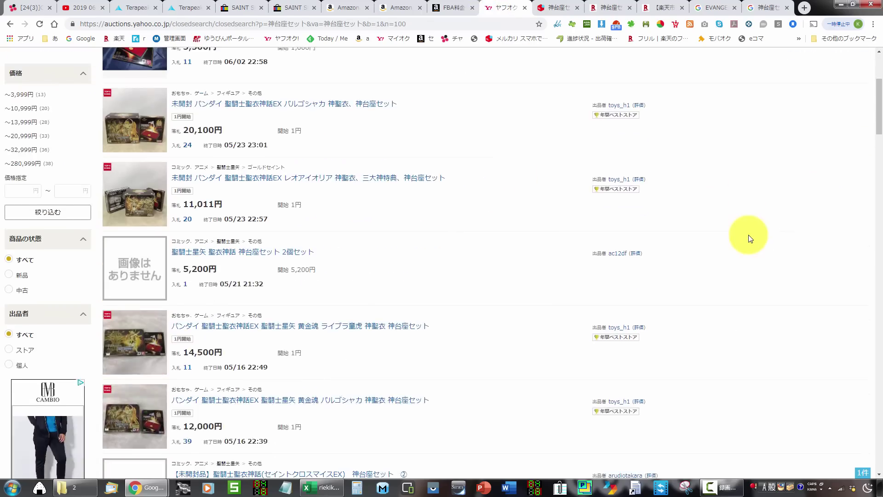
scroll(749, 236, down, 3)
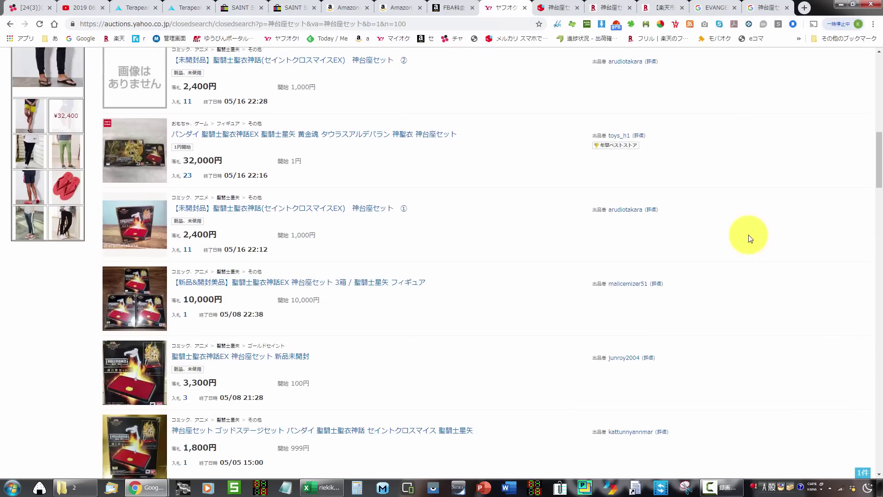
key(ctrl+8)
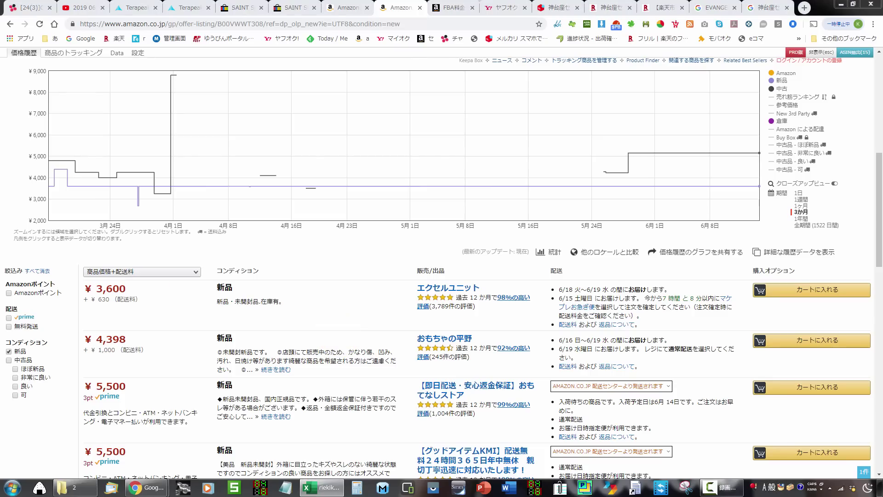
key(ctrl+6)
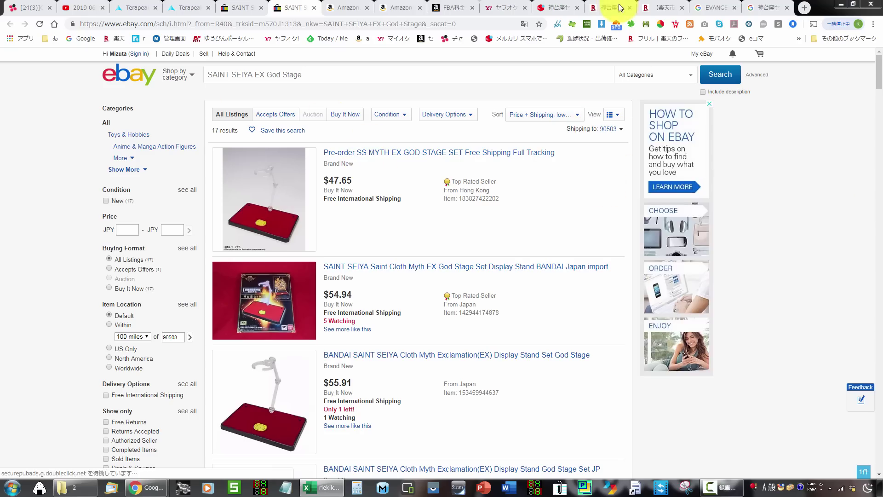
Open the PS4 The Idolmaster Stella Stage listing from the Terapeak results and close the Saint Seiya eBay pages.
click(505, 8)
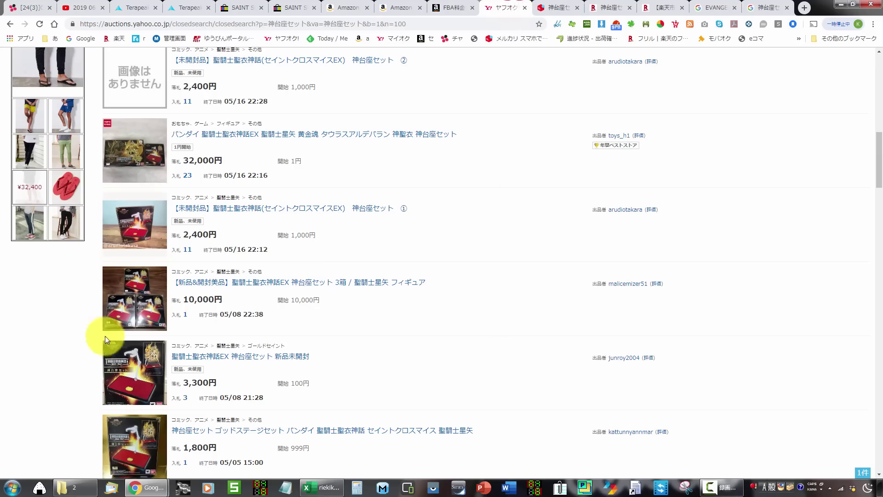
scroll(136, 394, down, 5)
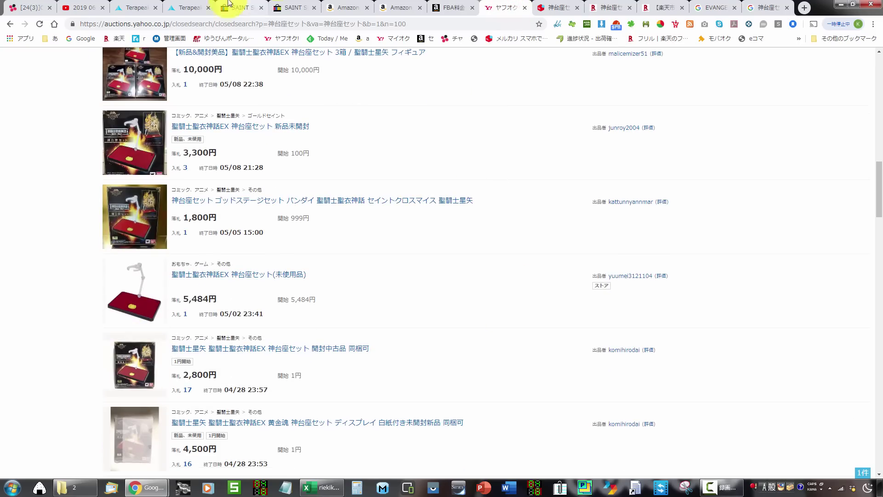
click(200, 8)
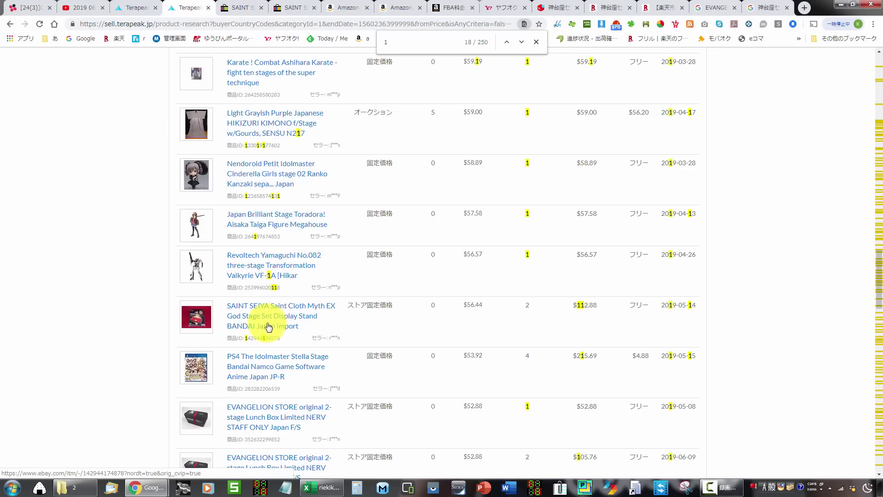
scroll(158, 291, down, 3)
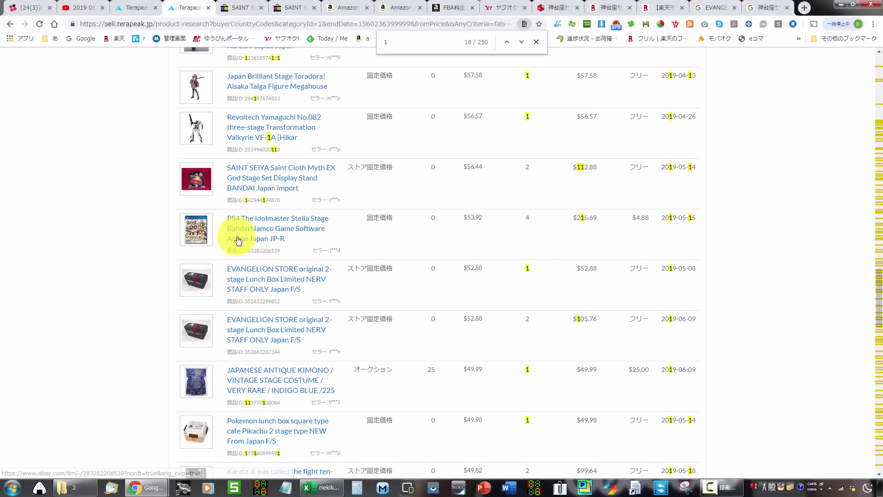
click(244, 228)
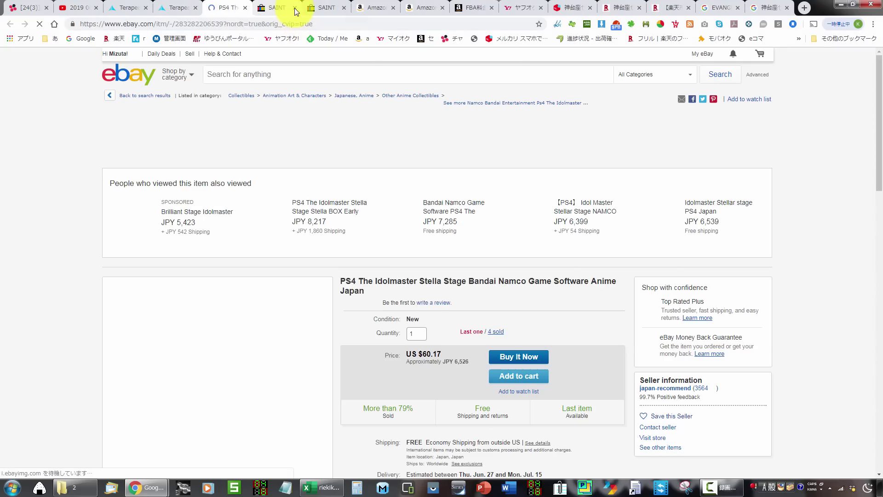
click(295, 8)
click(294, 8)
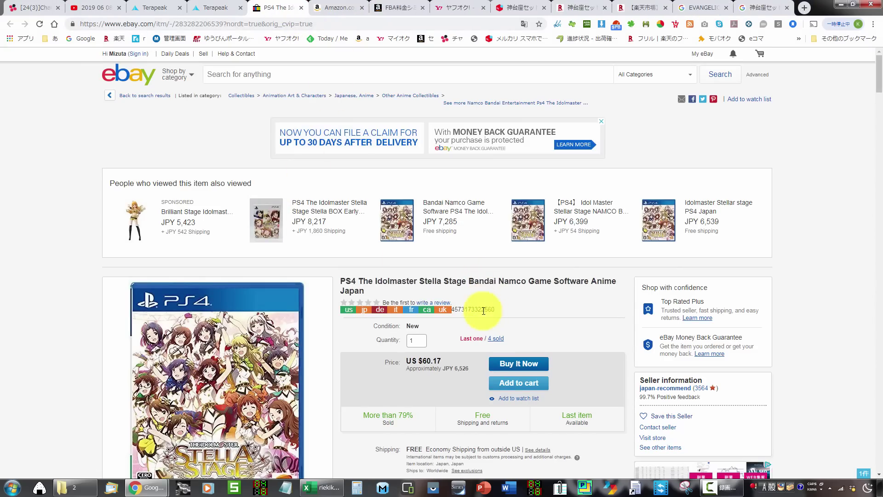
click(336, 8)
double_click(311, 60)
key(ctrl+v)
click(667, 60)
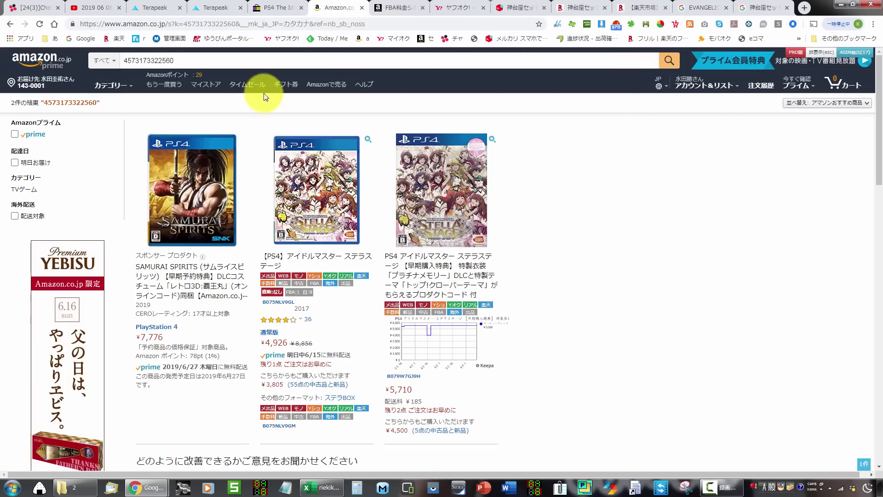
click(266, 5)
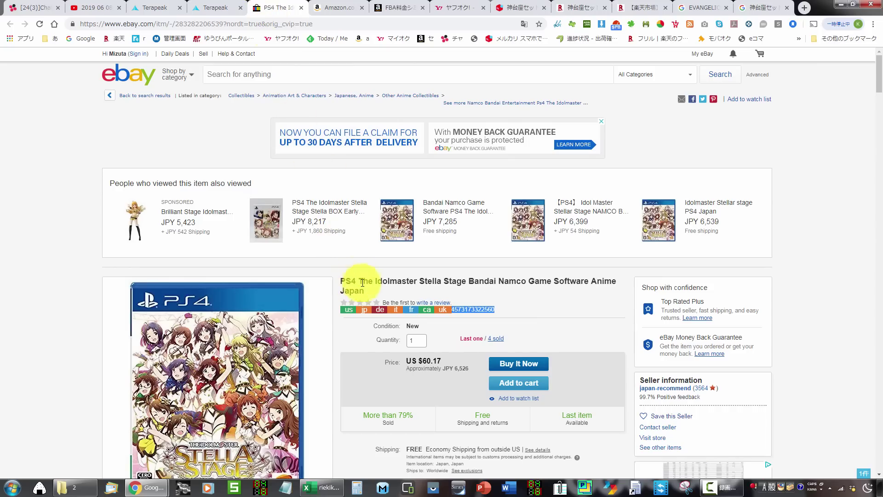
click(331, 7)
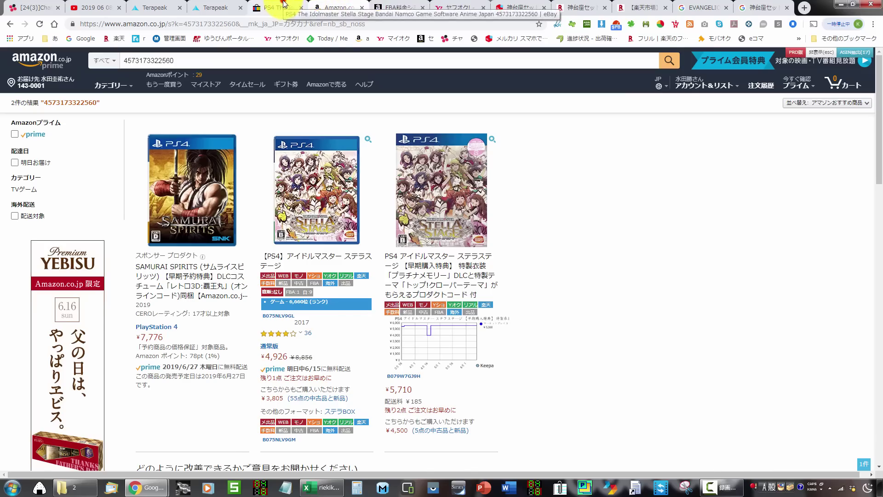
Search eBay for PS4 Idolmaster Stella Stage in a new browser page and bring up the results.
click(283, 5)
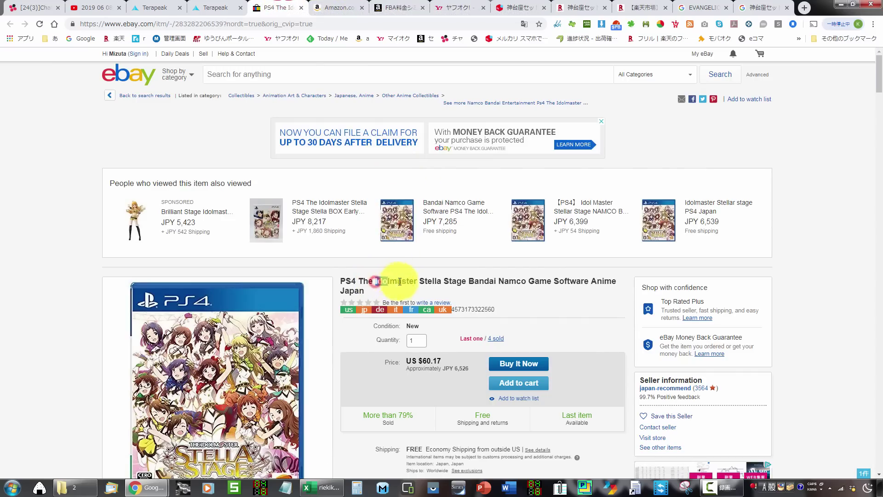
drag(397, 282, 463, 279)
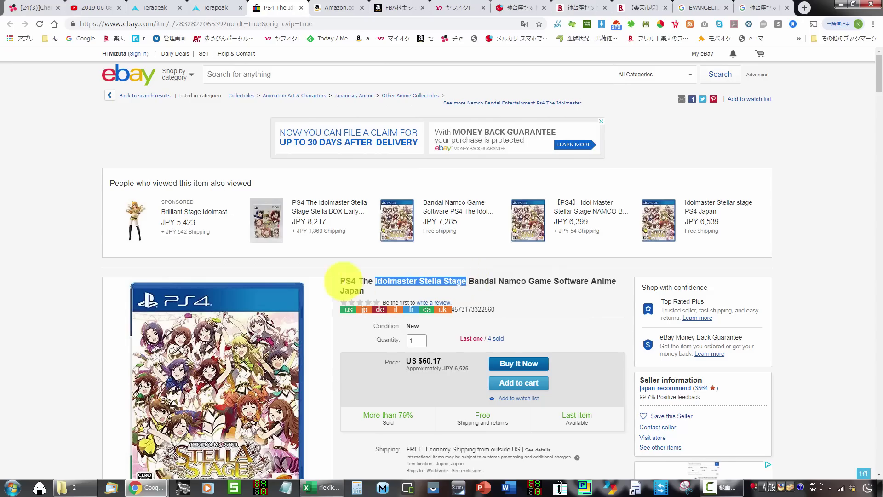
drag(357, 282, 473, 281)
drag(466, 282, 312, 74)
double_click(231, 74)
key(BackSpace)
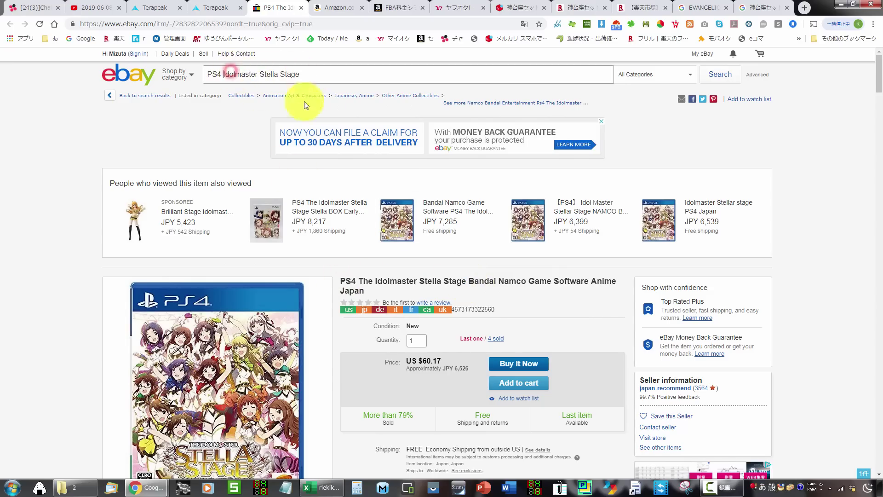
ctrl+click(711, 80)
click(316, 7)
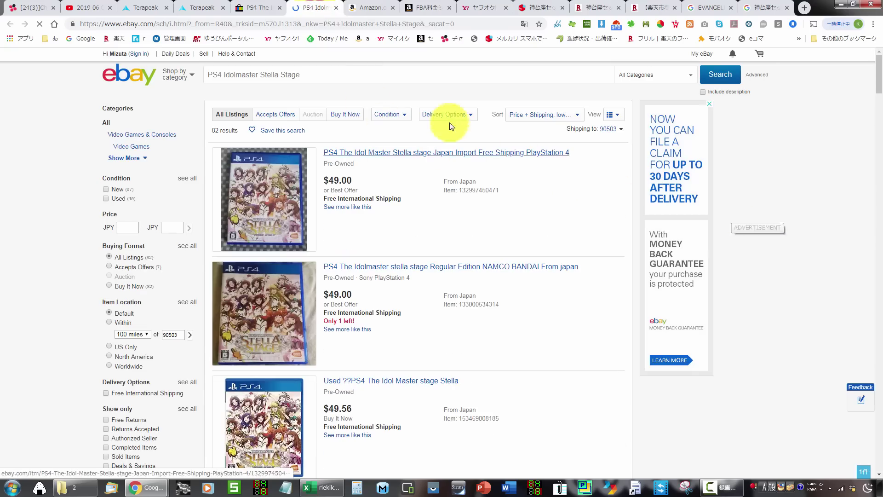
Open the Amazon product page for 【PS4】アイドルマスター ステラステージ and copy its title.
click(356, 5)
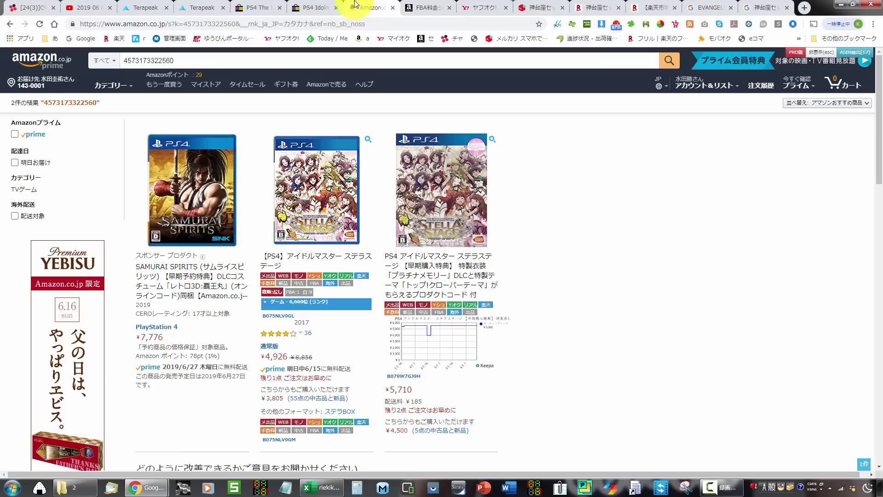
click(344, 174)
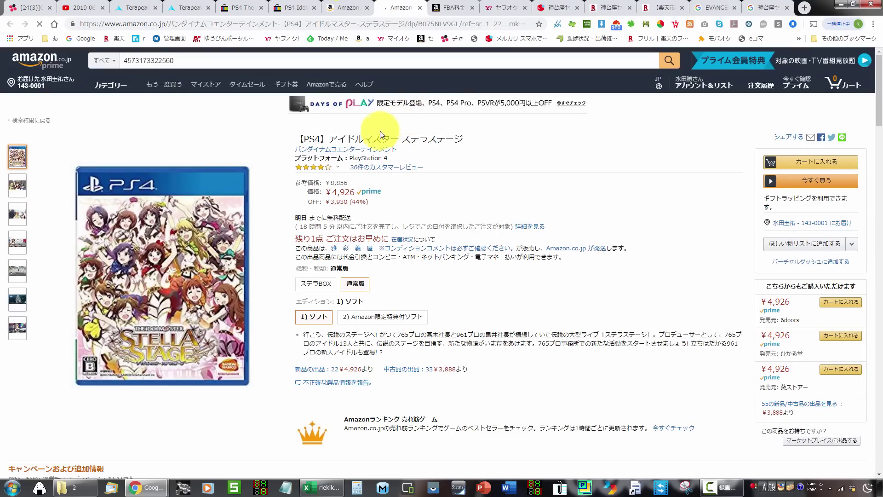
drag(301, 138, 521, 142)
key(ctrl+c)
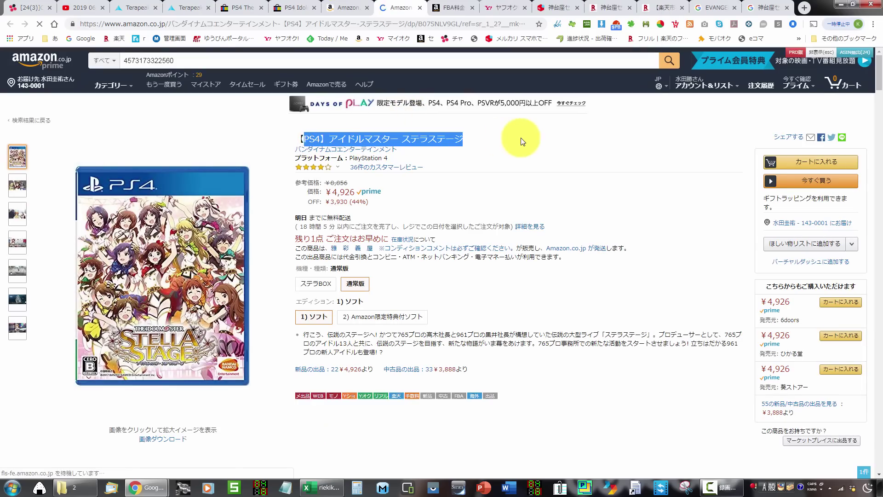
Search the ヤフオク! closed auctions for PS4 アイドルマスター ステラステージ and look through the ongoing auctions for the same keywords.
click(504, 8)
scroll(294, 184, up, 5)
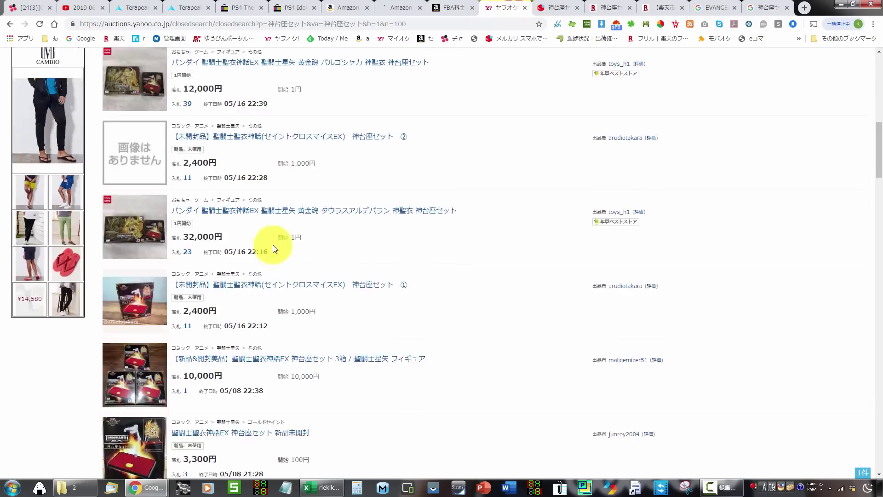
scroll(273, 229, up, 10)
click(193, 98)
key(ctrl+a)
key(ctrl+v)
click(29, 90)
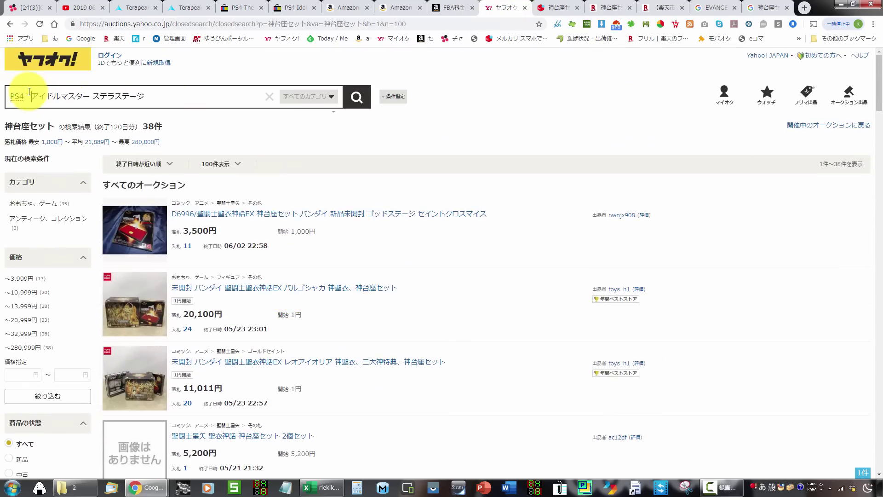
triple_click(29, 91)
key(ctrl+c)
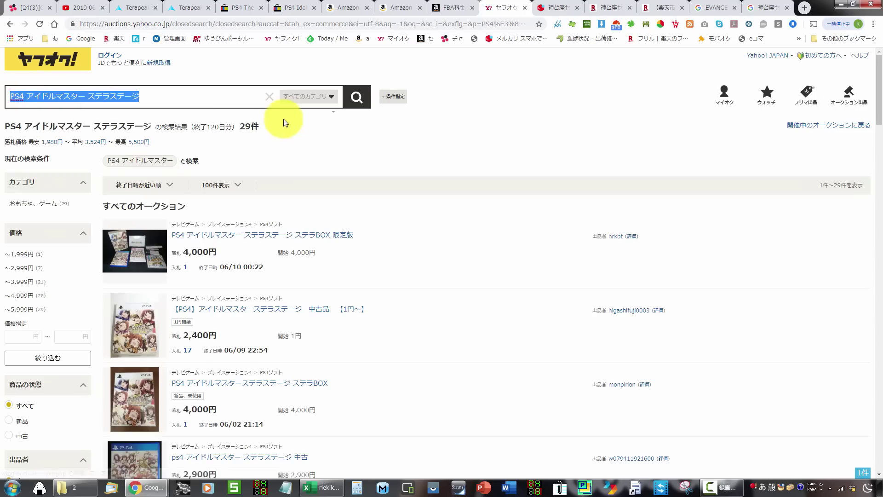
click(823, 132)
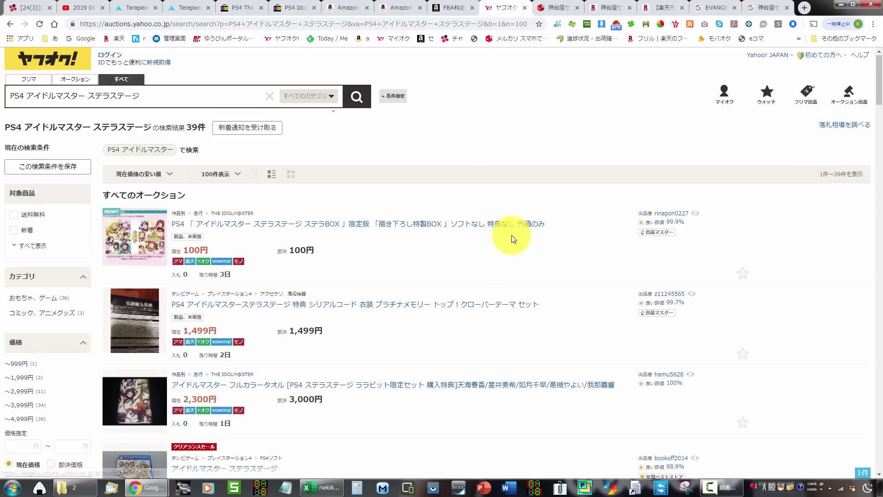
scroll(508, 230, down, 5)
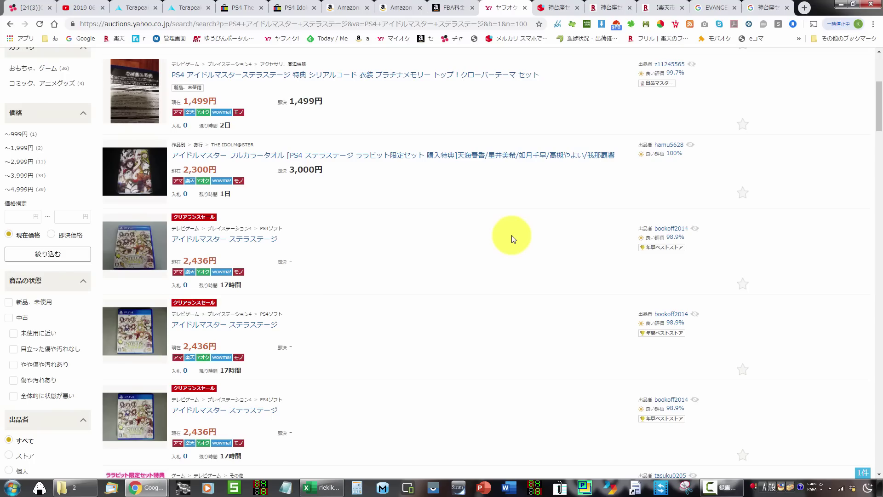
Search Mercari for PS4 アイドルマスター ステラステージ.
click(554, 6)
triple_click(493, 64)
key(ctrl+v)
click(663, 61)
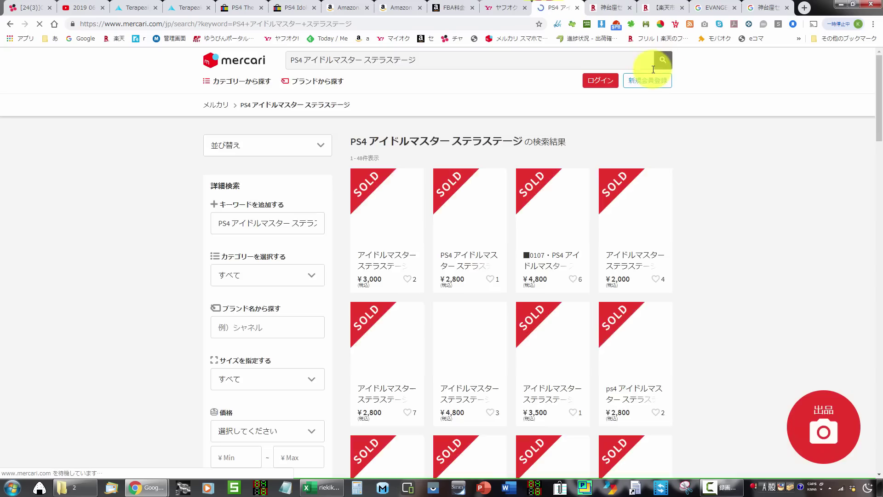
Restrict the Mercari results to items still on sale (販売中) and look through the listings.
scroll(291, 249, down, 8)
scroll(290, 250, down, 3)
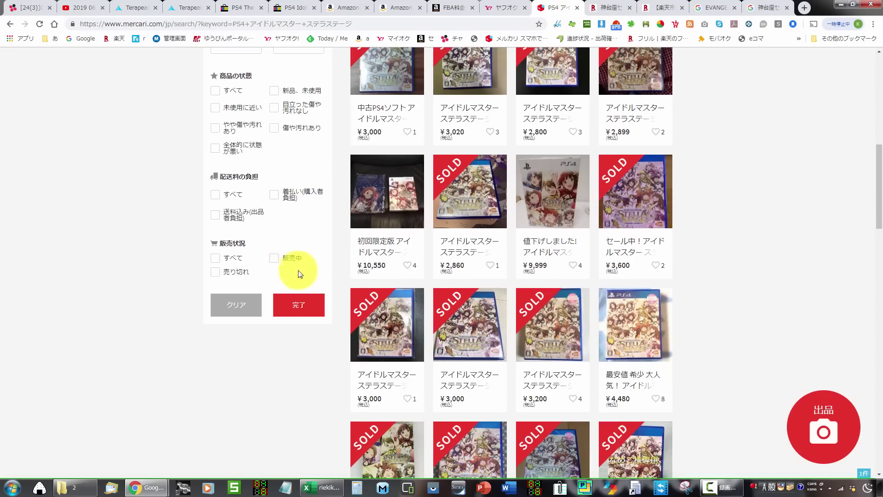
click(281, 260)
click(295, 305)
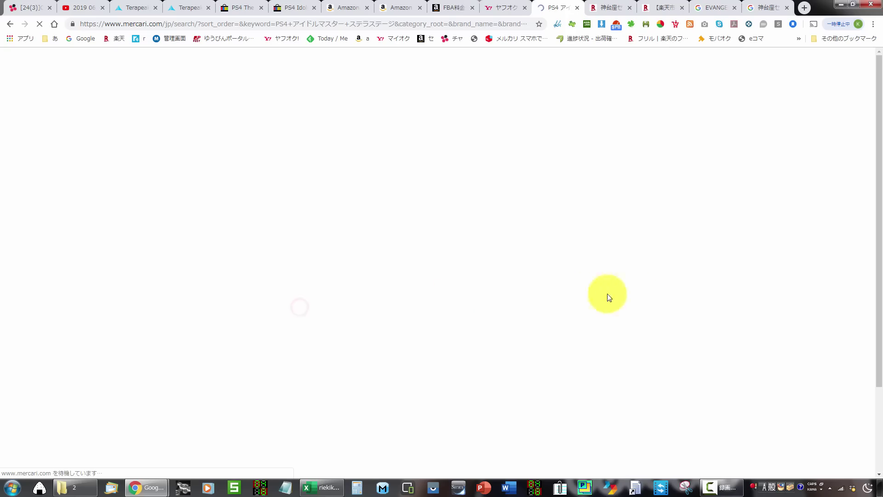
scroll(189, 175, down, 4)
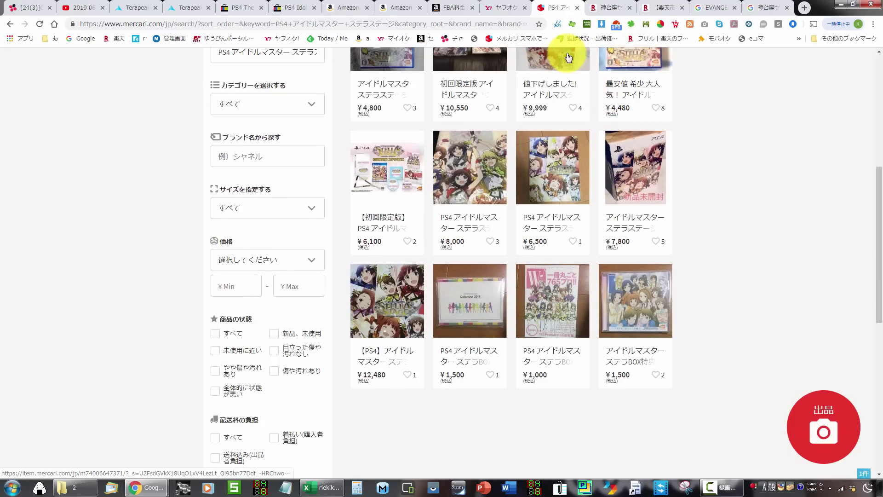
scroll(566, 82, up, 5)
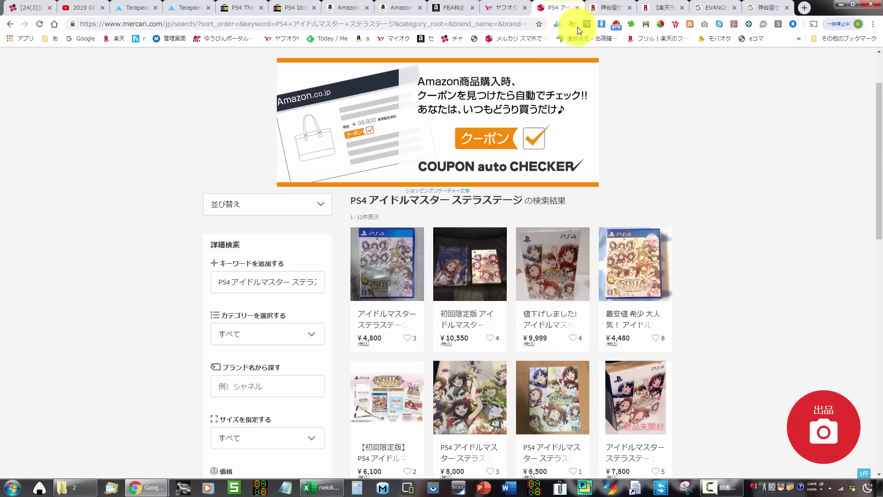
Search Rakuten ラクマ for PS4 アイドルマスター ステラステージ and limit the results to 販売中のみ.
click(598, 7)
click(542, 59)
key(ctrl+v)
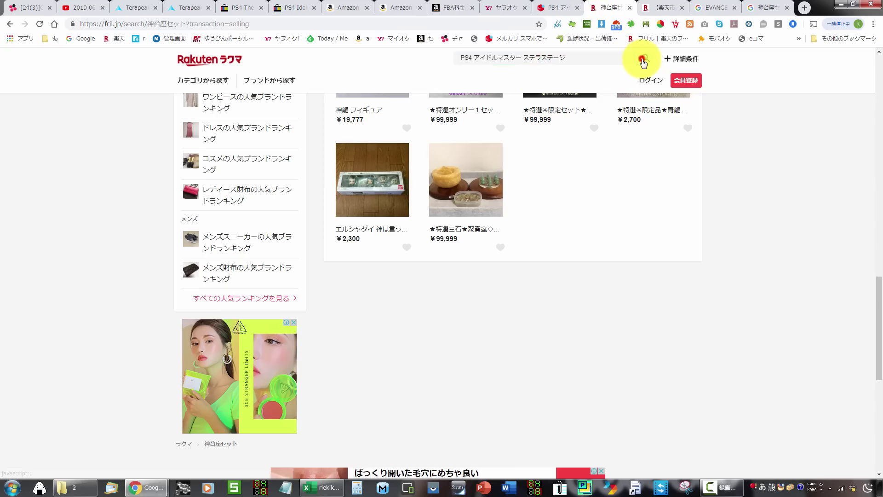
click(645, 58)
click(632, 213)
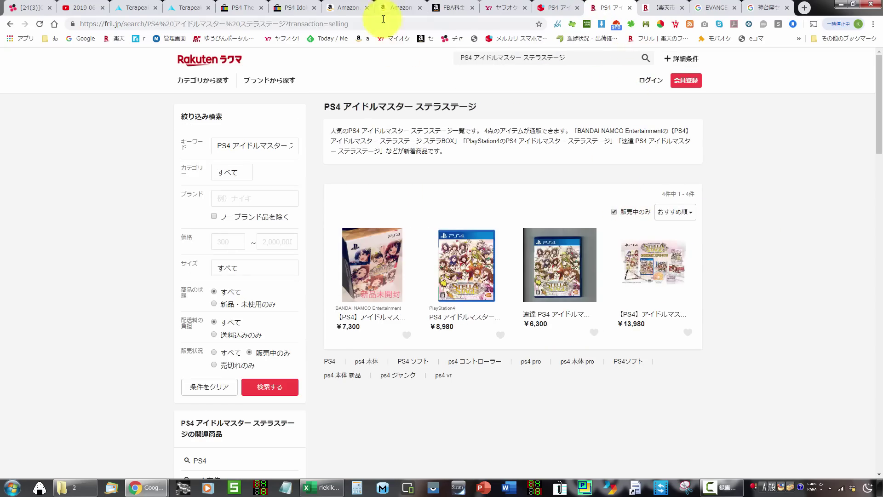
Review the ヤフオク! closed-auction prices for PS4 アイドルマスター ステラステージ, comparing the regular edition with ステラBOX.
click(505, 8)
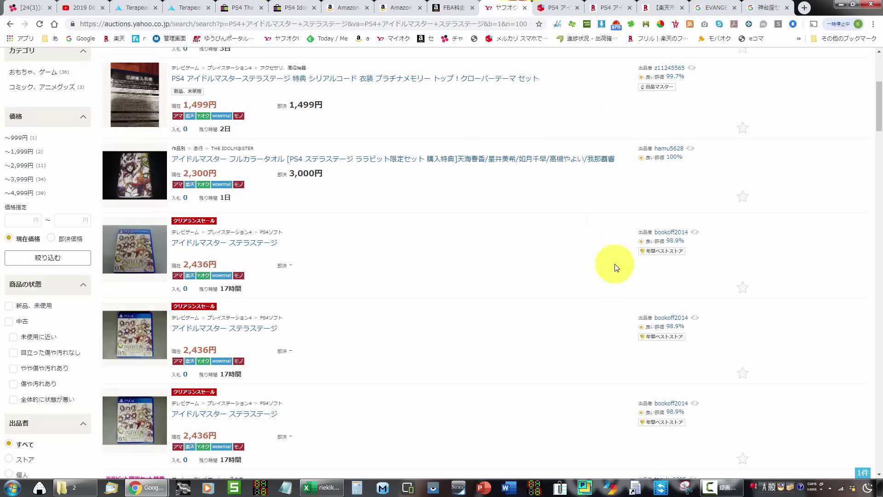
click(853, 125)
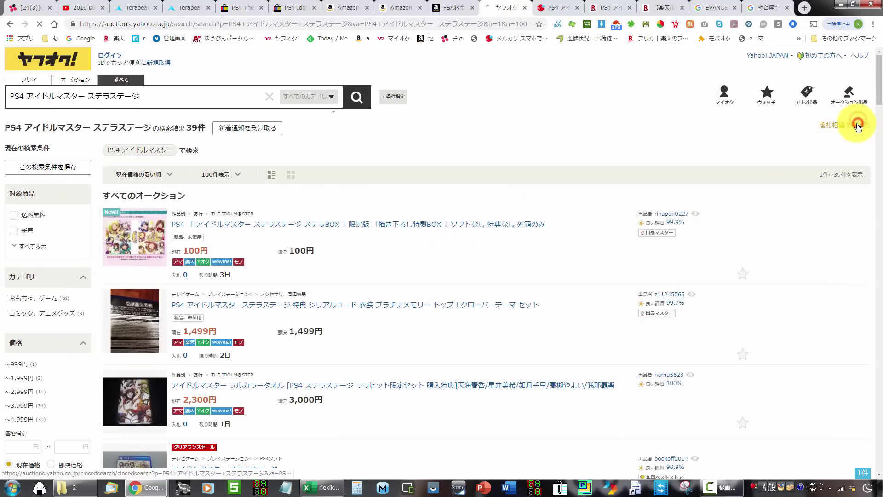
scroll(811, 217, down, 5)
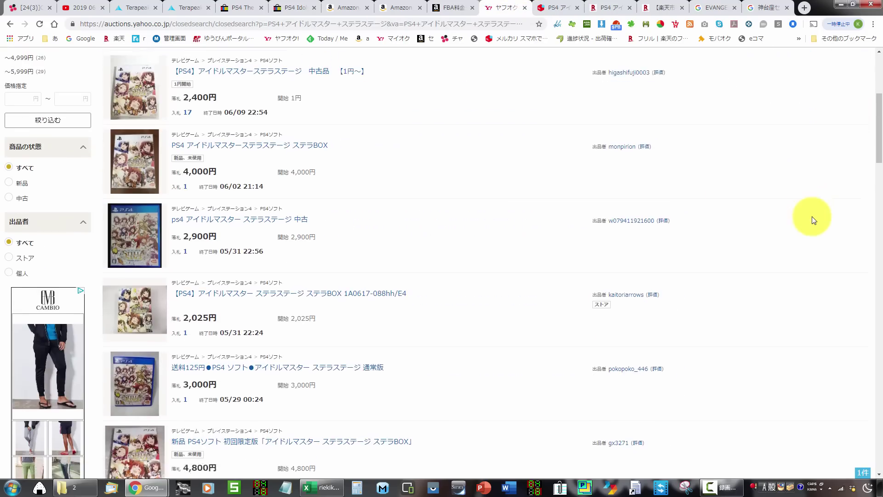
scroll(813, 220, down, 3)
scroll(813, 220, down, 3)
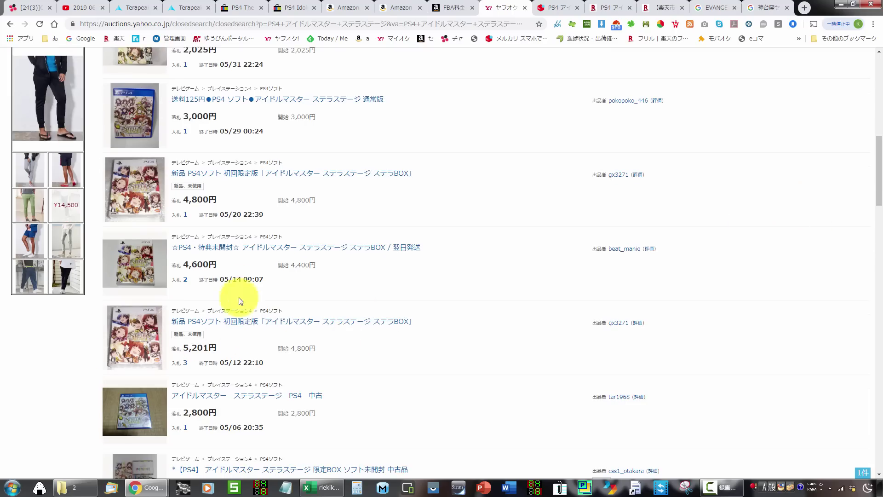
scroll(263, 344, up, 3)
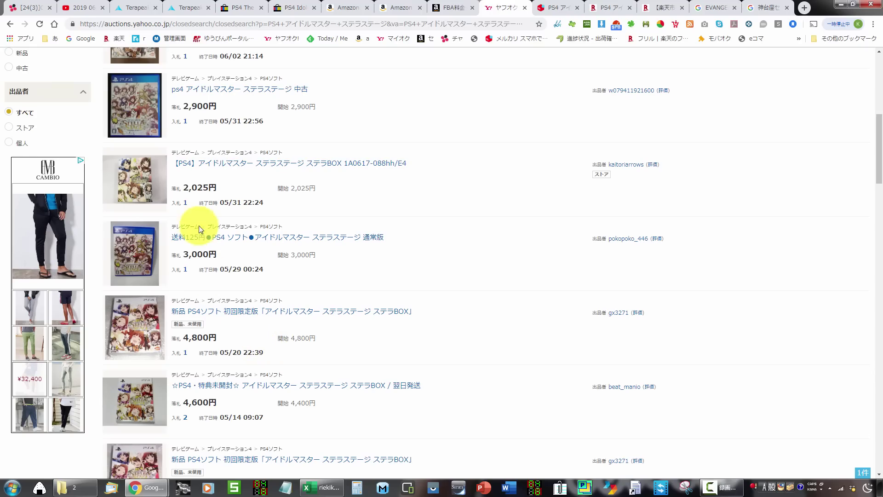
scroll(233, 286, up, 1)
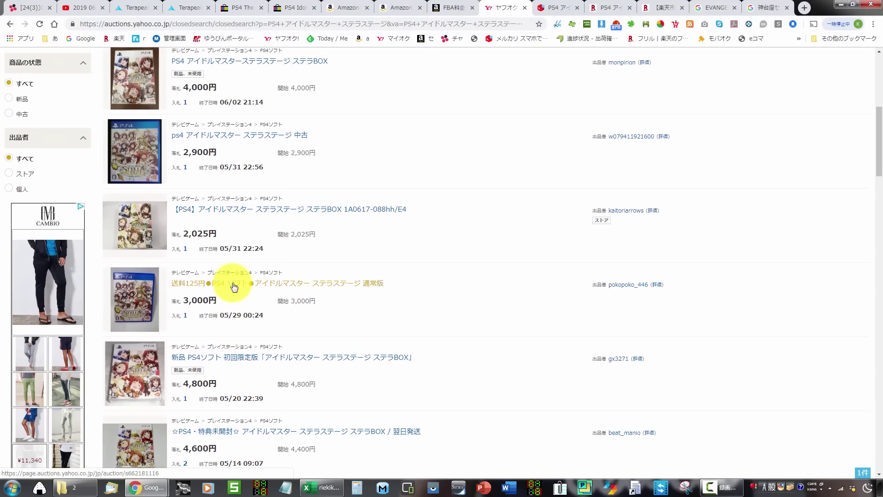
scroll(234, 286, up, 5)
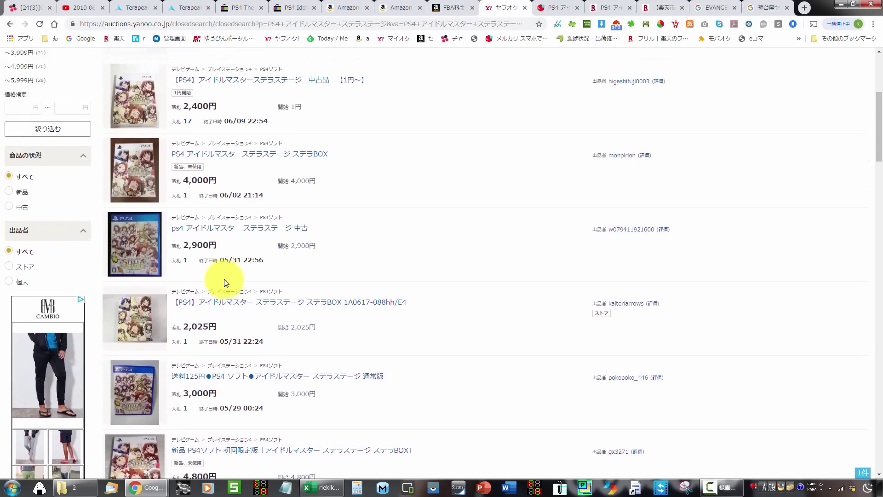
Look through the remaining ヤフオク! closed-auction listings for PS4 アイドルマスター ステラステージ.
scroll(222, 281, down, 15)
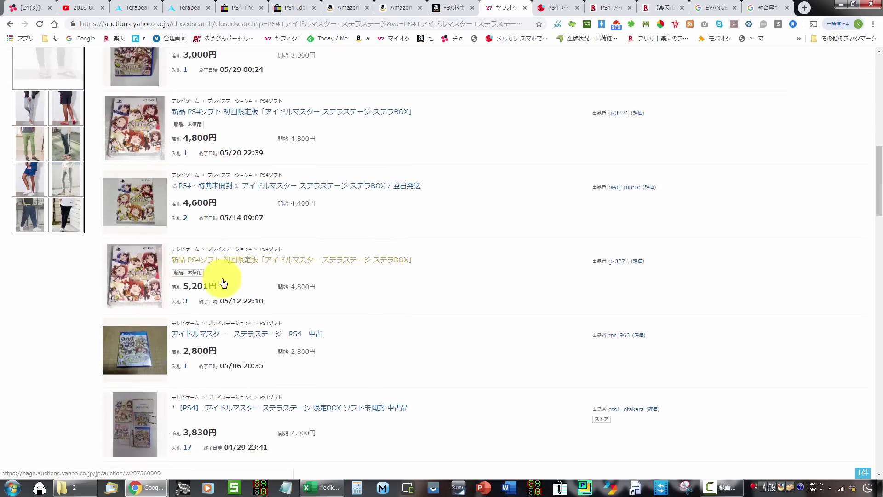
scroll(222, 281, down, 17)
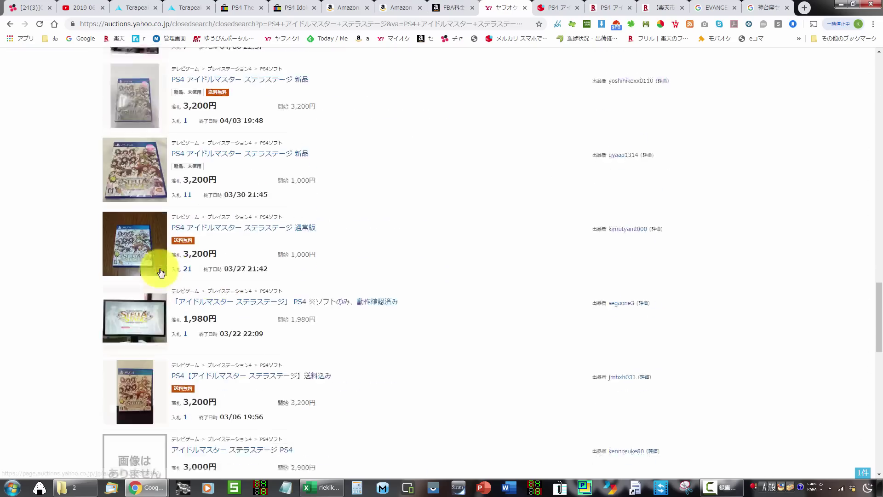
click(229, 7)
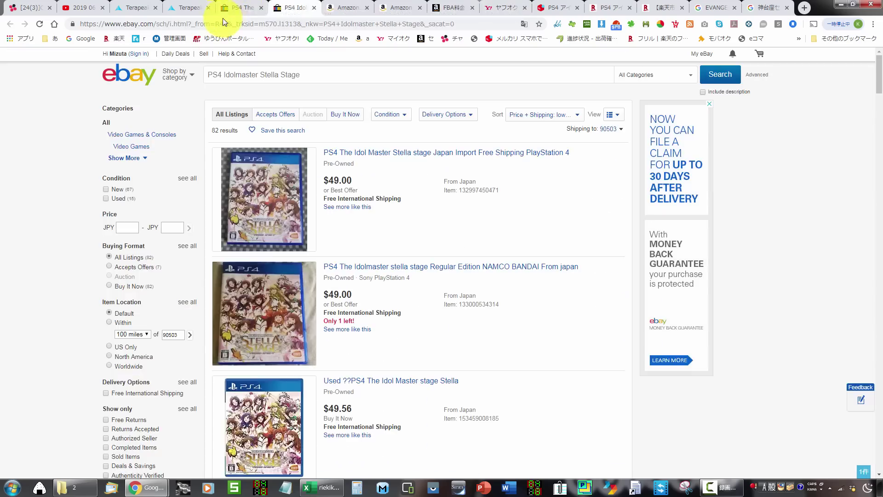
click(255, 6)
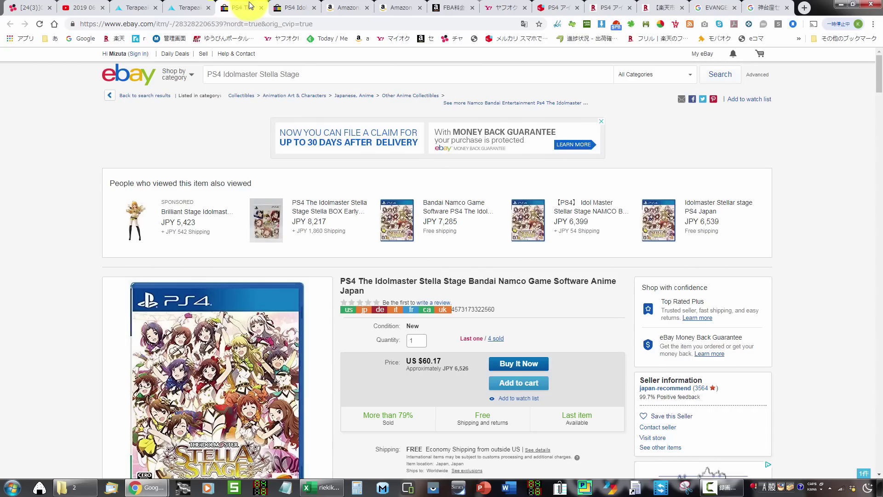
key(ctrl+w)
key(ctrl+w)
click(368, 4)
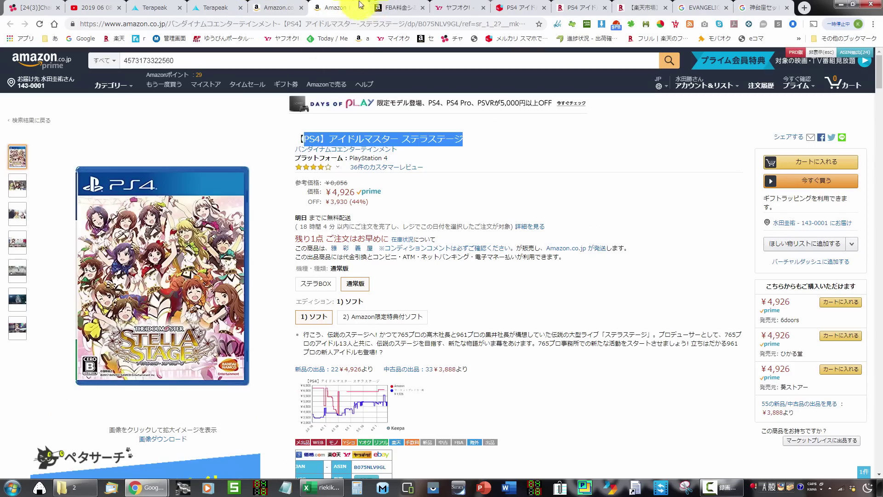
click(285, 7)
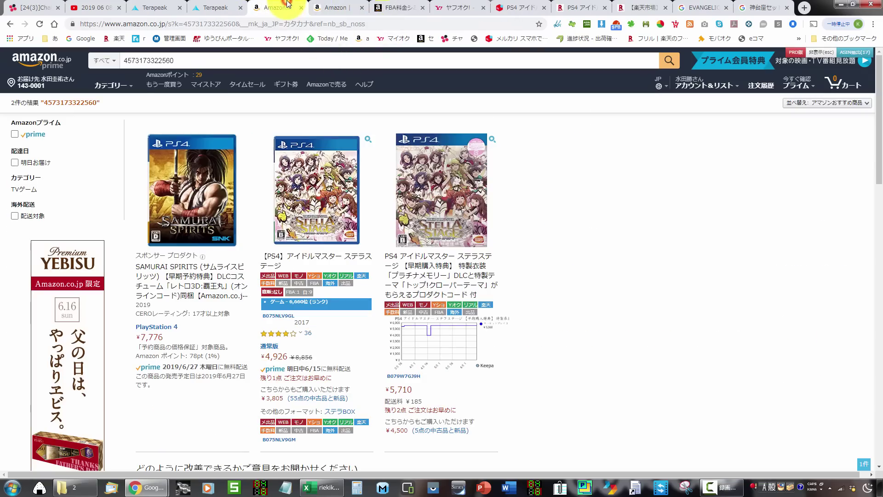
click(337, 5)
click(304, 6)
key(ctrl+w)
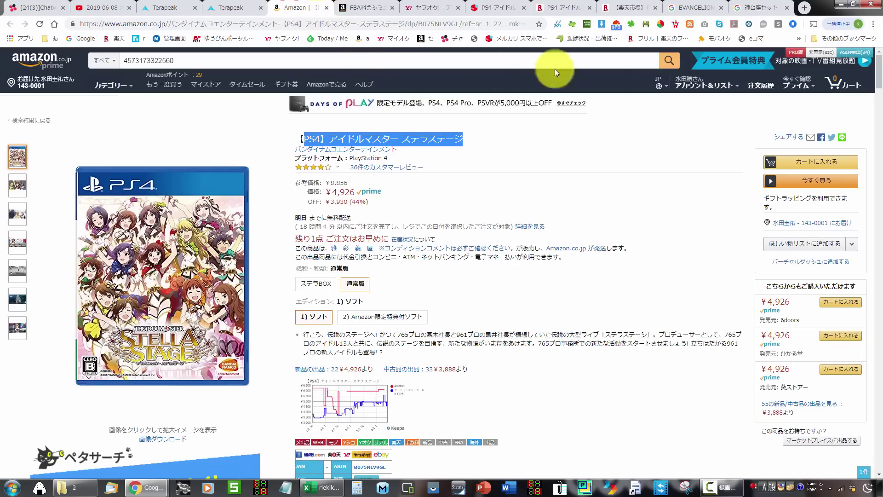
click(720, 8)
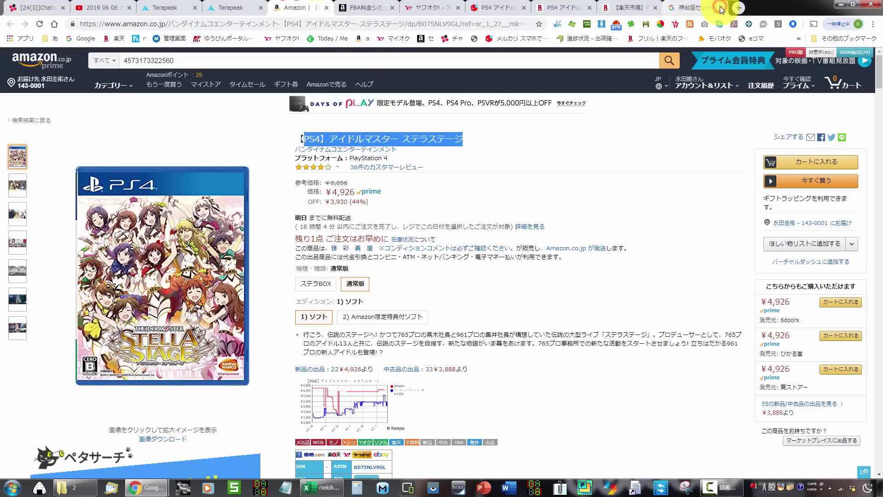
Return to the Terapeak research for Stage and restrict its results to the DVDs & Movies category.
click(237, 4)
scroll(133, 419, up, 15)
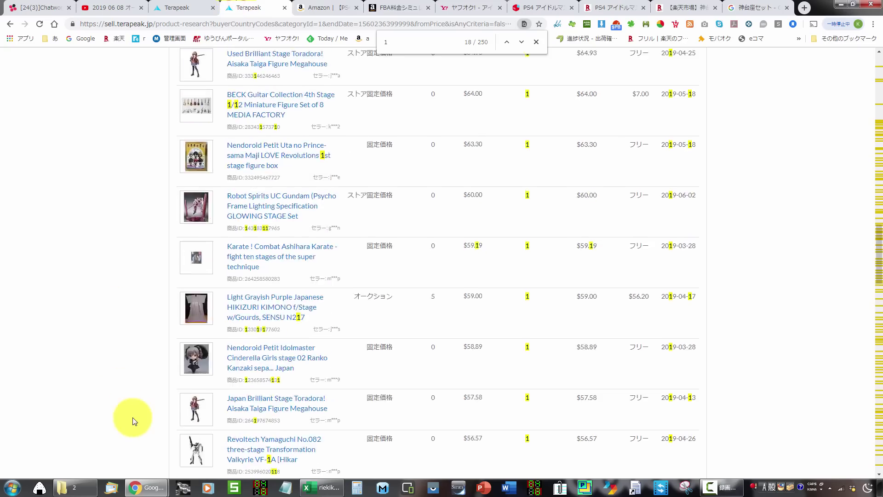
scroll(133, 419, up, 1)
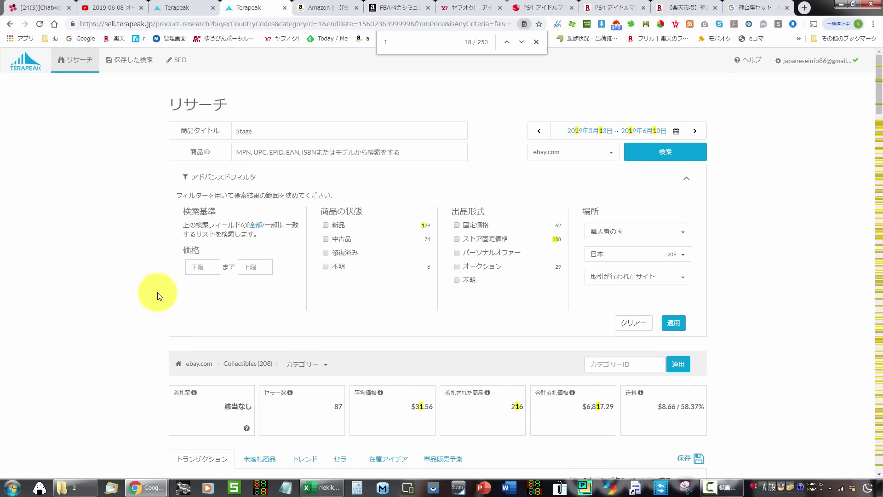
scroll(157, 294, down, 2)
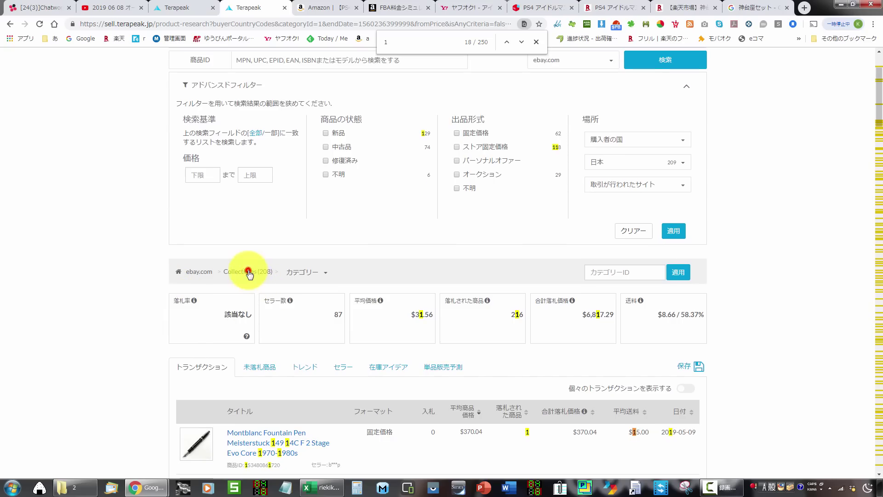
click(199, 272)
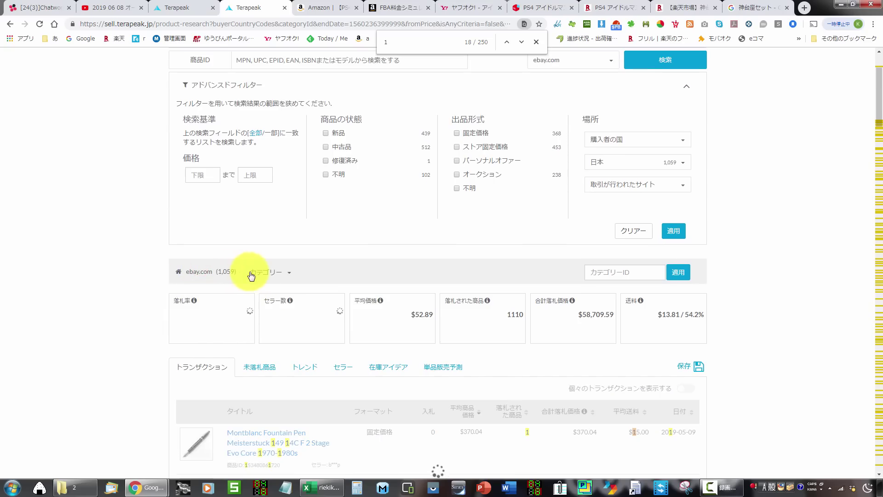
click(254, 276)
scroll(288, 340, down, 4)
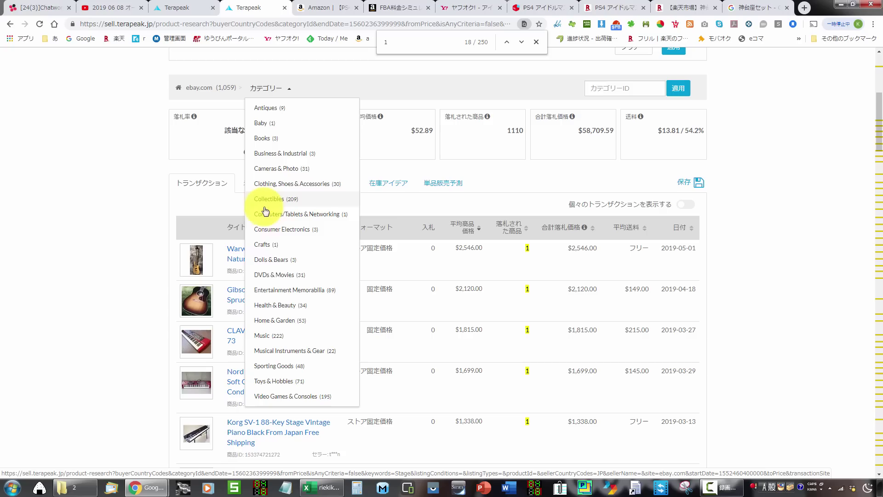
click(263, 275)
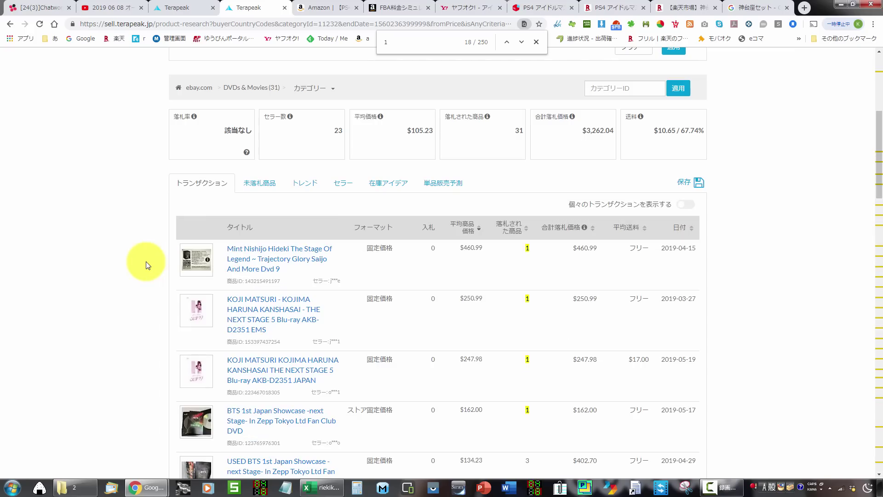
Open the KOJI MATSURI - KOJIMA HARUNA KANSHASAI - THE NEXT STAGE 5 Blu-ray listing from Terapeak separately and examine its details.
scroll(146, 265, down, 2)
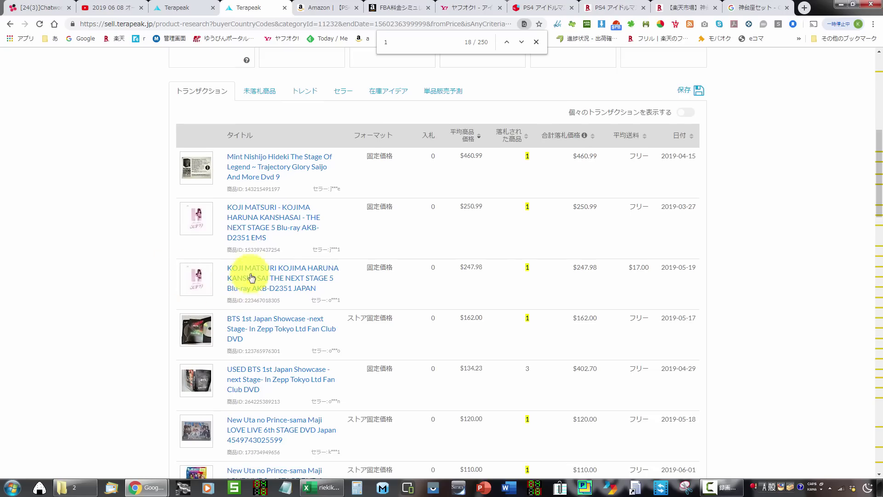
ctrl+click(260, 217)
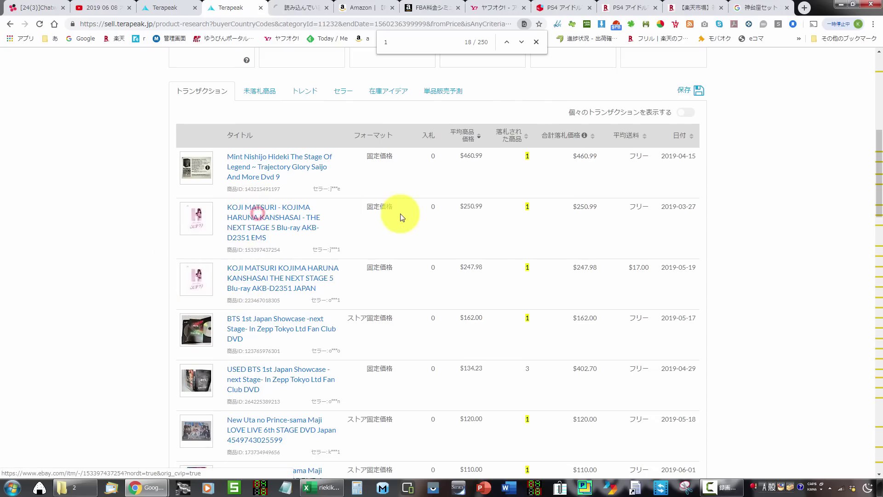
click(303, 8)
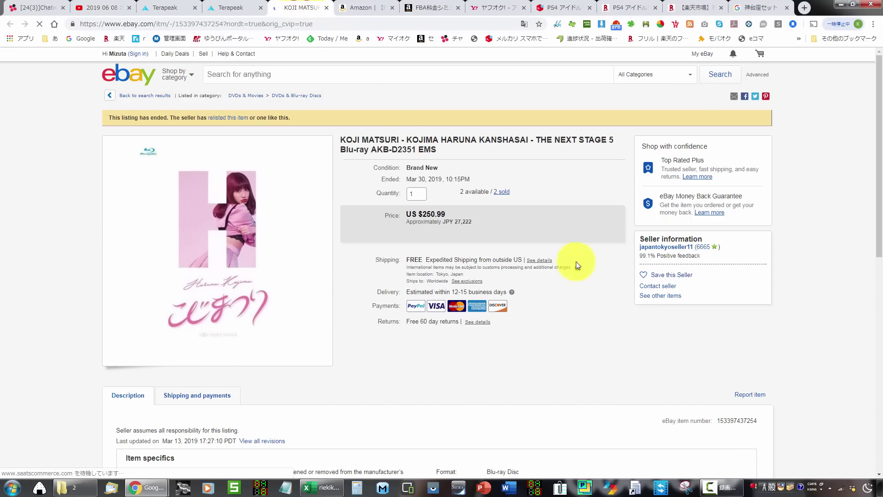
scroll(548, 251, down, 5)
scroll(486, 341, up, 4)
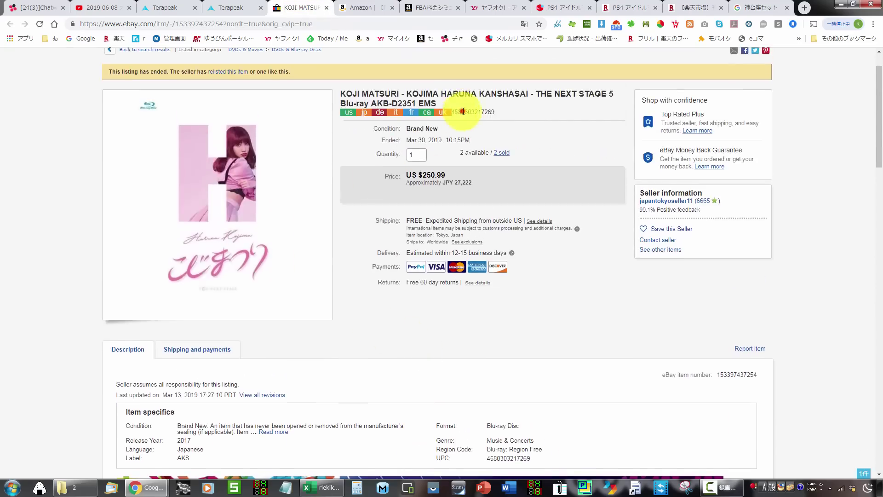
click(368, 6)
click(357, 67)
key(ctrl+a)
key(ctrl+v)
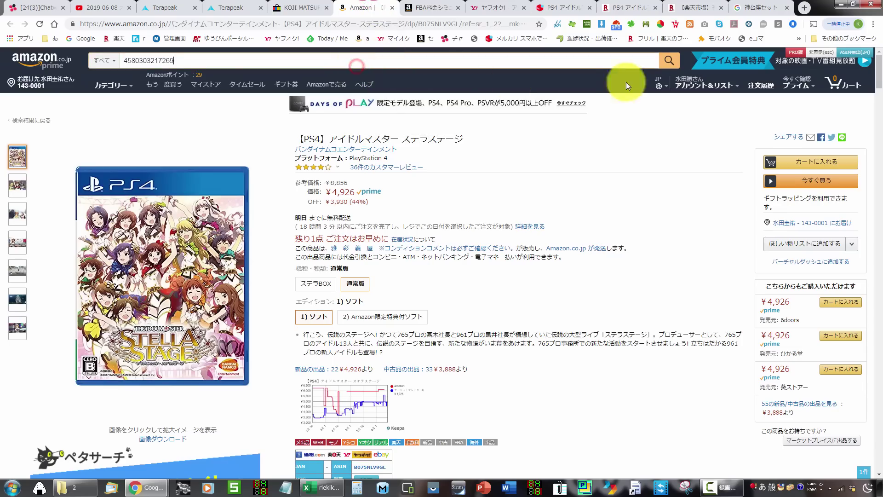
click(667, 60)
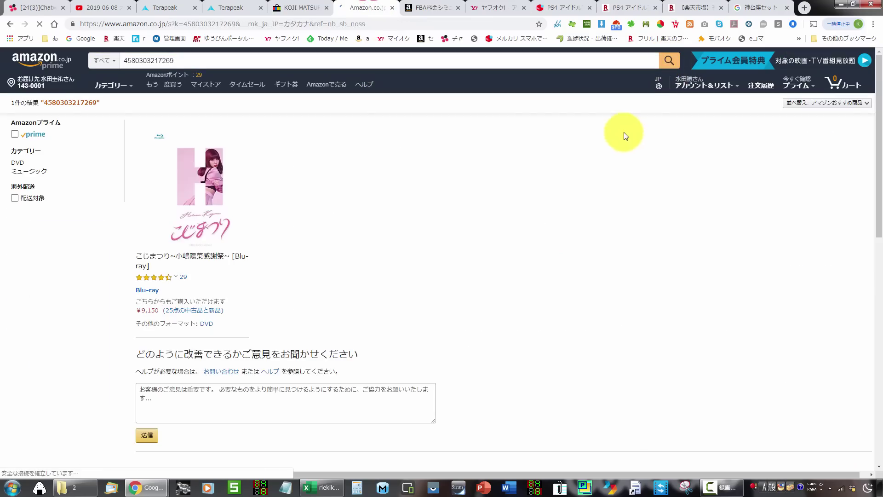
click(310, 6)
click(357, 4)
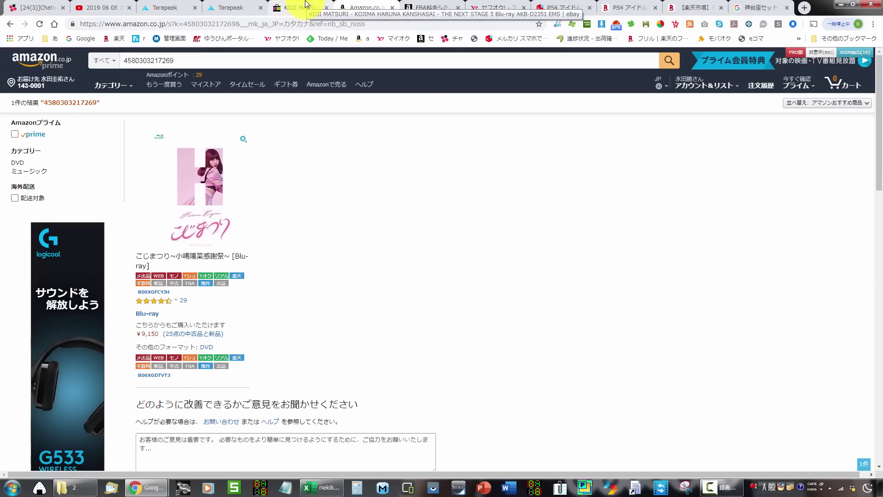
Copy KOJIMA HARUNA KANSHASAI from the eBay listing title and search eBay for it in a separate page.
click(307, 3)
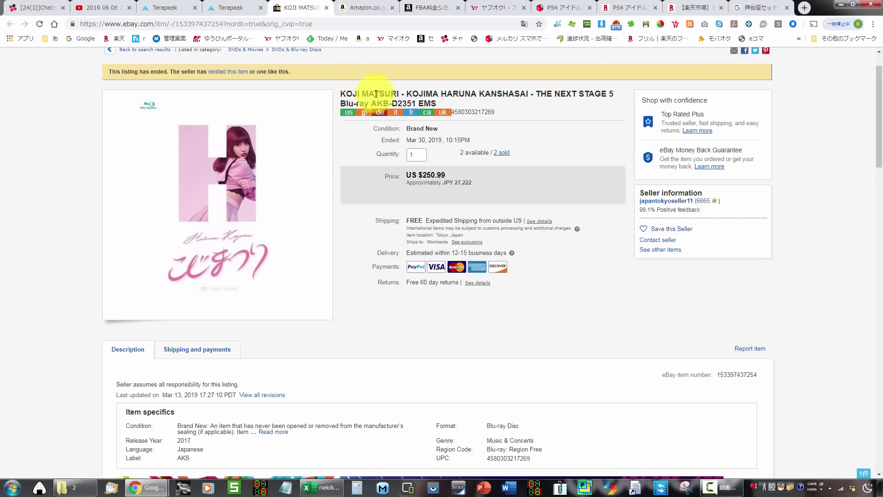
drag(406, 94, 531, 94)
key(ctrl+c)
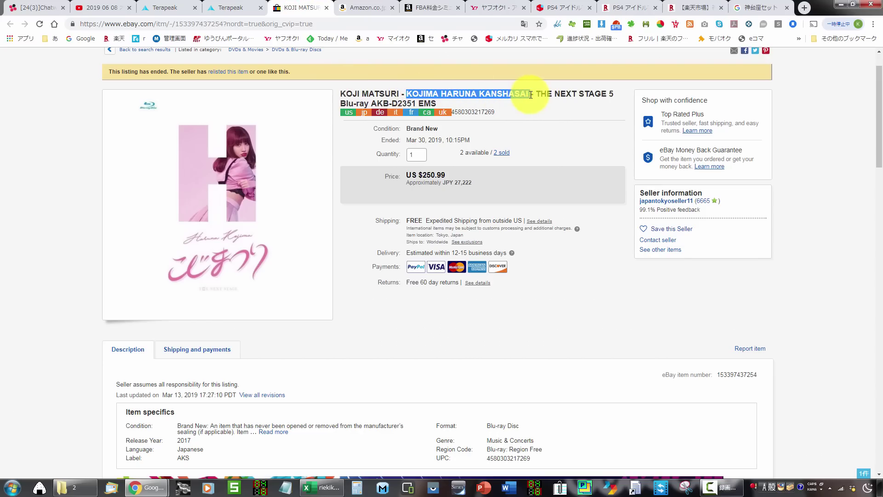
scroll(391, 127, up, 1)
click(299, 79)
key(ctrl+v)
click(361, 7)
click(322, 8)
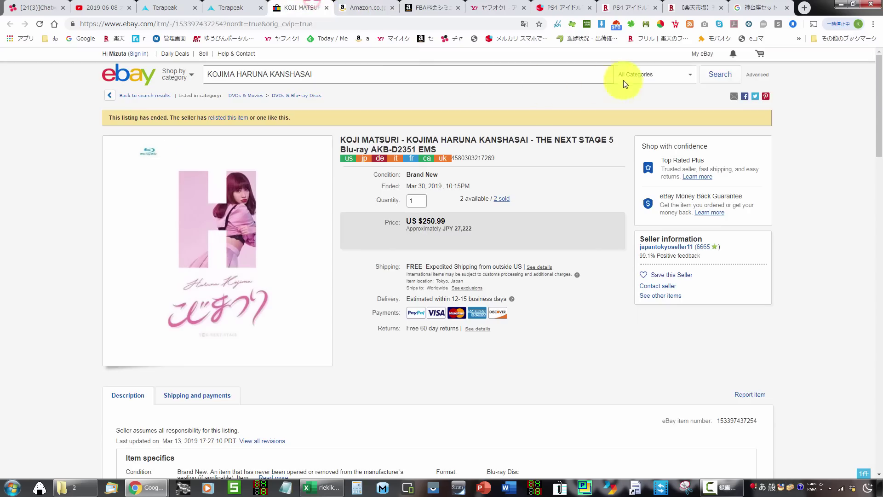
ctrl+click(710, 75)
click(324, 7)
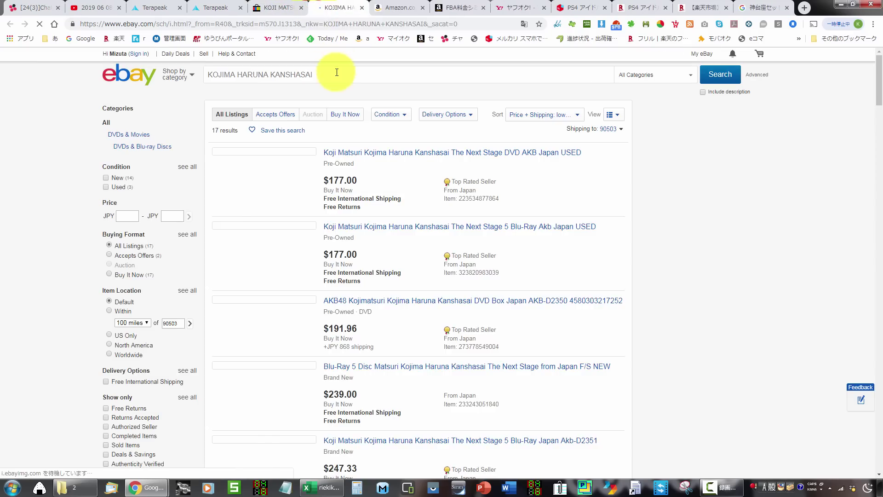
Compare the Amazon result, the eBay listing title and the Terapeak sales for the Koji Matsuri Blu-ray.
click(379, 6)
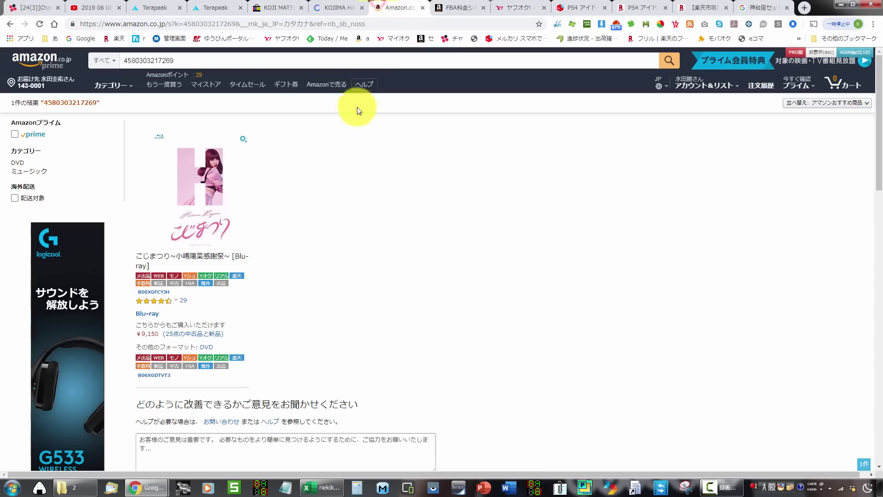
click(276, 7)
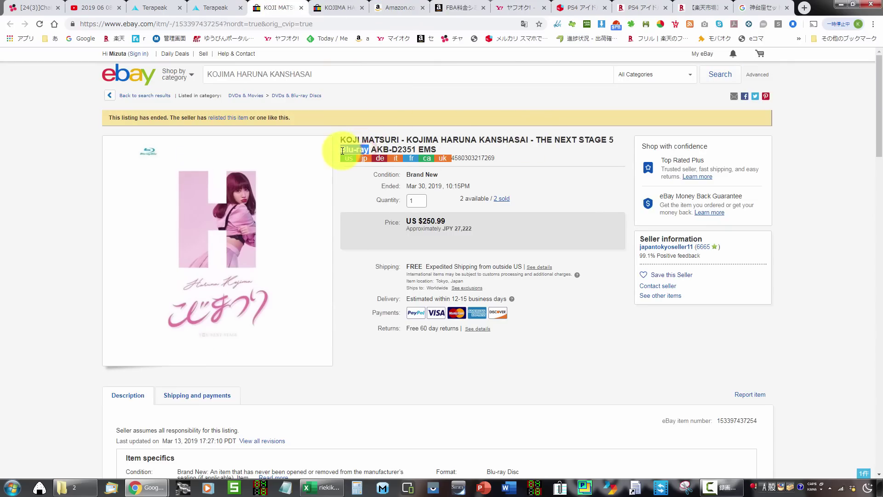
click(337, 8)
click(221, 8)
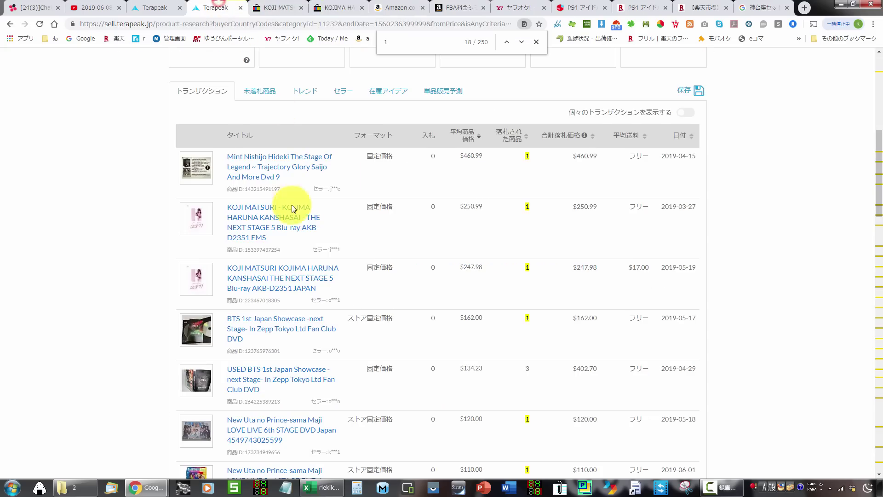
Narrow the eBay search to KOJIMA HARUNA KANSHASAI Blu-ray.
click(350, 8)
click(319, 76)
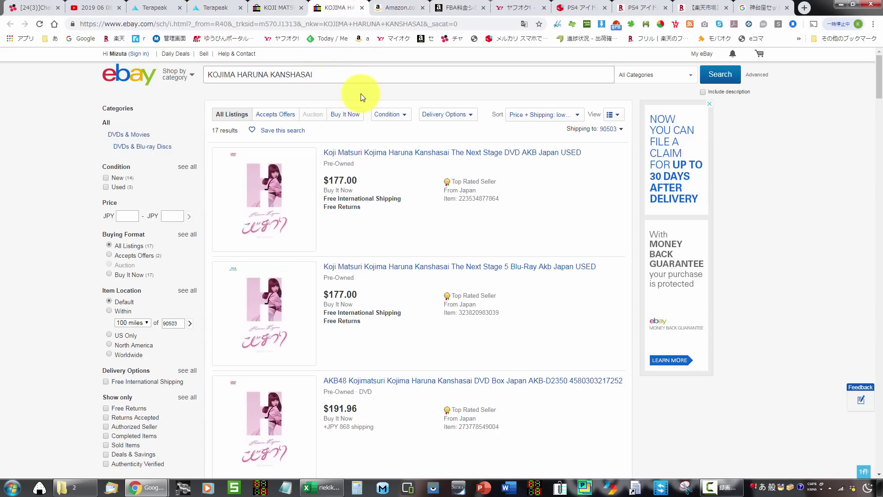
text(Blu-ray)
key(Return)
click(444, 114)
click(463, 133)
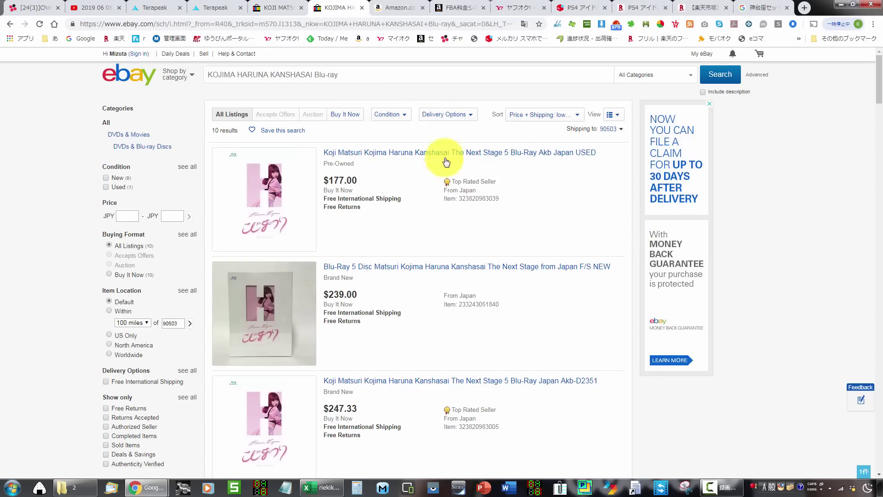
Open Amazon's used and new offers for the こじまつり~小嶋陽菜感謝祭~ Blu-ray and examine the prices and price history.
click(396, 7)
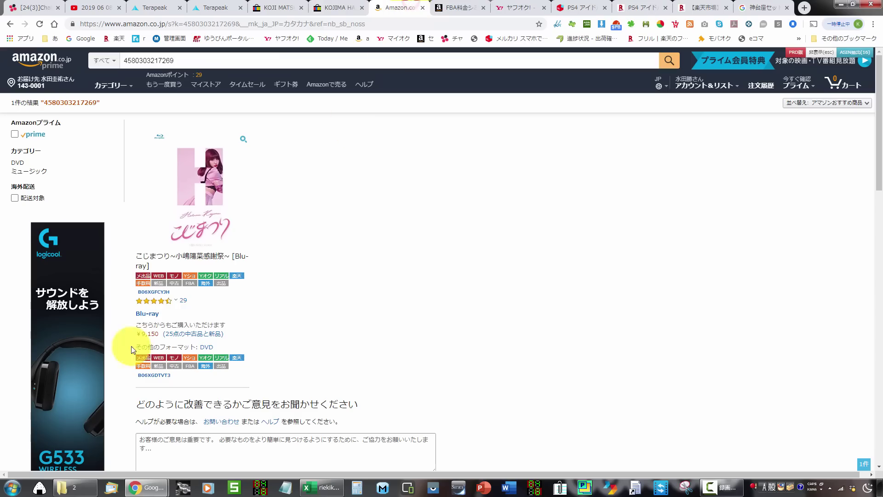
click(187, 338)
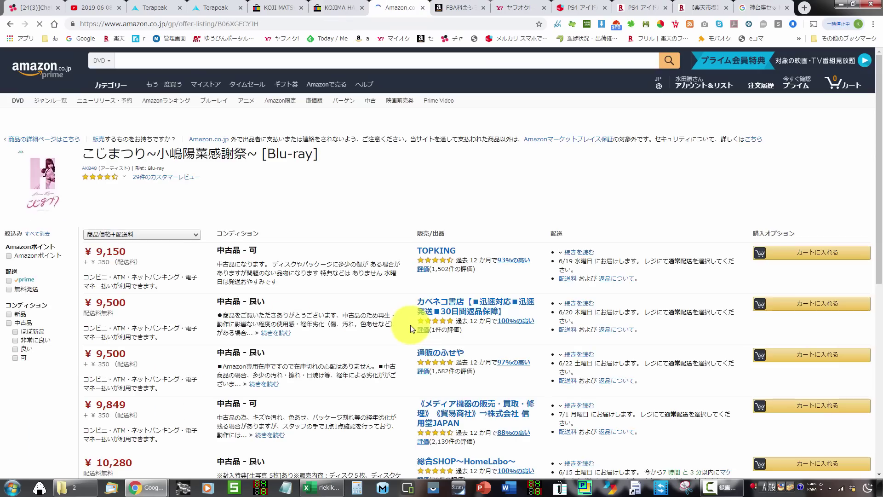
scroll(400, 312, down, 3)
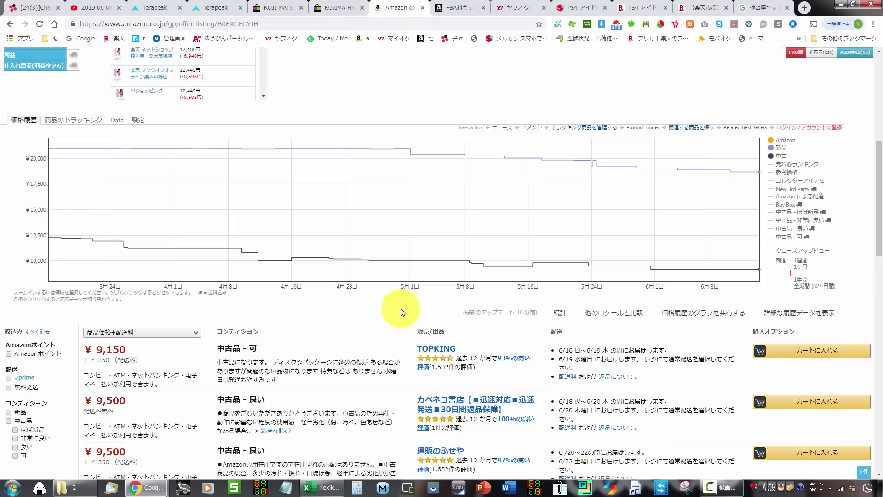
scroll(401, 311, up, 5)
scroll(401, 311, up, 1)
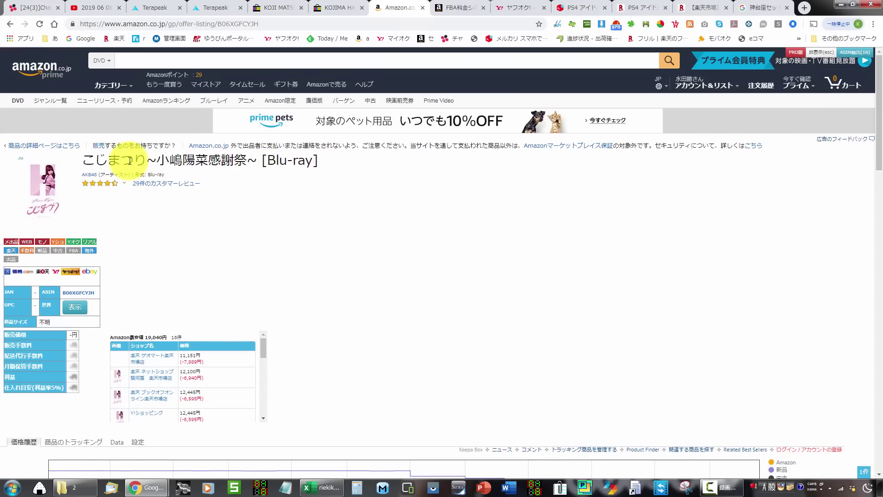
Take the こじまつり Blu-ray title from Amazon and search Yahoo Auctions for it, shortened to こじまつり Blu-ray.
drag(84, 159, 315, 159)
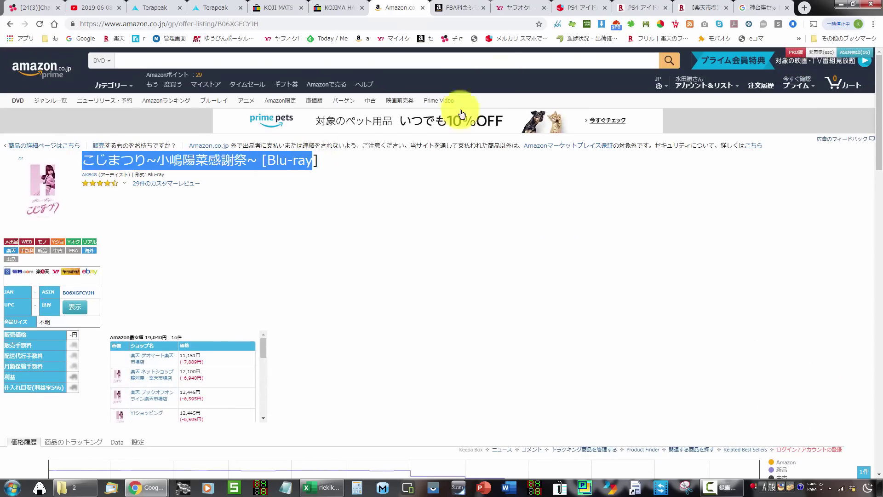
click(511, 8)
click(187, 146)
text(こじまつり~小嶋陽菜感謝祭~ [Blu-ray)
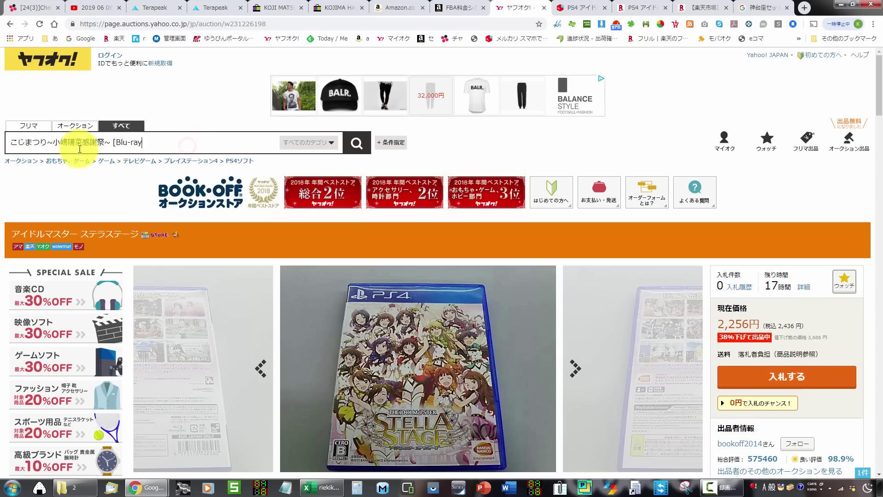
drag(47, 144, 102, 144)
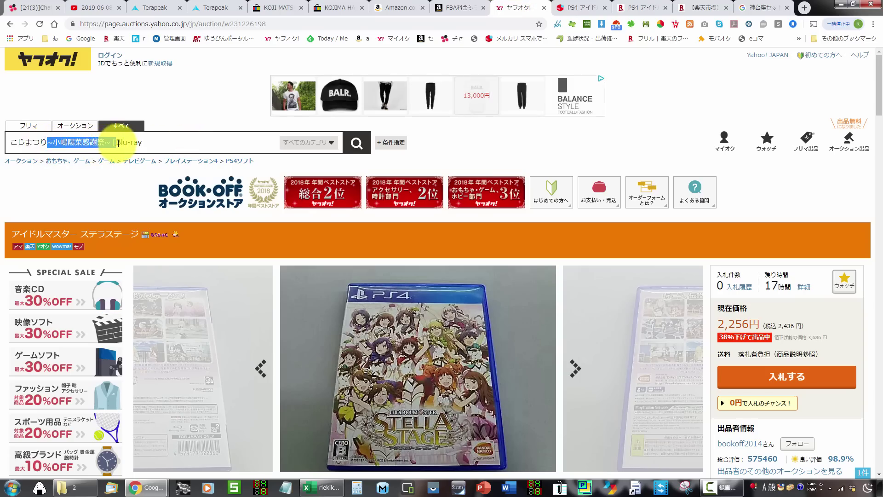
key(Return)
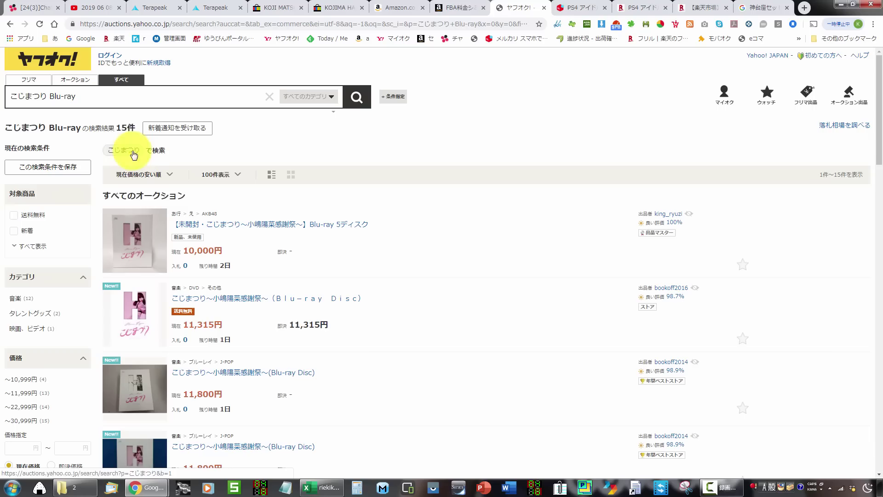
Copy the こじまつり Blu-ray search term and request its past winning-bid prices on Yahoo Auctions.
triple_click(119, 95)
key(ctrl+c)
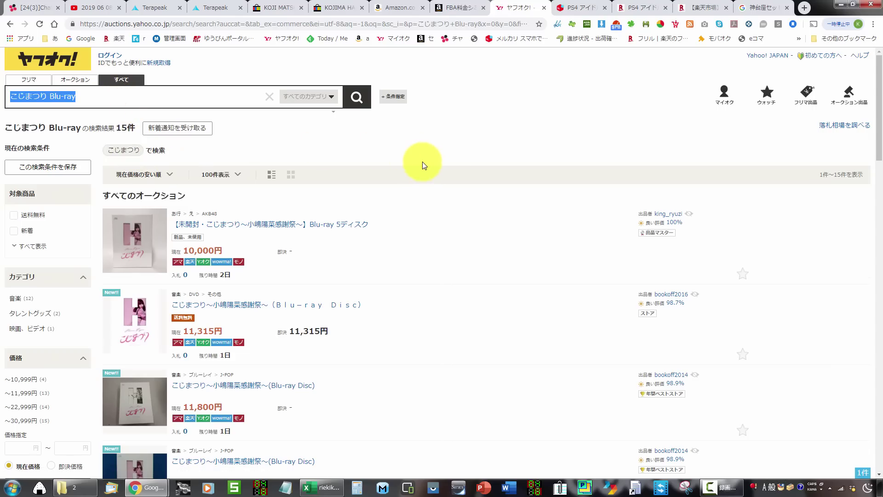
click(845, 125)
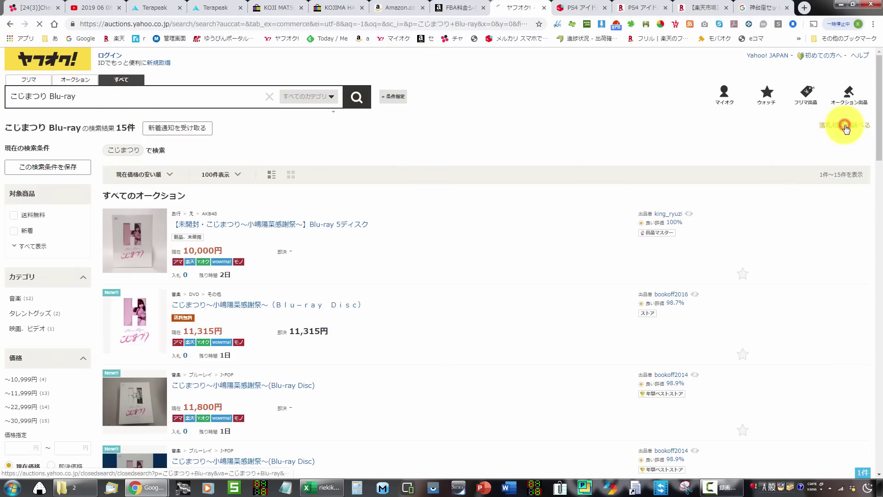
right_click(809, 262)
click(815, 275)
Search Mercari for こじまつり Blu-ray, replacing the PS4 Idolmaster query.
click(582, 8)
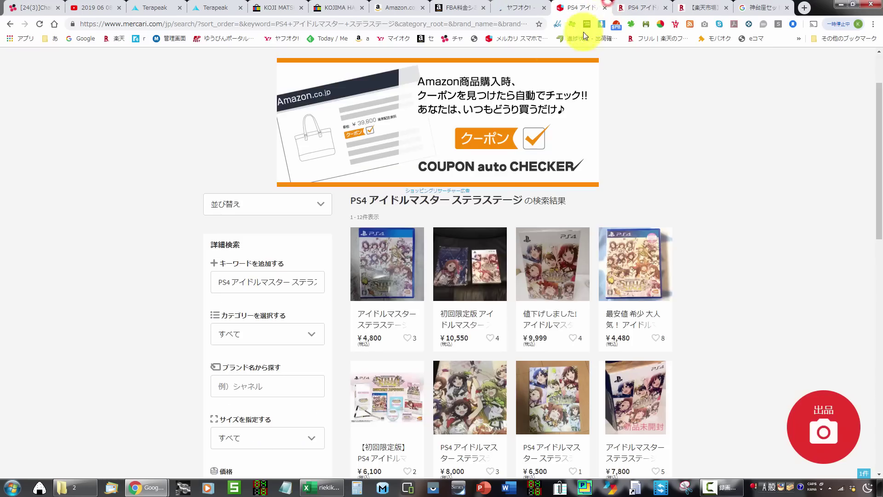
scroll(479, 118, up, 2)
key(ctrl+a)
key(ctrl+v)
click(663, 60)
Restrict the Mercari results to items currently on sale and examine their prices.
scroll(187, 267, down, 10)
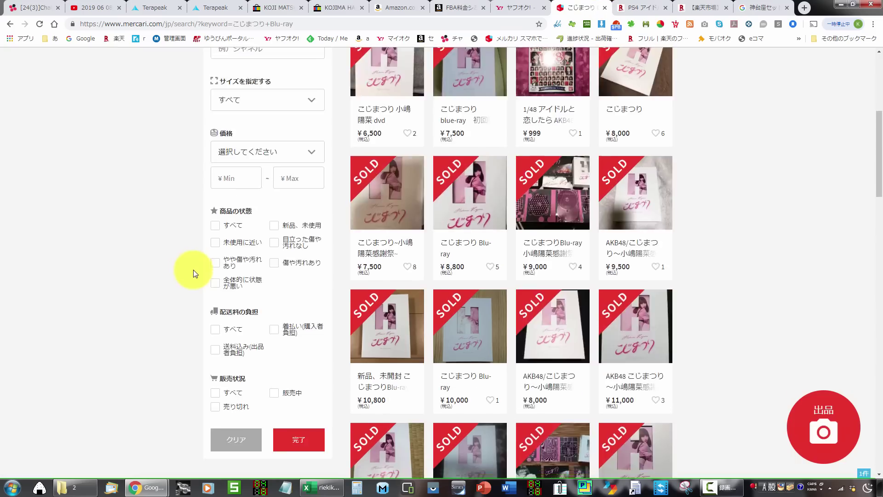
click(277, 213)
click(295, 252)
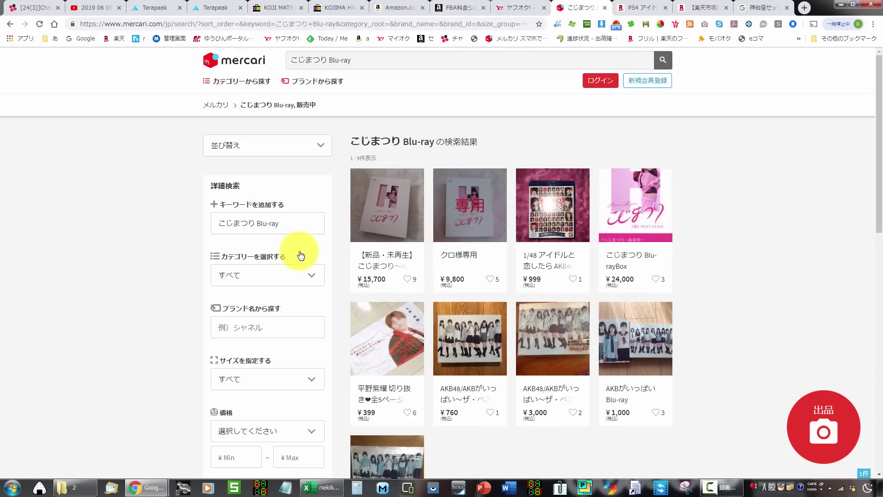
scroll(299, 252, down, 4)
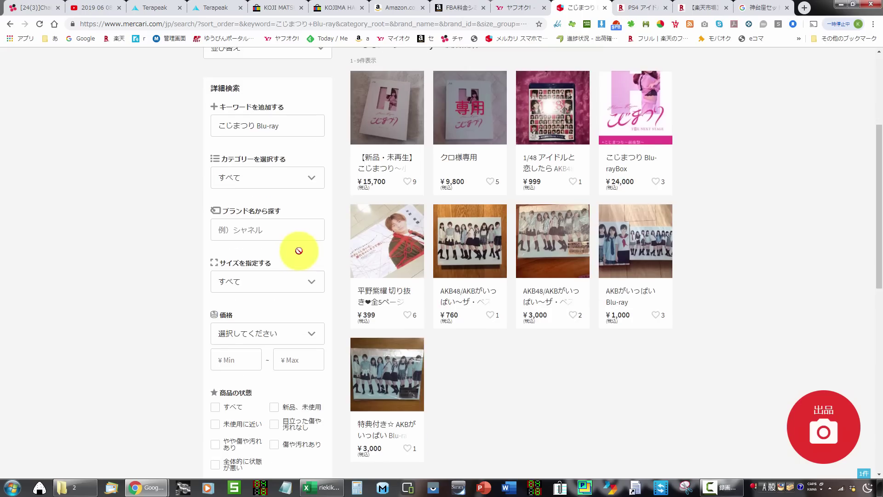
scroll(299, 251, down, 2)
scroll(662, 306, up, 4)
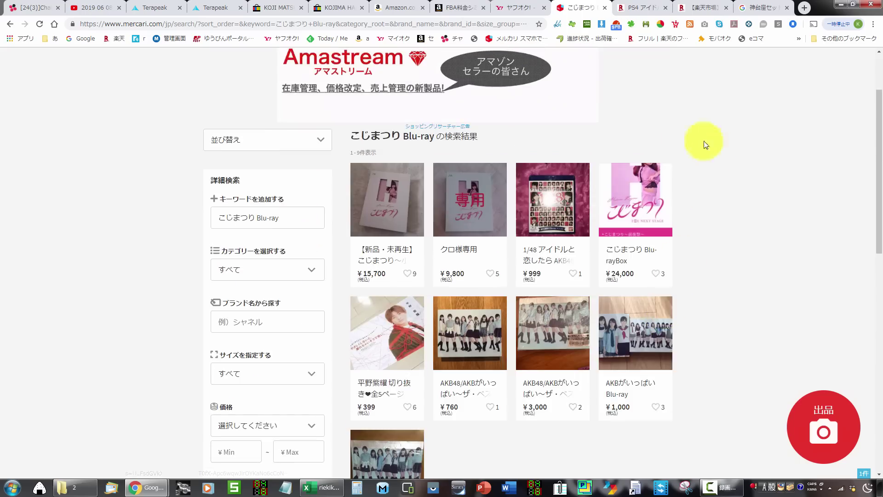
Search Rakuten Rakuma for こじまつり Blu-ray, replacing the PS4 Idolmaster query.
click(635, 4)
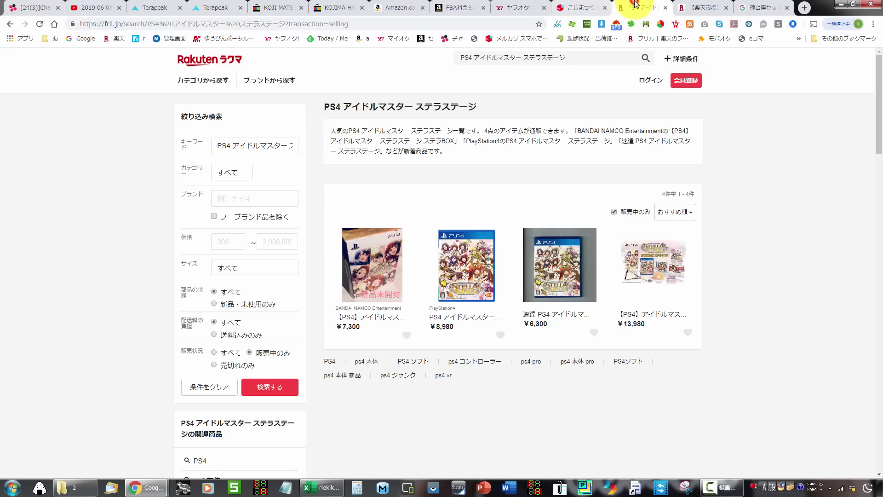
triple_click(538, 57)
key(ctrl+v)
click(646, 57)
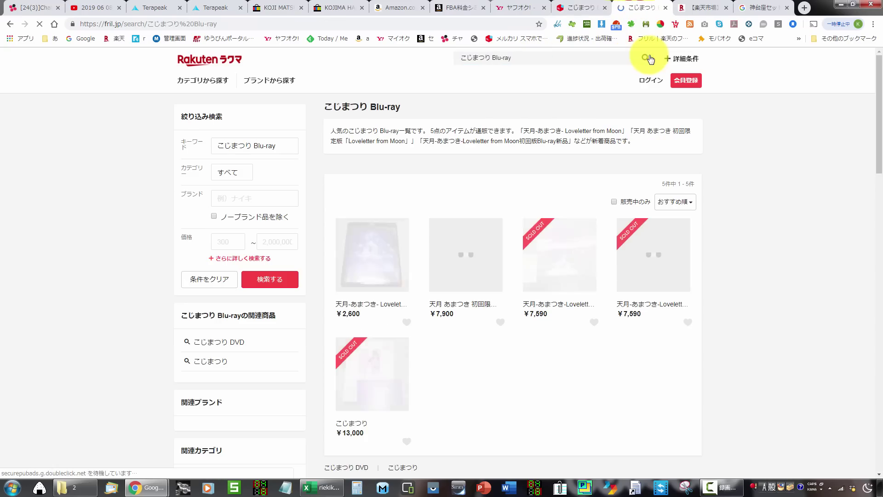
Compare Amazon's offers for the Blu-ray with the ended eBay listing and the current eBay search results.
click(396, 7)
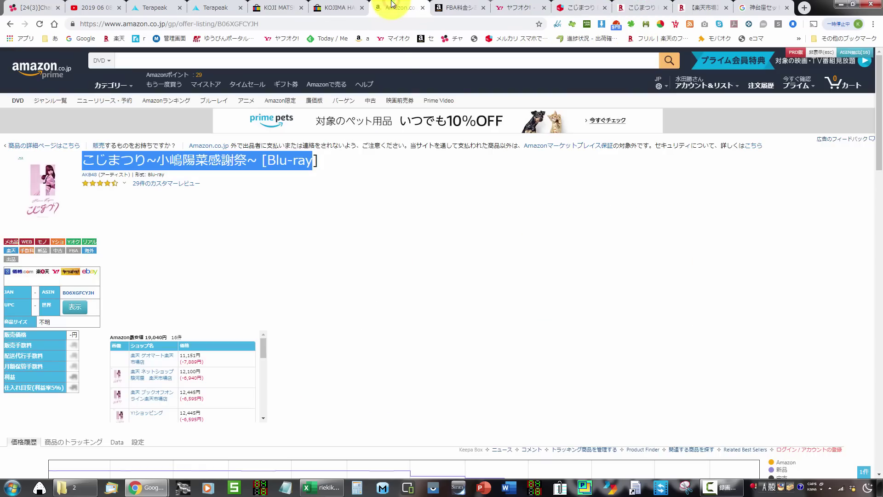
scroll(425, 231, down, 5)
click(271, 8)
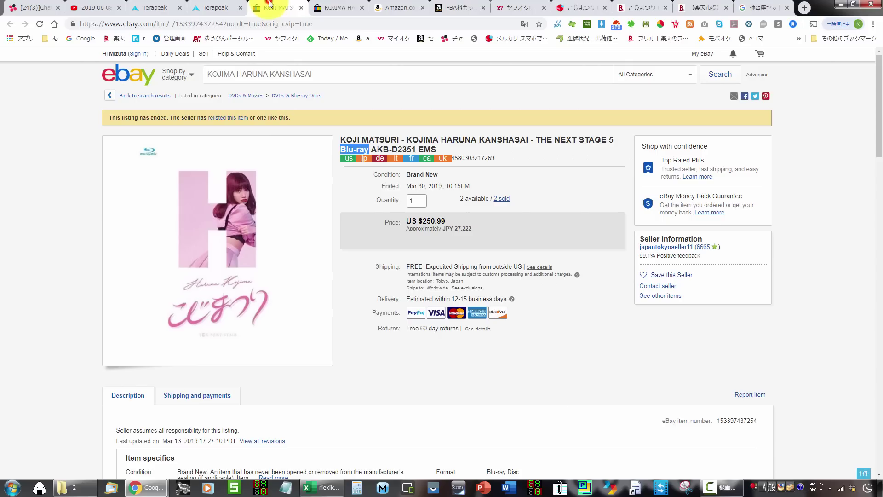
click(318, 5)
scroll(323, 235, down, 1)
scroll(323, 235, up, 5)
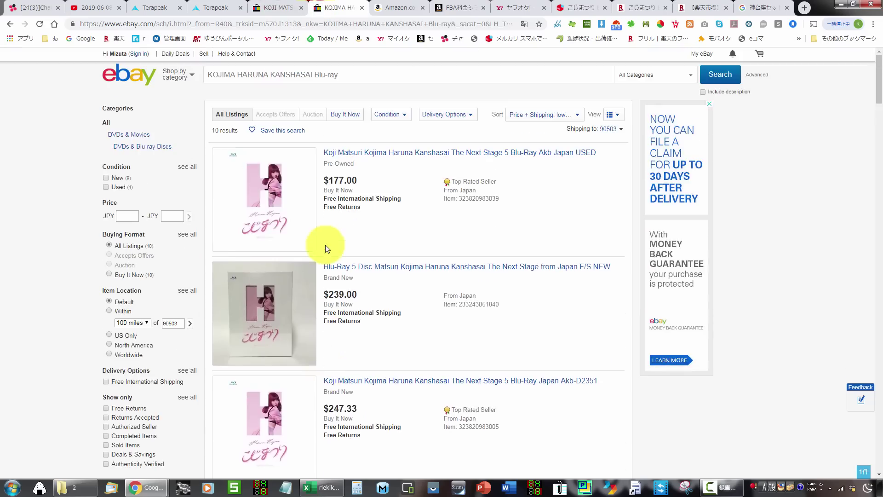
Examine Amazon's price history and used offers, expanding the full condition description of the 通販のふせや offer.
click(403, 7)
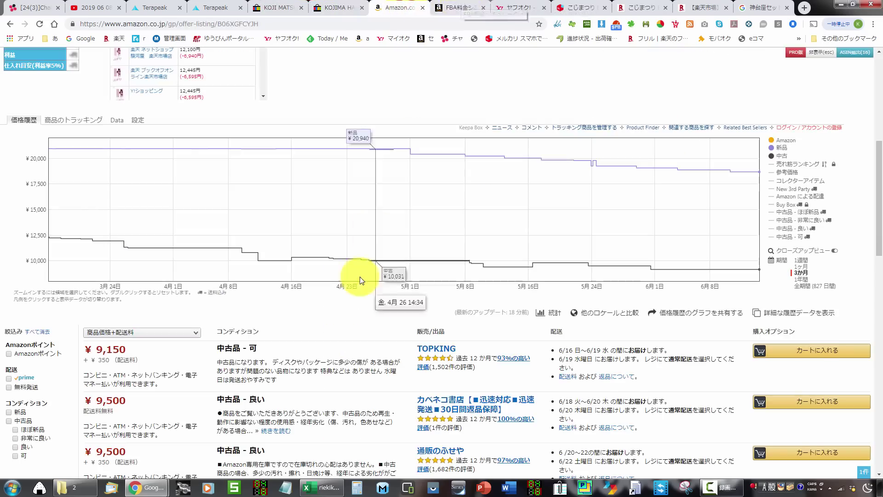
scroll(361, 271, down, 3)
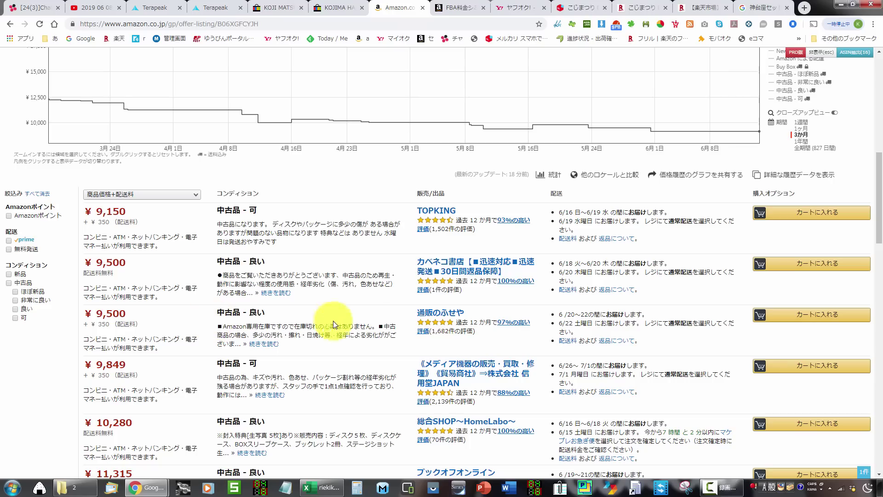
click(273, 342)
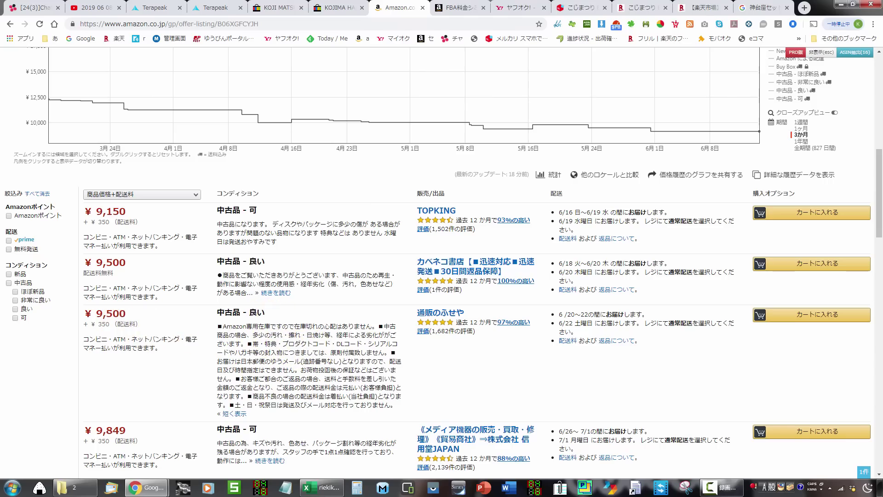
From the Terapeak sales, view the eBay listing for the KOJI MATSURI AKB-D2351 JAPAN Blu-ray and close it again.
click(212, 8)
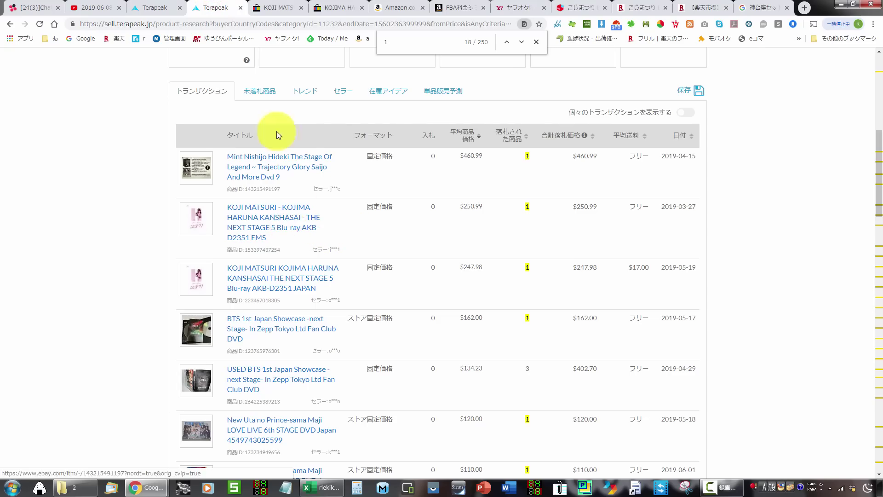
click(267, 6)
click(232, 7)
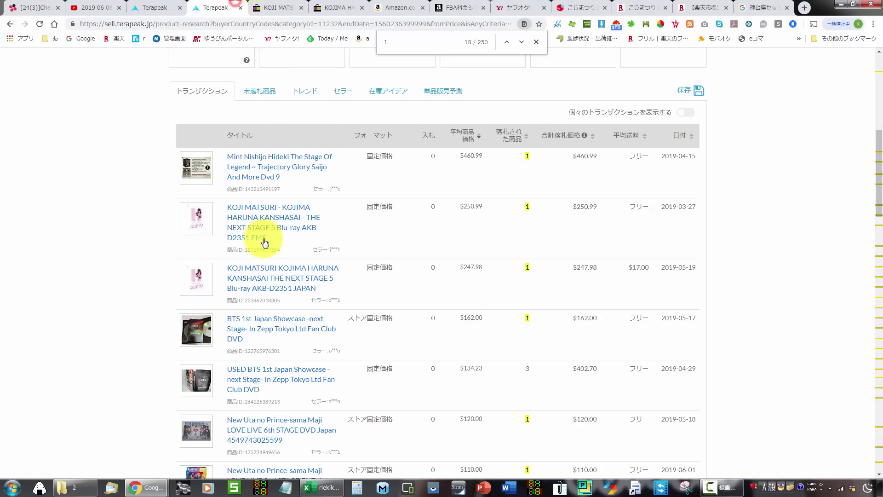
click(252, 6)
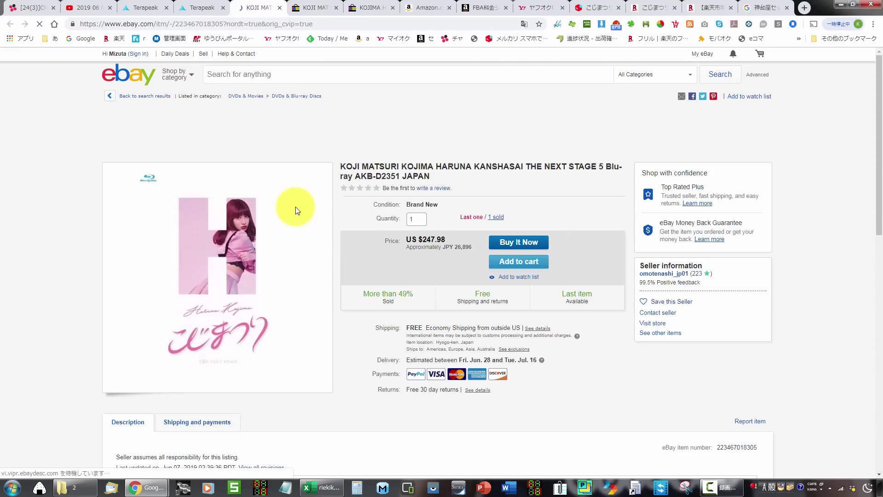
key(ctrl+w)
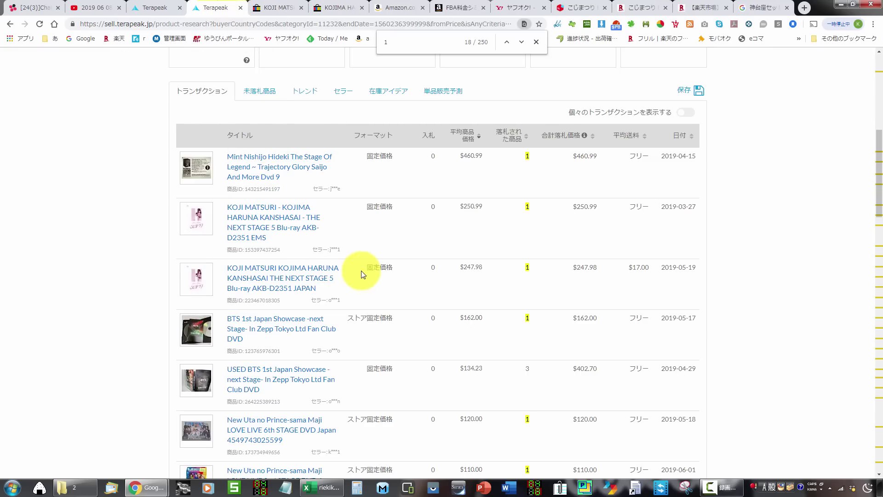
Bring up the こじまつり Blu-ray in Amazon's FBA fee simulator to check its package dimensions and weight.
click(322, 487)
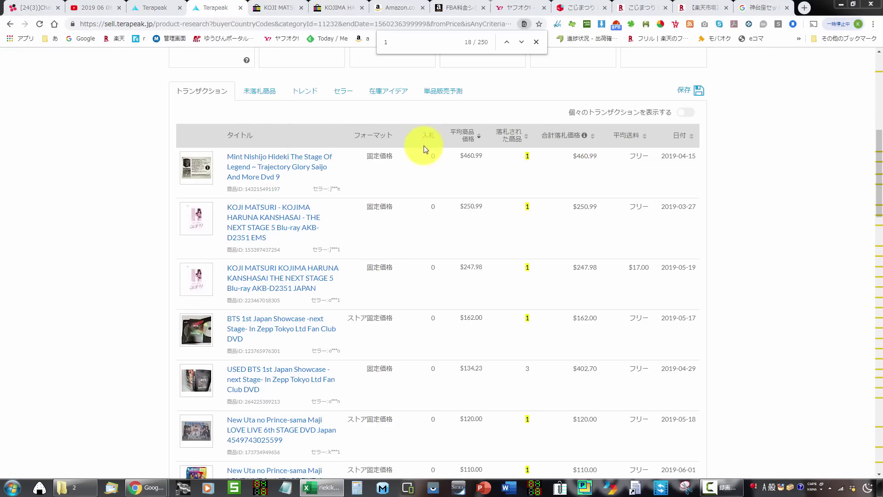
click(344, 6)
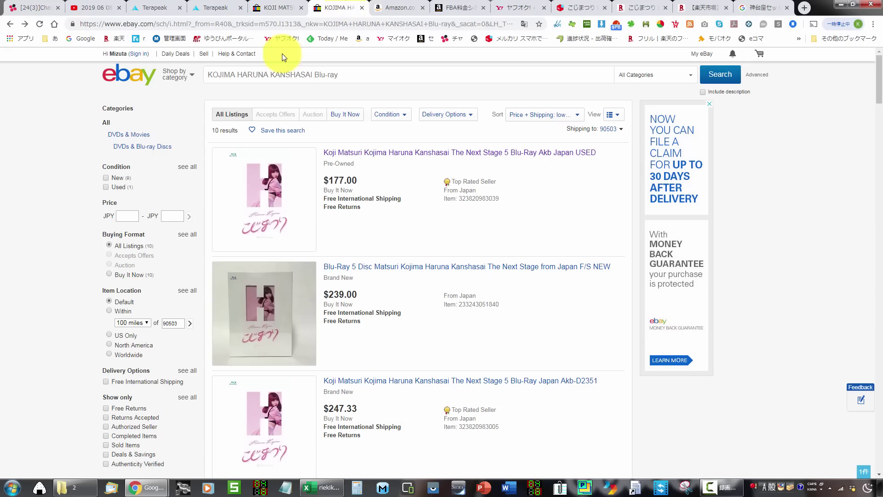
click(453, 5)
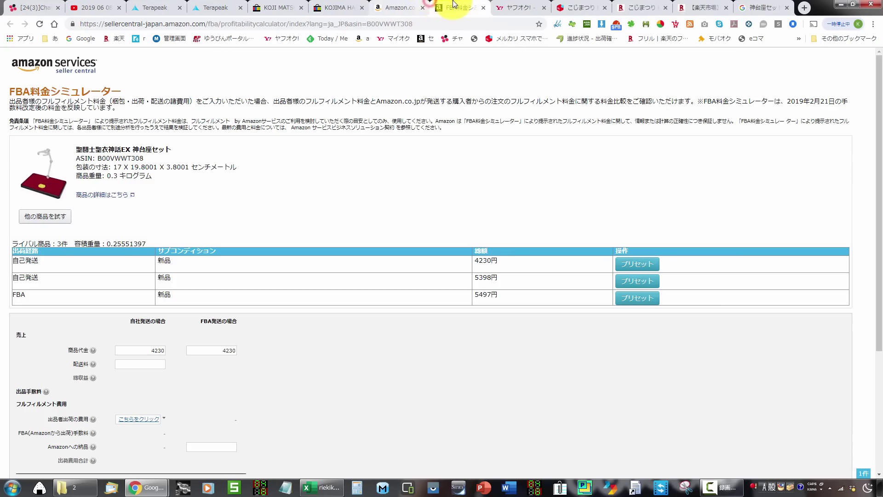
click(402, 7)
scroll(216, 230, up, 8)
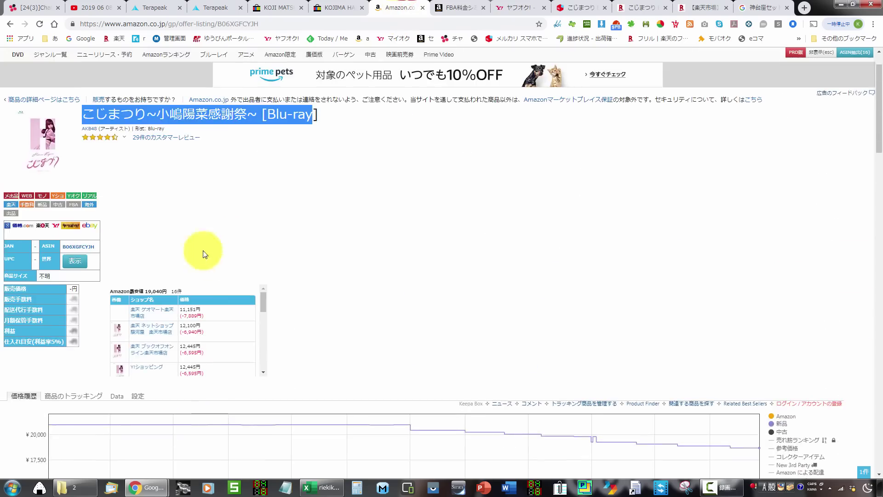
key(ctrl+Tab)
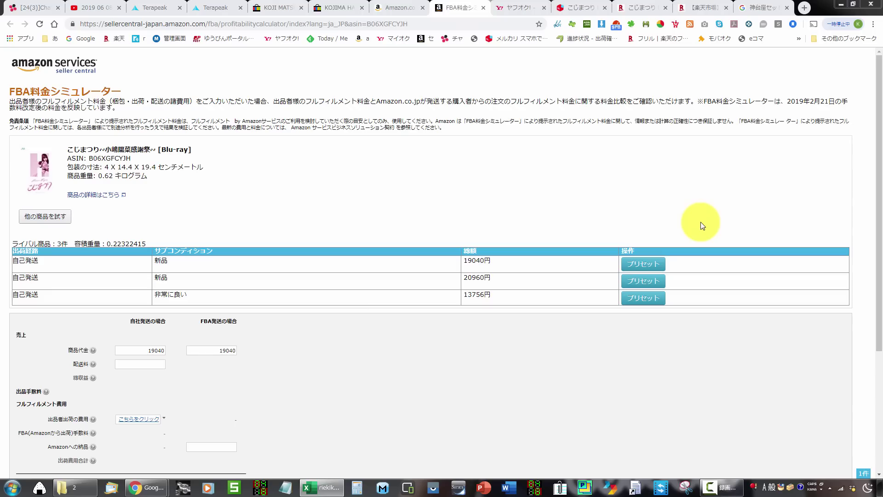
Open the DVDs & Blu-ray Discs category from the ended eBay listing and copy category number 617 from the page address.
click(290, 5)
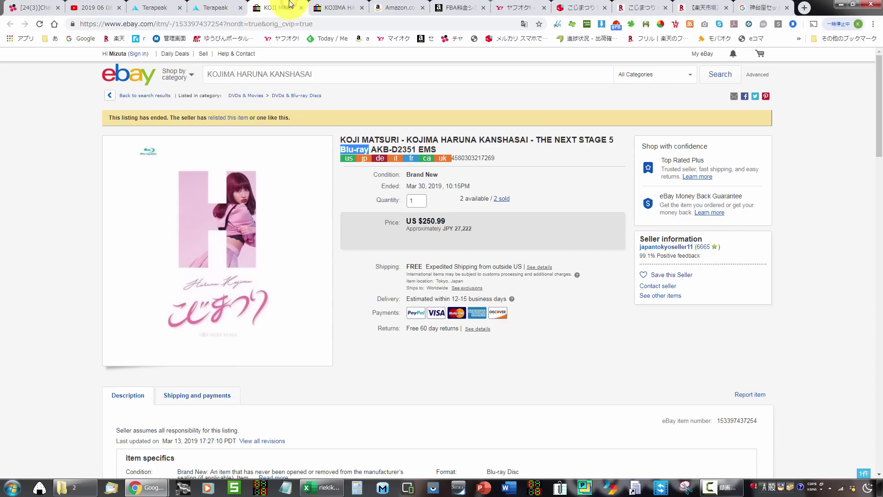
click(285, 97)
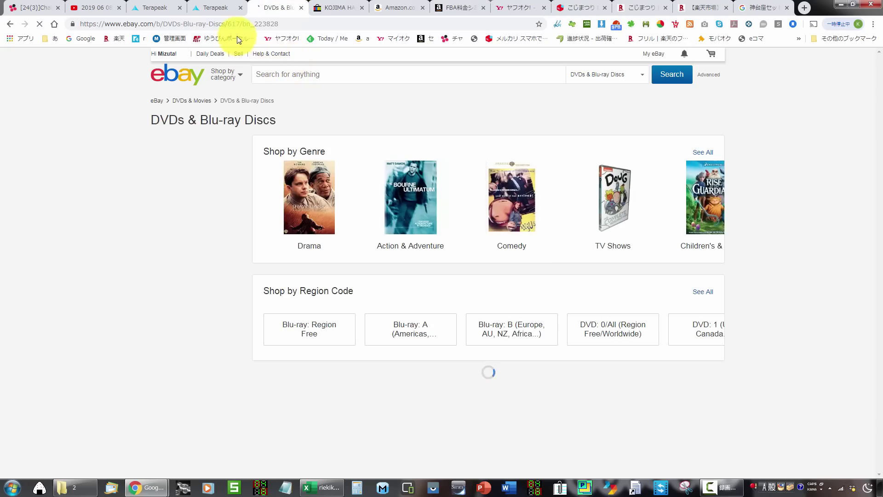
double_click(233, 23)
key(ctrl+c)
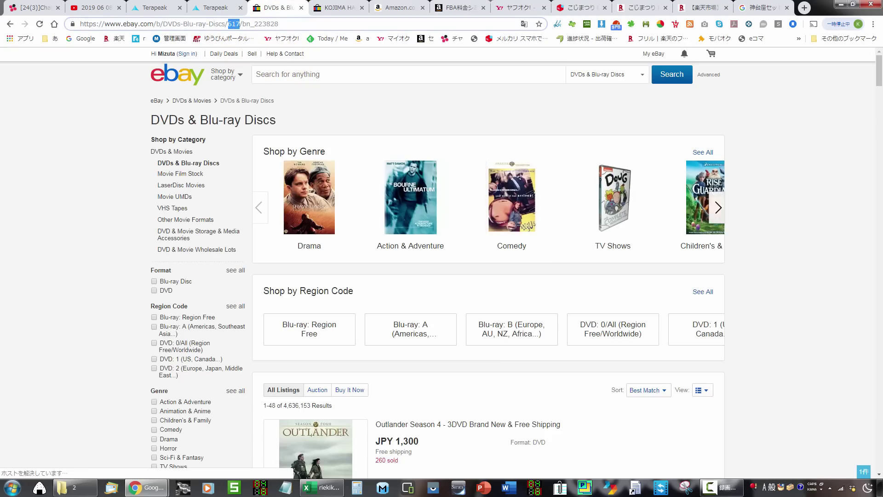
Enter 617 as the category number in the Excel profit calculation sheet and select the Amazon gift card setting.
key(alt+Tab)
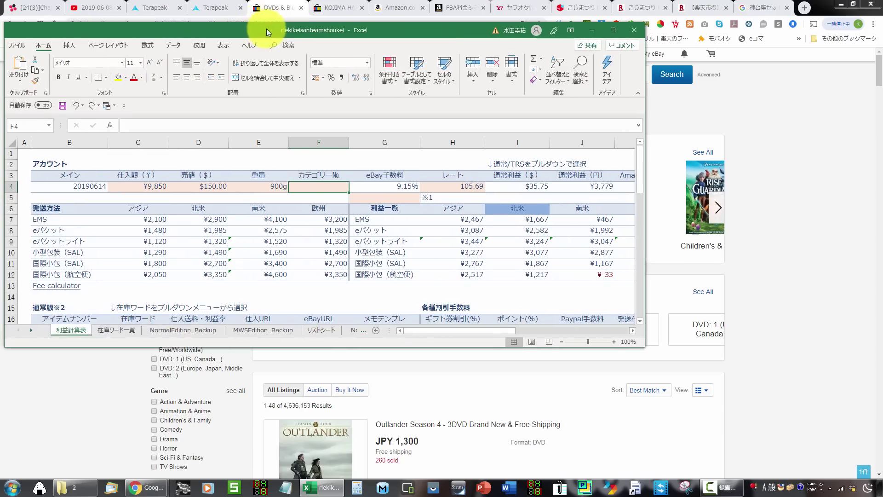
double_click(266, 25)
key(ctrl+v)
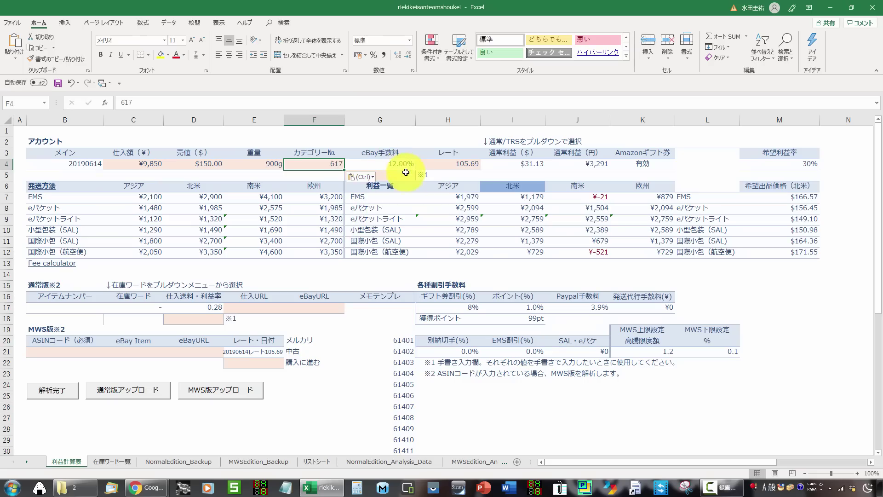
click(644, 164)
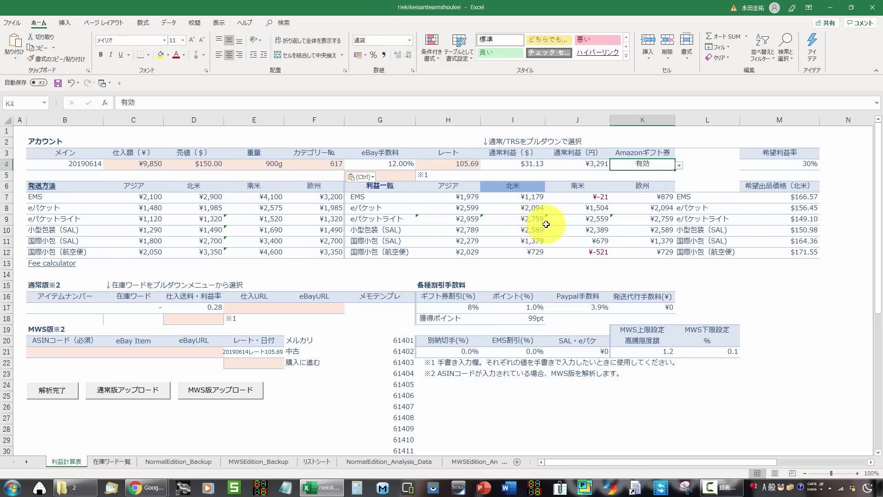
key(alt+Tab)
key(alt+Tab)
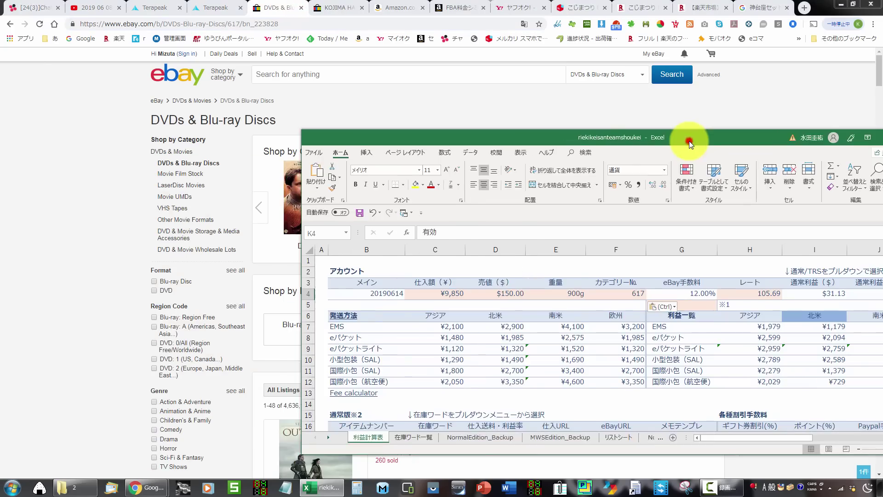
Maximise the Excel profit calculation sheet and set the selling price to $140, then refine it to $139.98.
double_click(682, 141)
click(196, 164)
text(140)
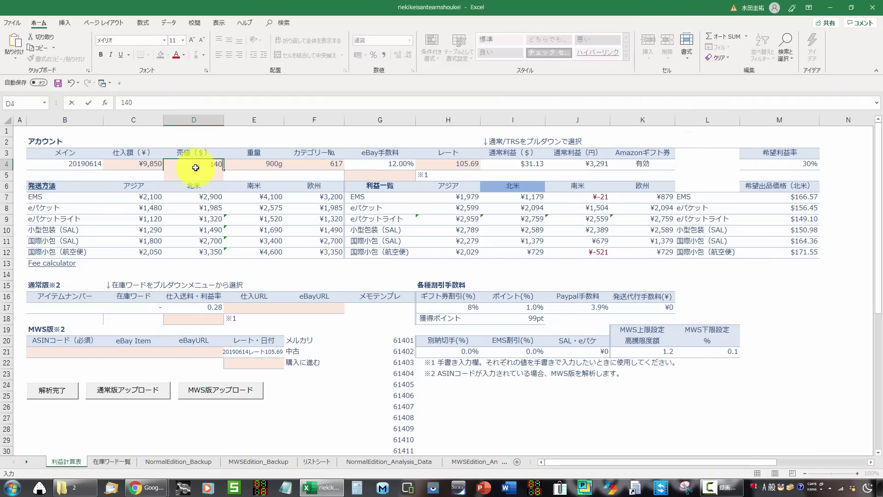
key(Return)
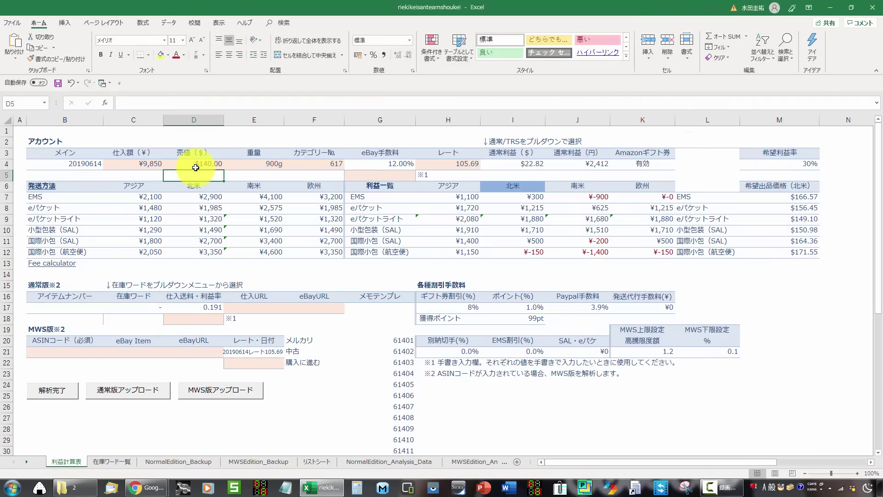
click(196, 167)
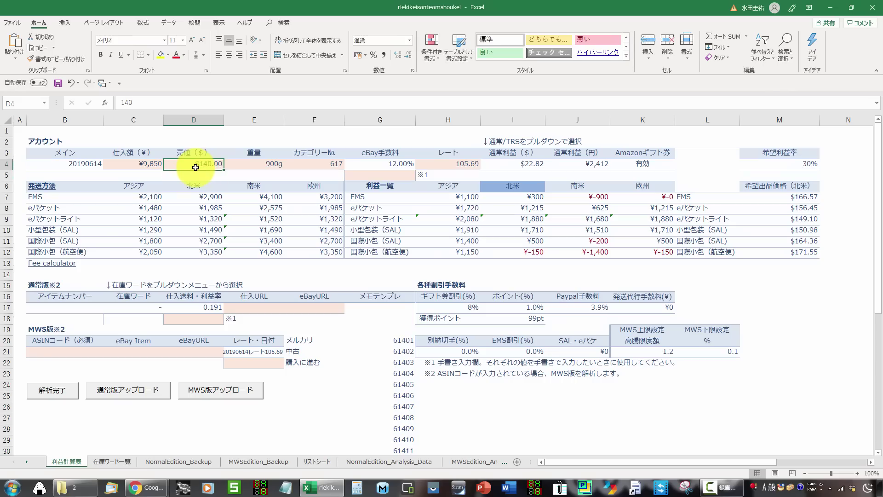
text(1)
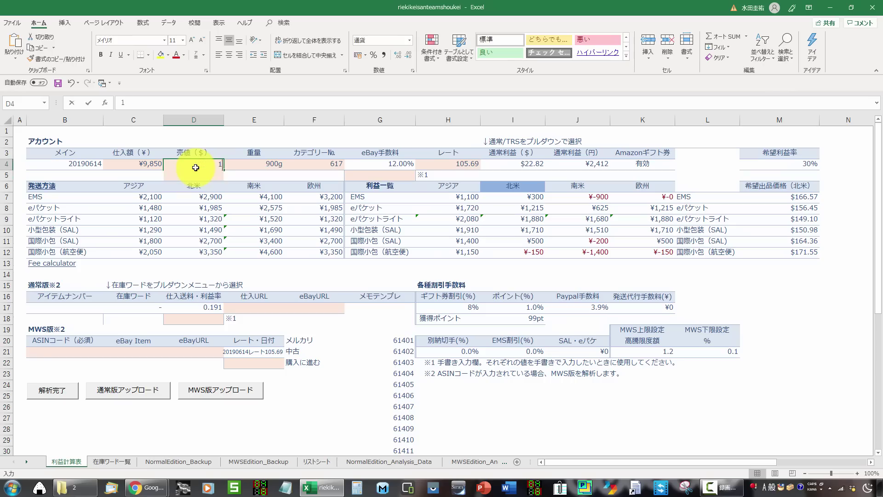
text(39.98)
key(Return)
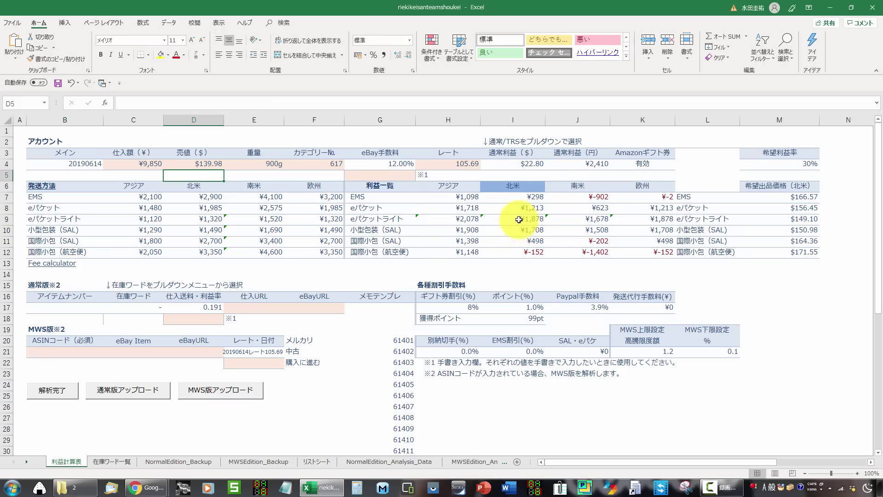
Switch to Chrome and view the eBay search results for KOJIMA HARUNA KANSHASAI Blu-ray to compare the current listing prices.
key(alt+Tab)
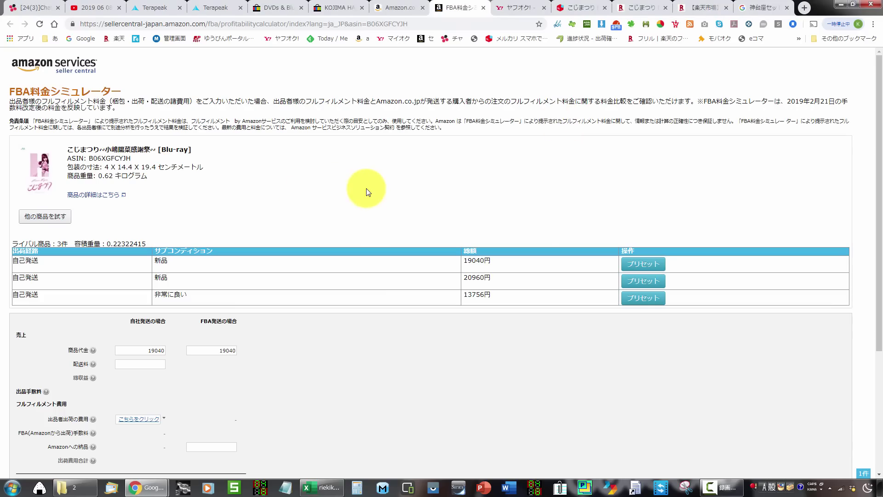
click(375, 5)
key(ctrl+shift+Tab)
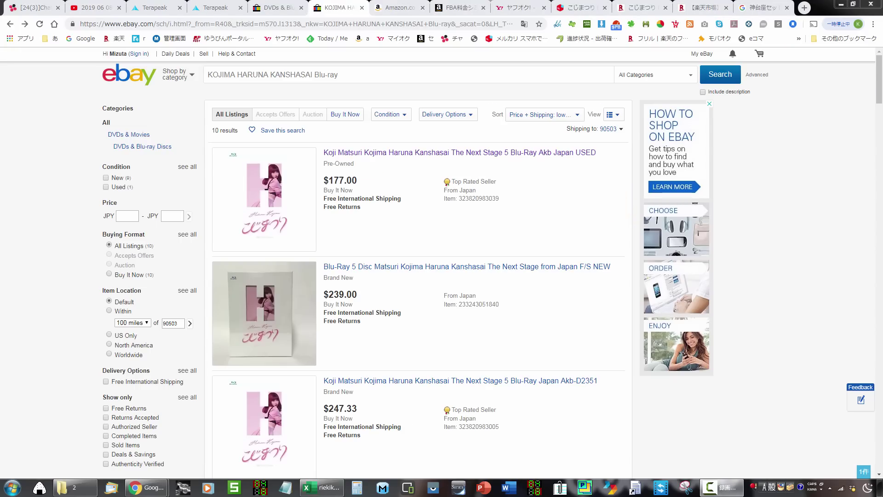
key(alt+Tab)
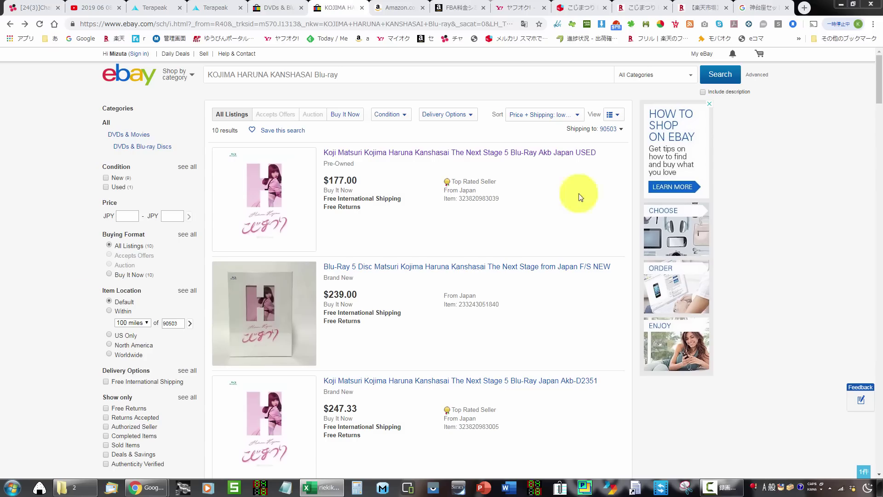
Check the Mercari results for こじまつり Blu-ray and bring up the closed-auction prices for the same search on Yahoo! Auctions.
click(582, 6)
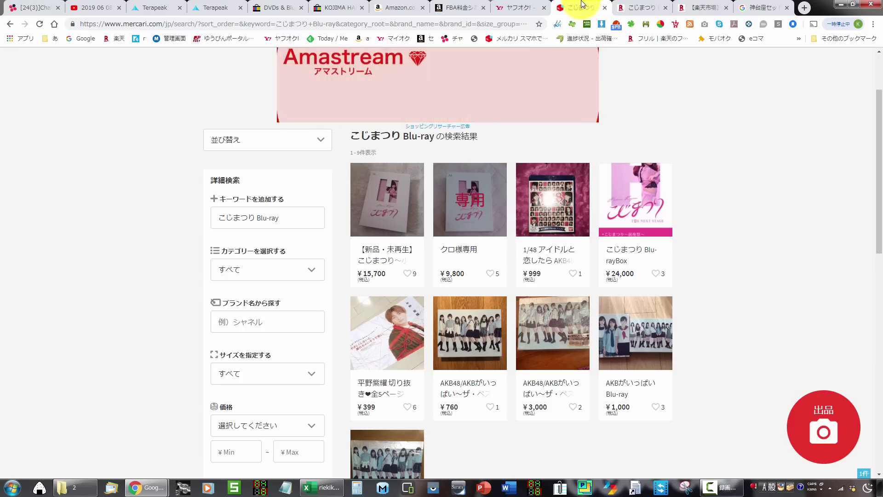
click(524, 6)
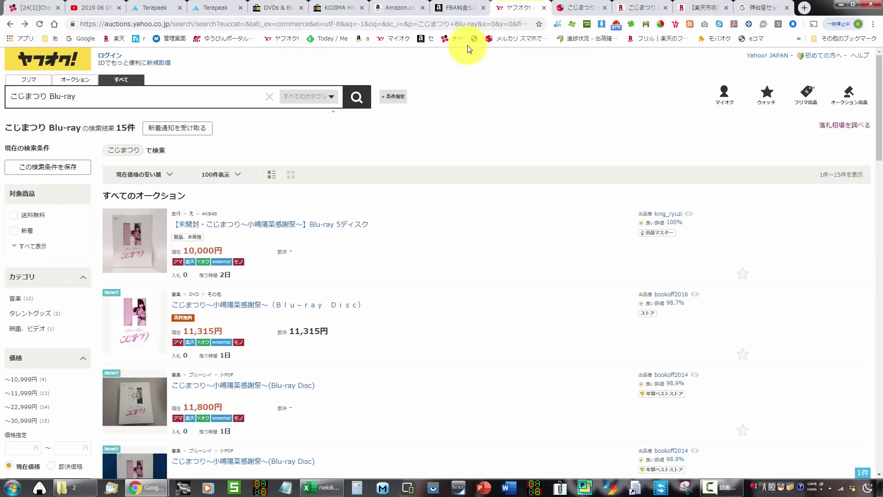
click(831, 126)
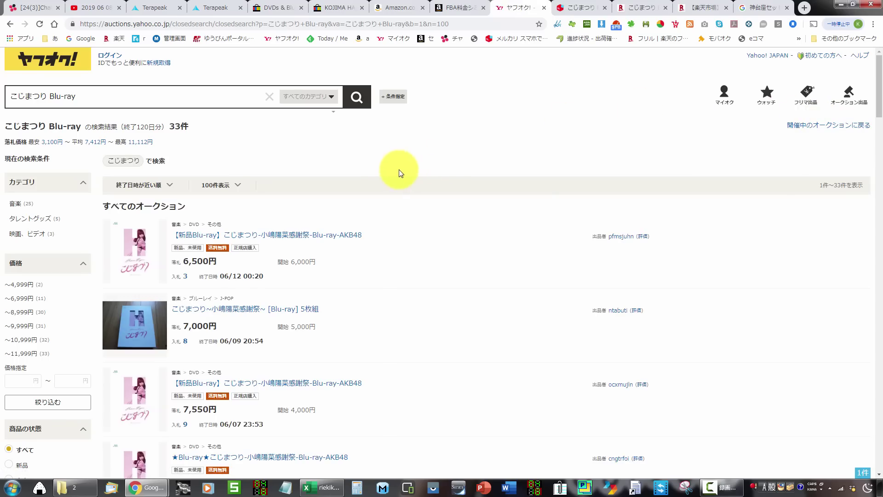
Compare the closing prices of the ended こじまつり Blu-ray auctions with the prices of the current listings.
scroll(399, 173, down, 2)
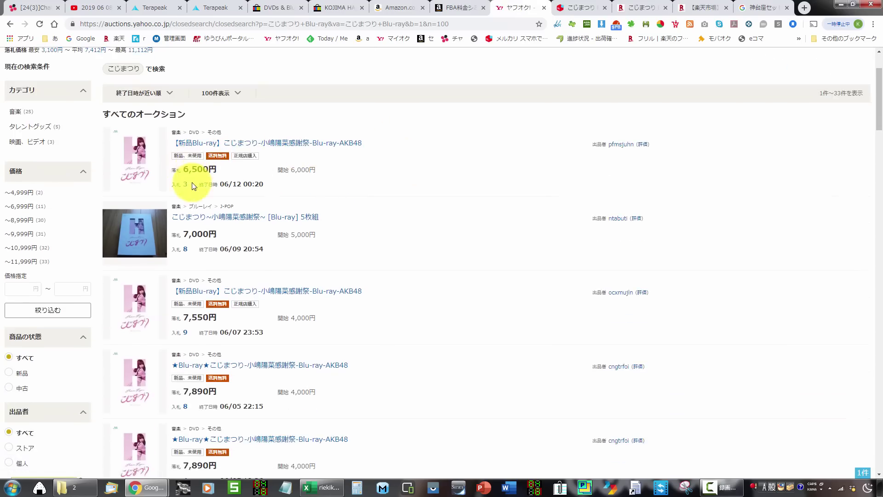
scroll(213, 335, down, 2)
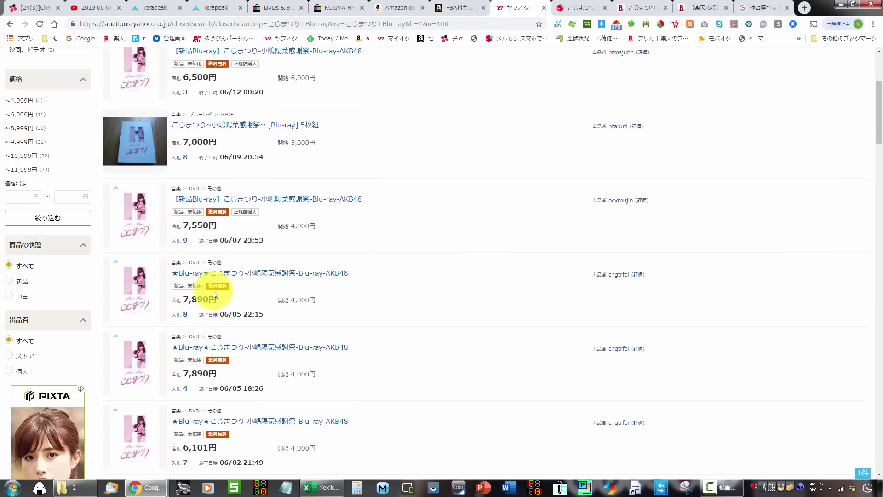
right_click(533, 190)
click(547, 199)
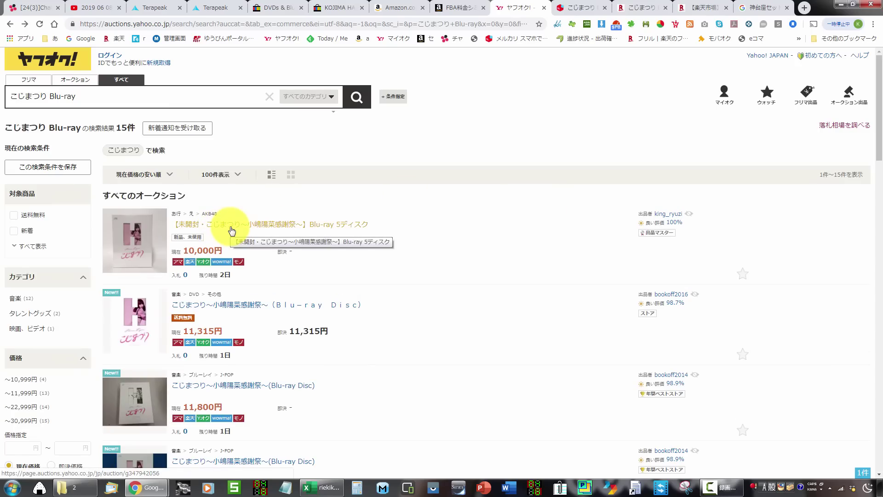
scroll(232, 231, down, 2)
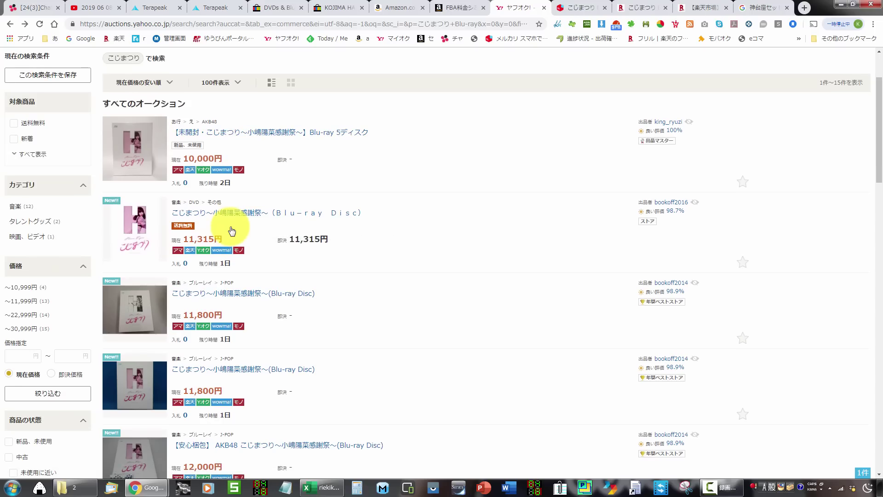
scroll(232, 230, down, 2)
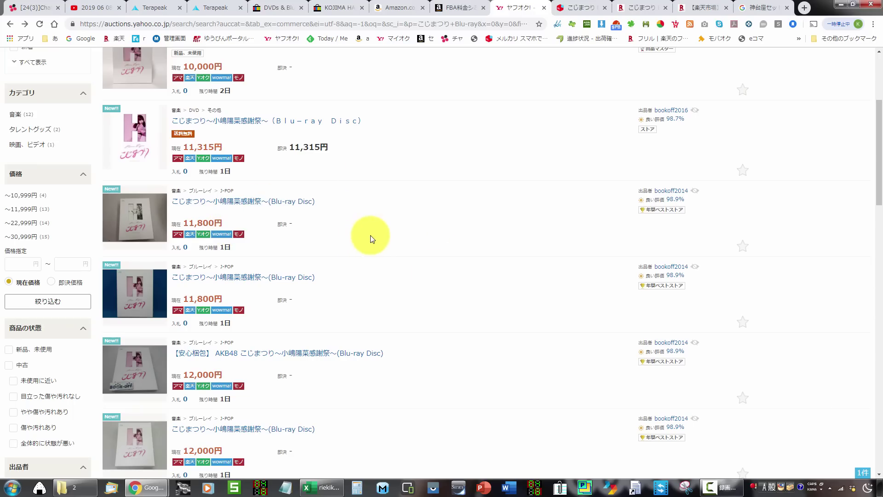
Recheck the winning bids of the ended こじまつり Blu-ray auctions, and return to the current listings.
right_click(392, 191)
click(416, 208)
scroll(417, 209, down, 2)
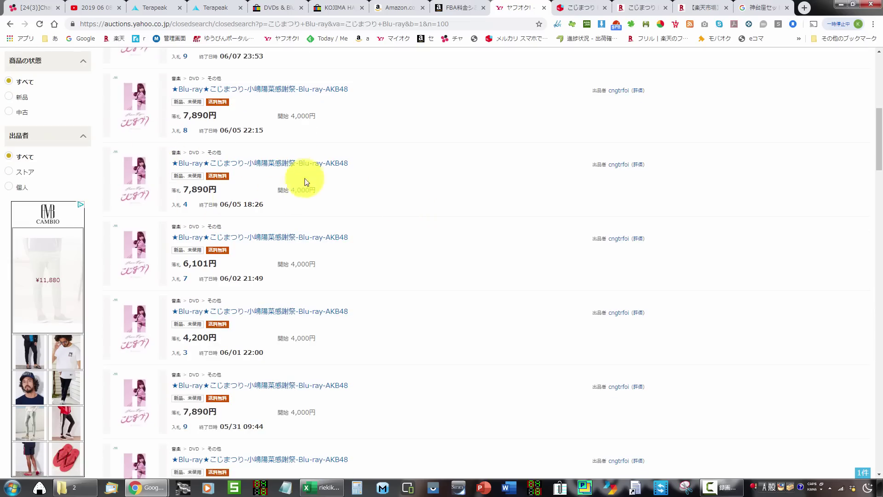
right_click(423, 167)
click(440, 175)
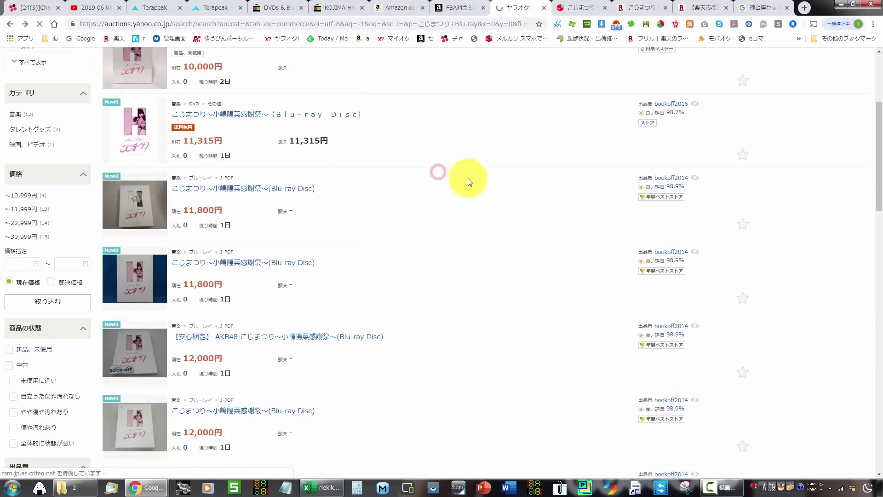
Examine the price of the unopened こじまつり five-disc Blu-ray auction and open its item page.
scroll(394, 345, up, 4)
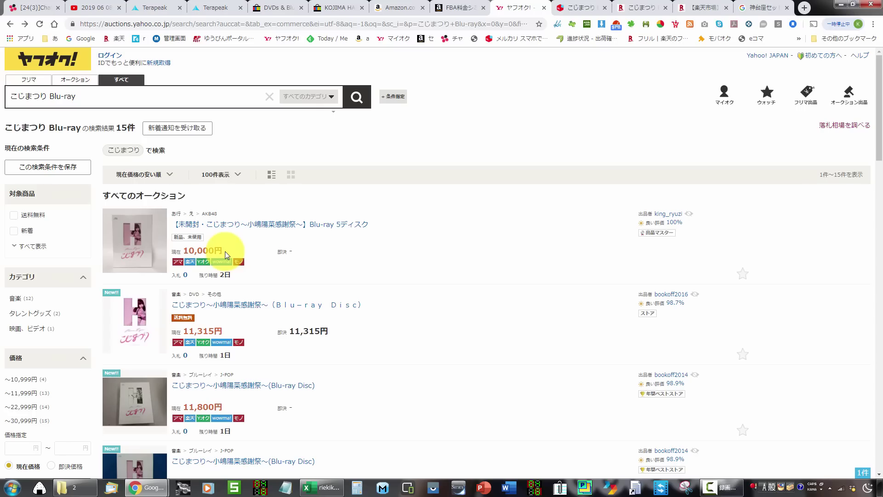
drag(225, 251, 183, 253)
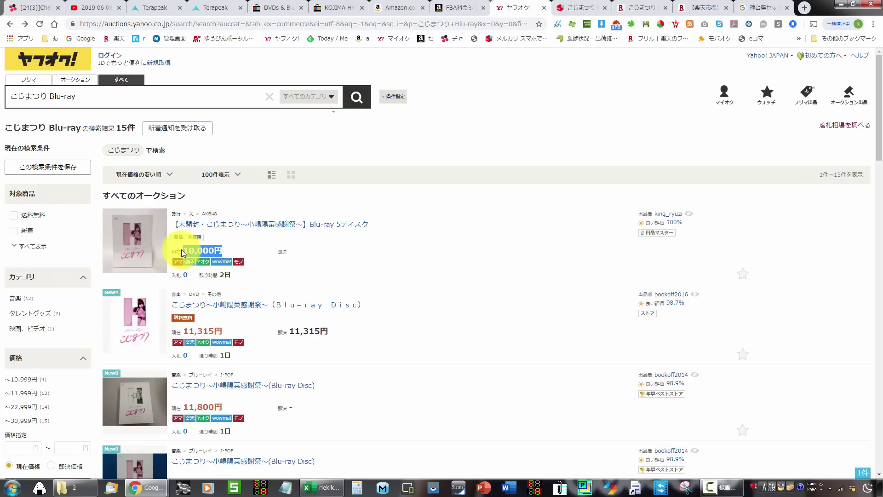
click(381, 254)
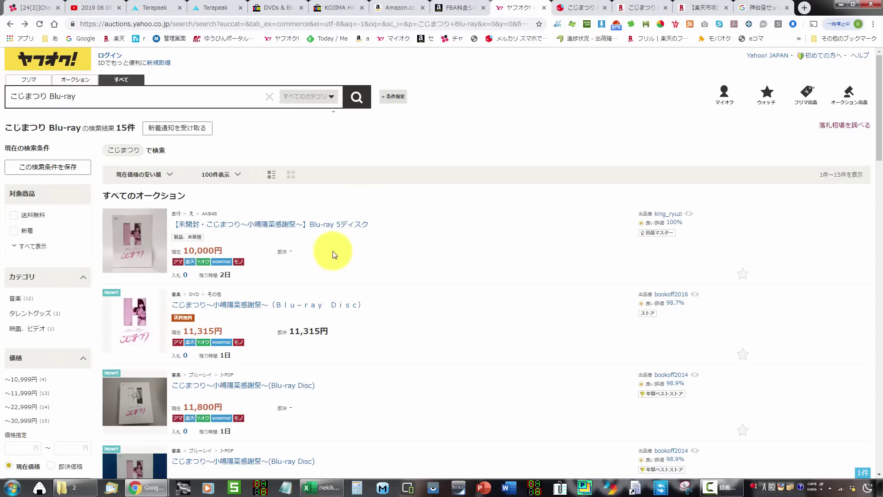
click(294, 224)
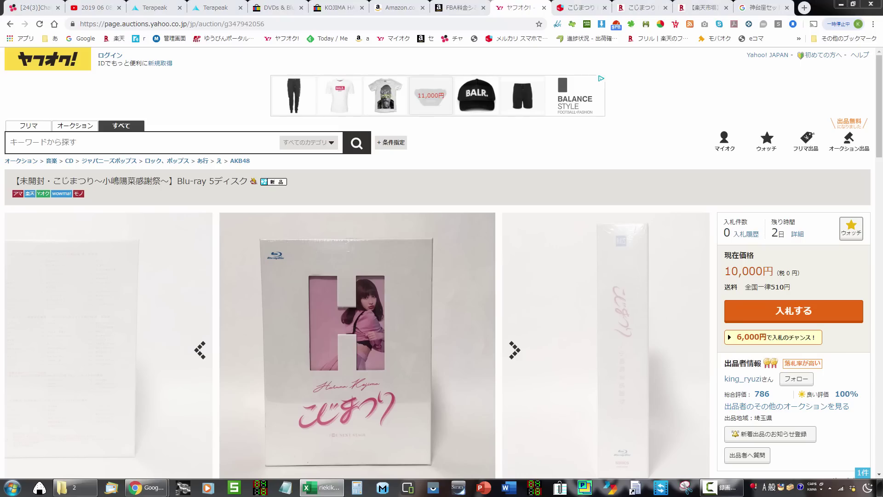
Compare the eBay asking prices for the Blu-ray with its sold prices in the Terapeak transactions.
click(346, 4)
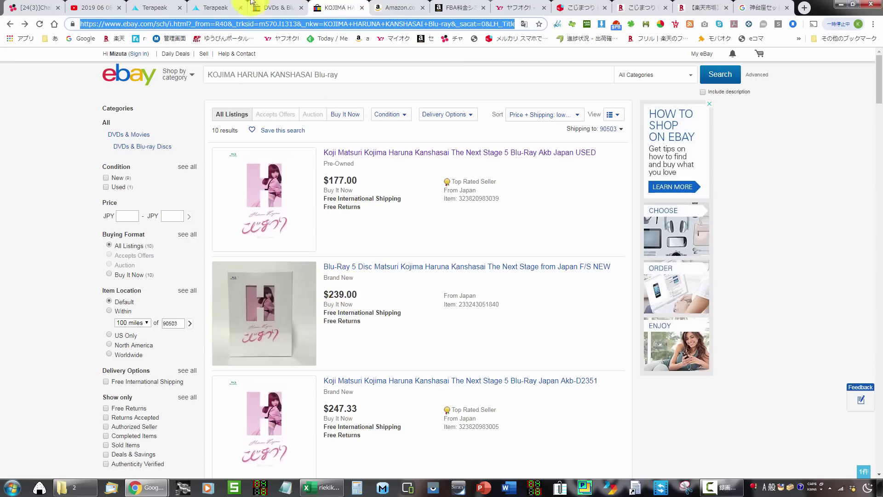
click(212, 8)
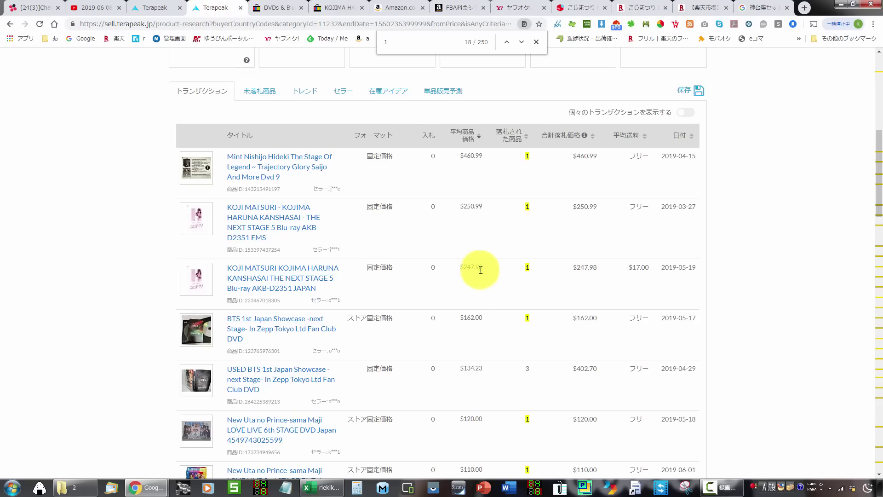
scroll(458, 271, down, 2)
scroll(372, 258, up, 2)
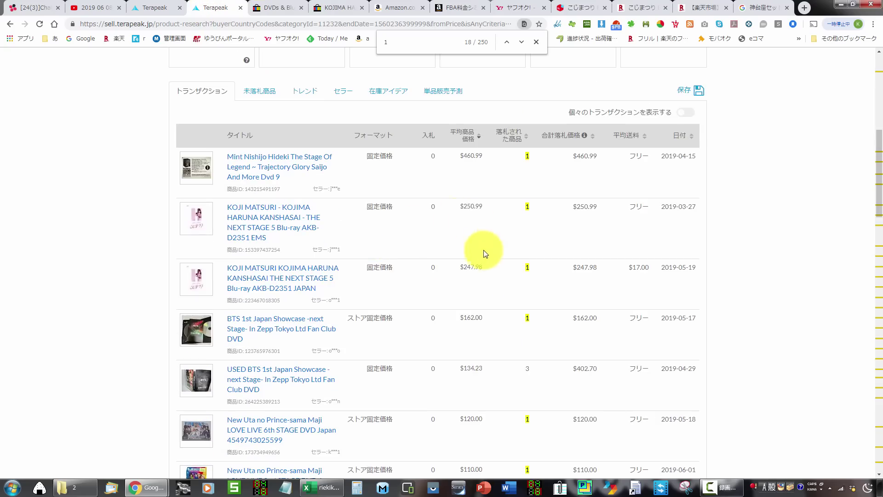
click(340, 8)
click(110, 112)
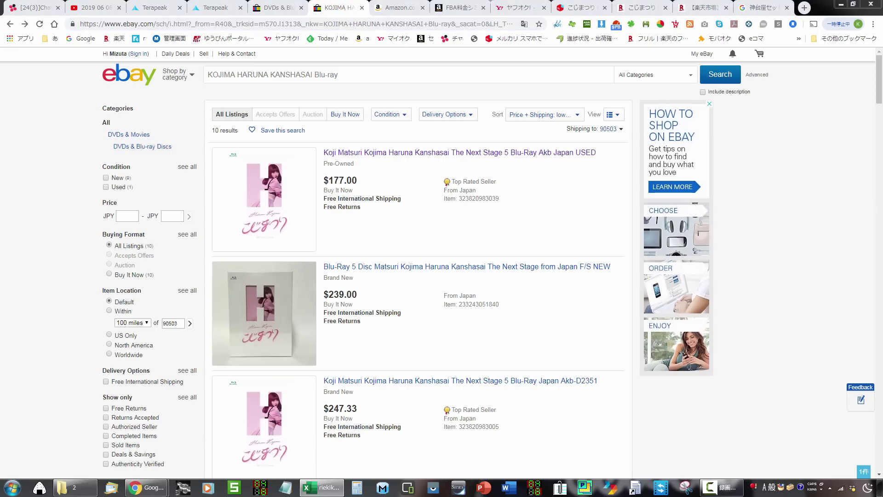
Review the Blu-ray's FBA fee simulator page, its eBay search results and eBay's DVDs & Blu-ray Discs category page.
click(460, 7)
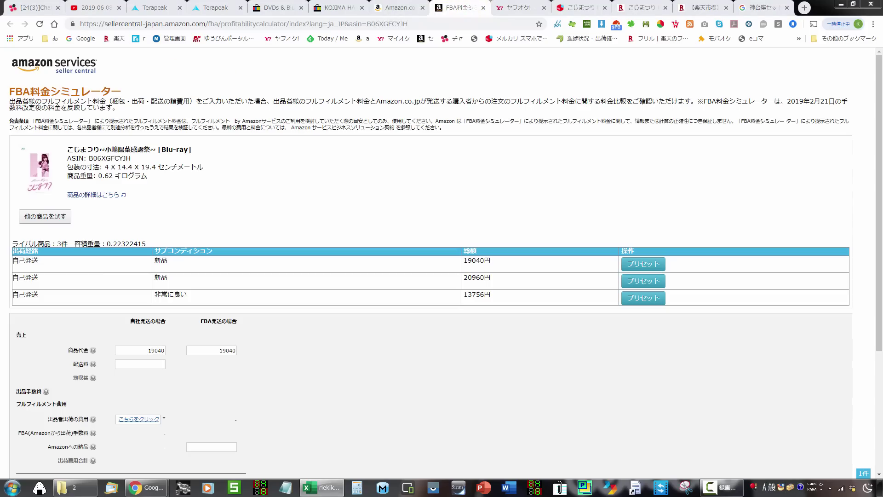
click(335, 8)
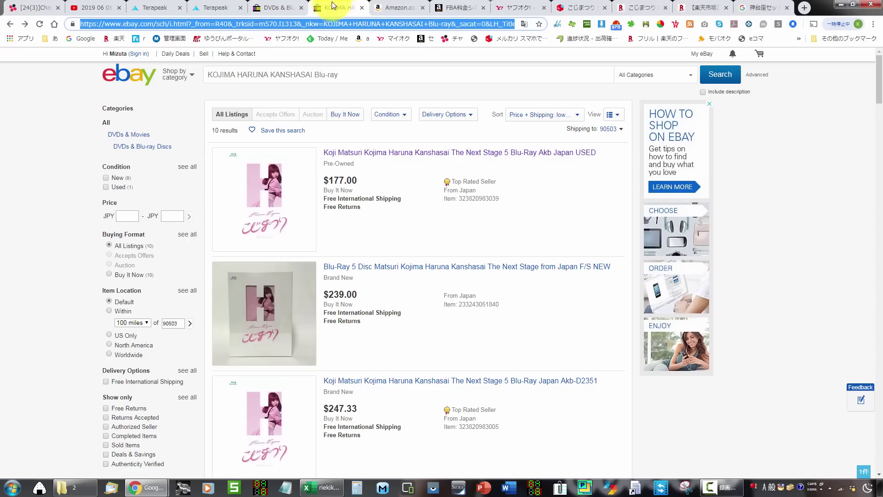
click(288, 8)
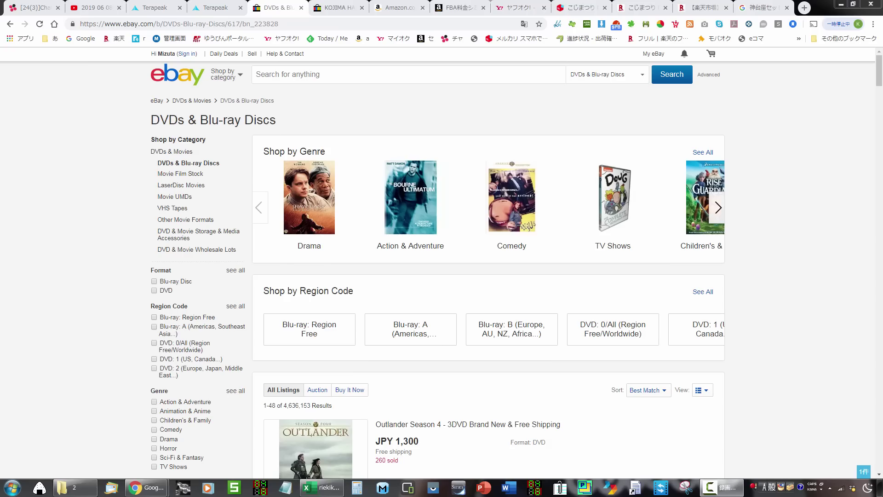
Switch to the riekikeisanteamshoukei workbook in Excel and inspect the profit rate and the North America small packet (SAL) shipping cost.
key(alt+Tab)
double_click(366, 84)
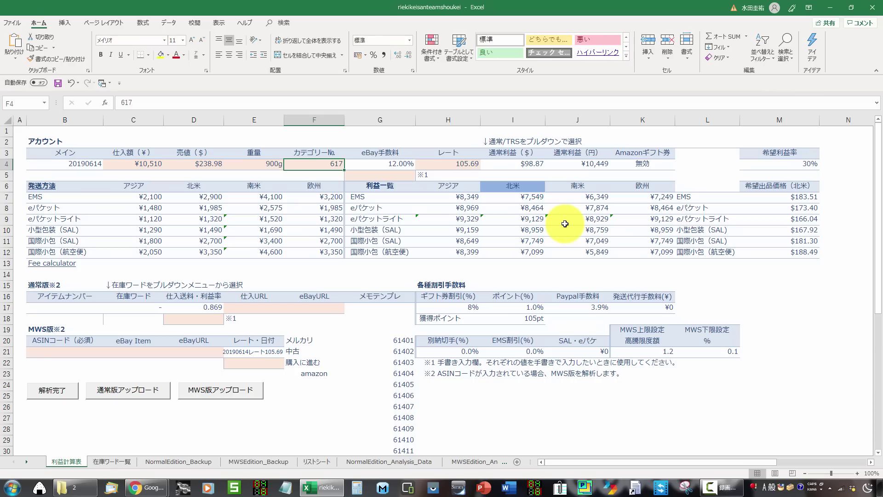
click(189, 307)
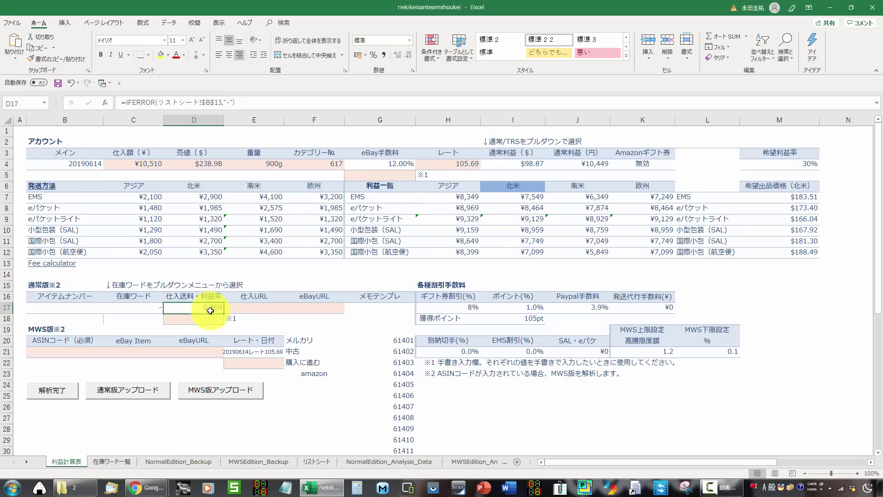
click(212, 230)
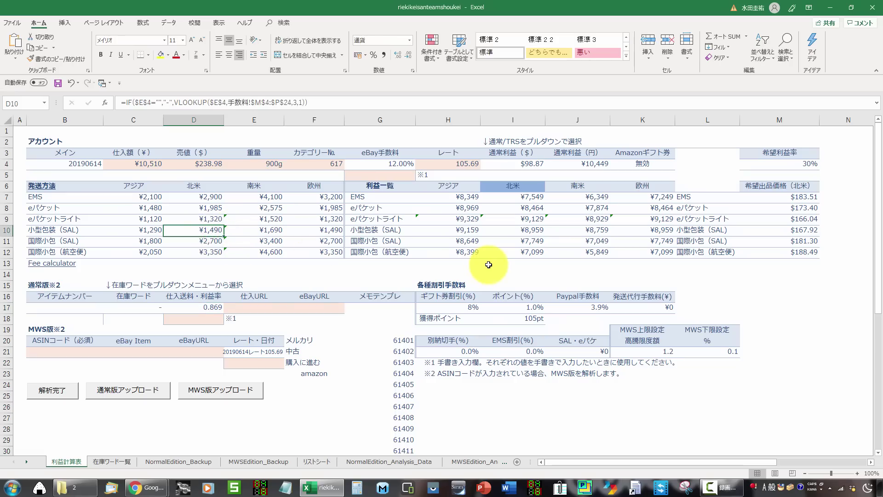
Check the Blu-ray's sale dates in the Terapeak transactions, and set the workbook's selling price in D4 to $180.
click(196, 165)
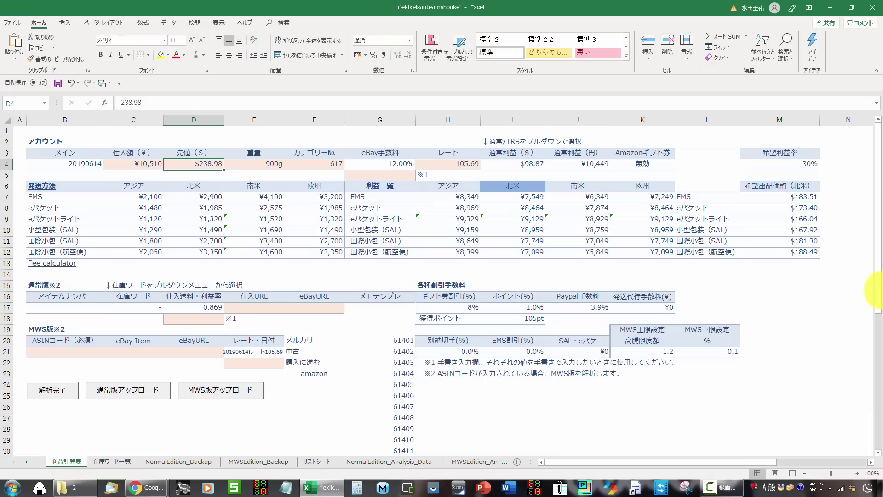
key(alt+Tab)
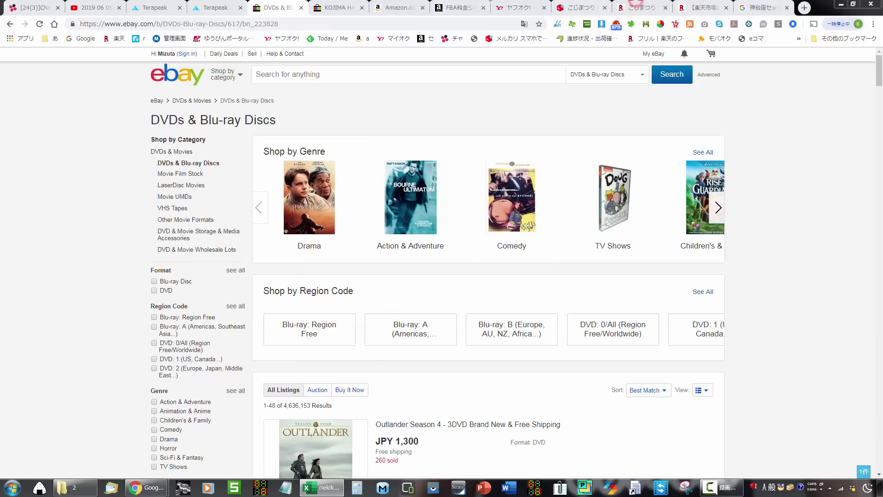
click(202, 6)
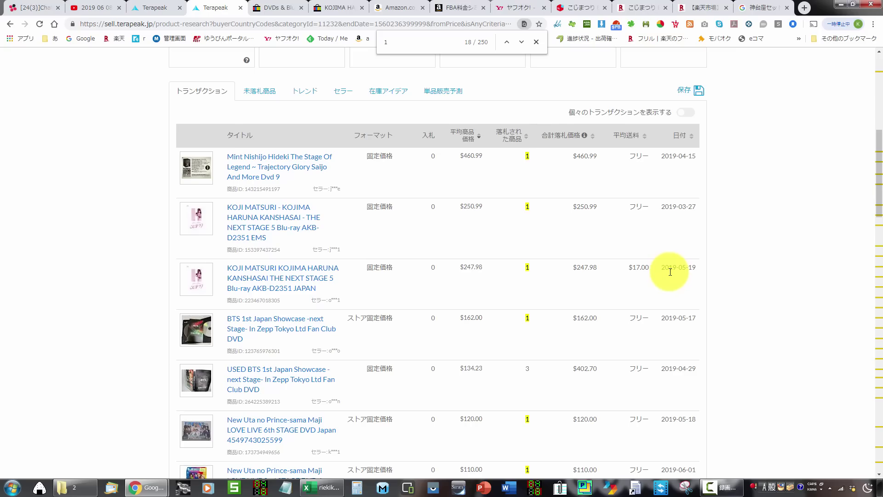
key(alt+Tab)
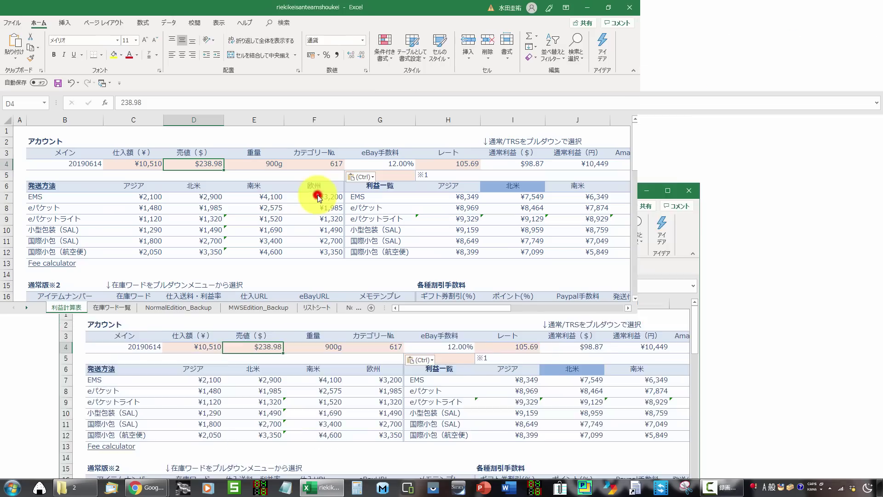
text(180)
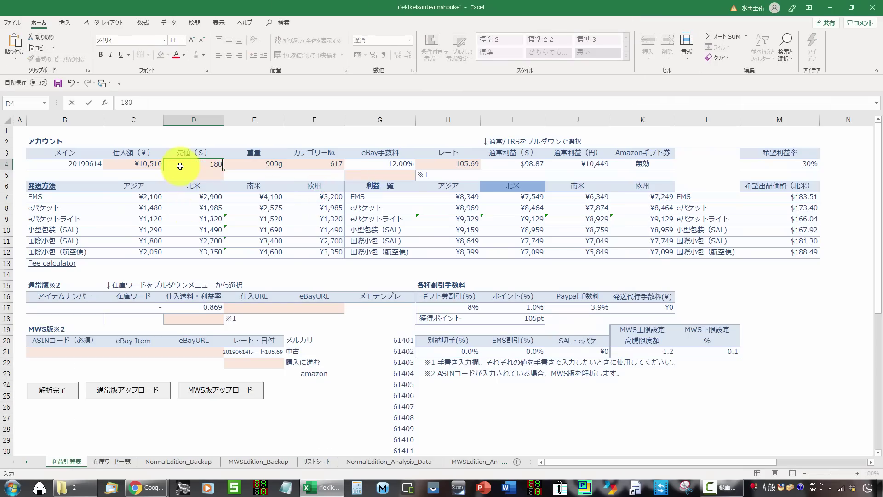
key(Return)
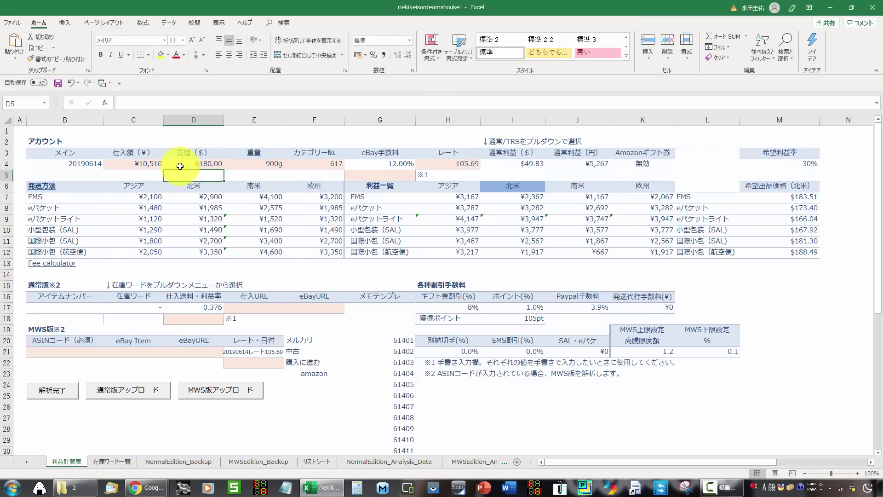
Set the selling price in D4 to $179.98.
click(179, 166)
text(179.98)
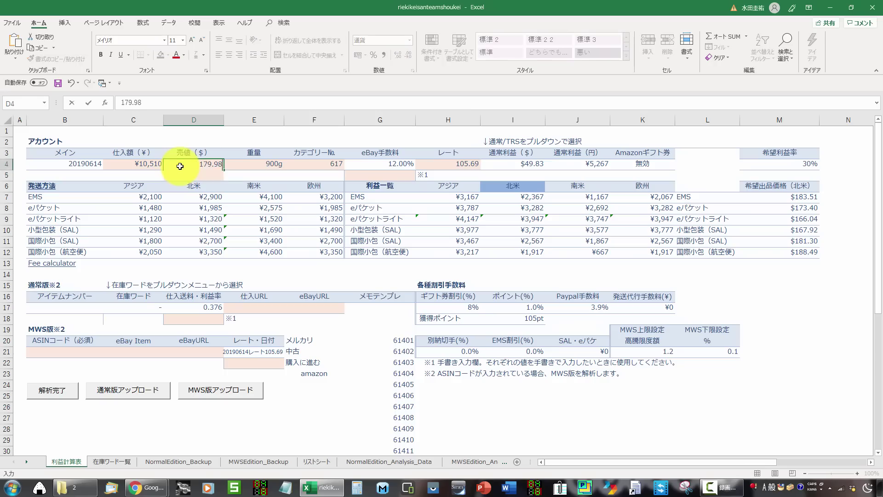
key(Return)
Switch to the Yahoo! Auctions page in the browser and survey the asking prices of the current こじまつり Blu-ray listings.
key(alt+Tab)
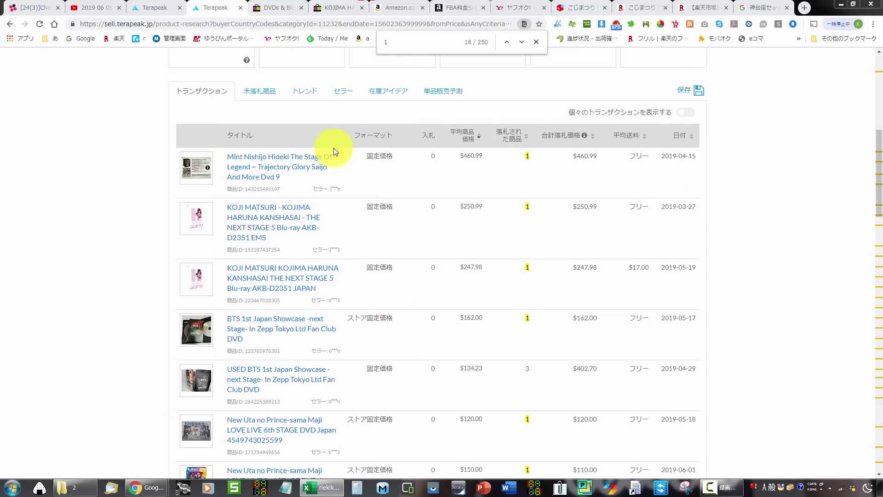
click(519, 7)
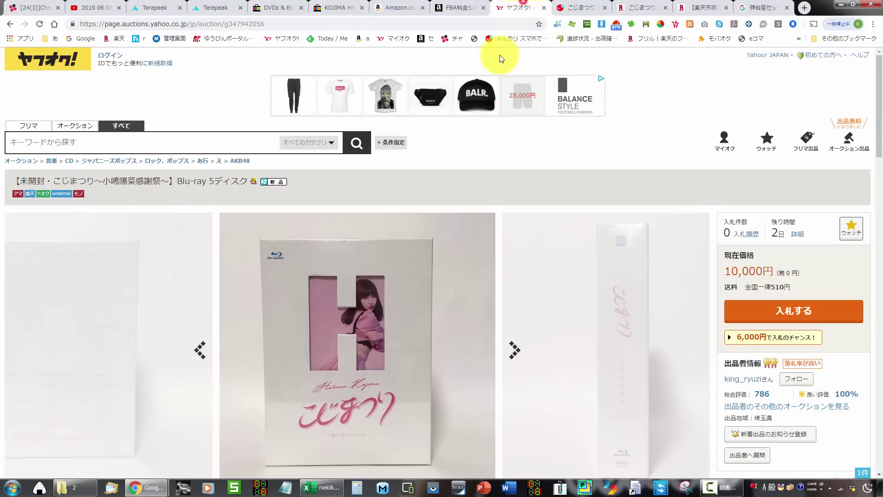
key(alt+Left)
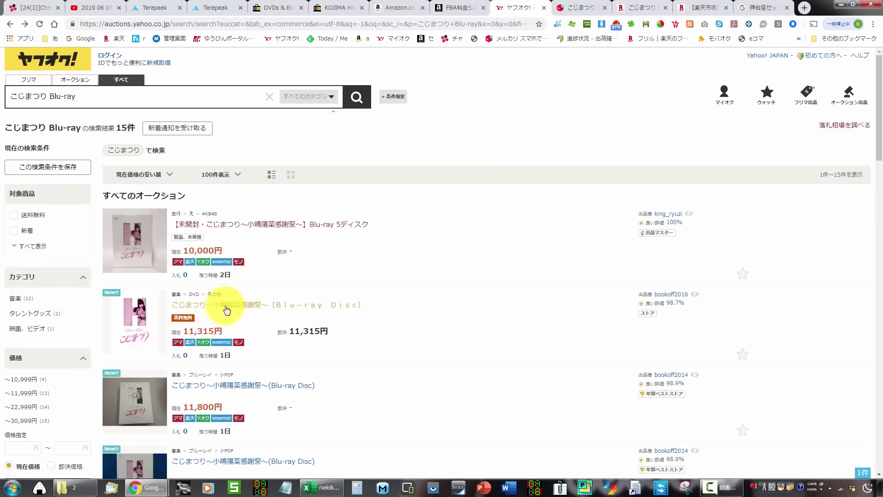
scroll(225, 318, down, 1)
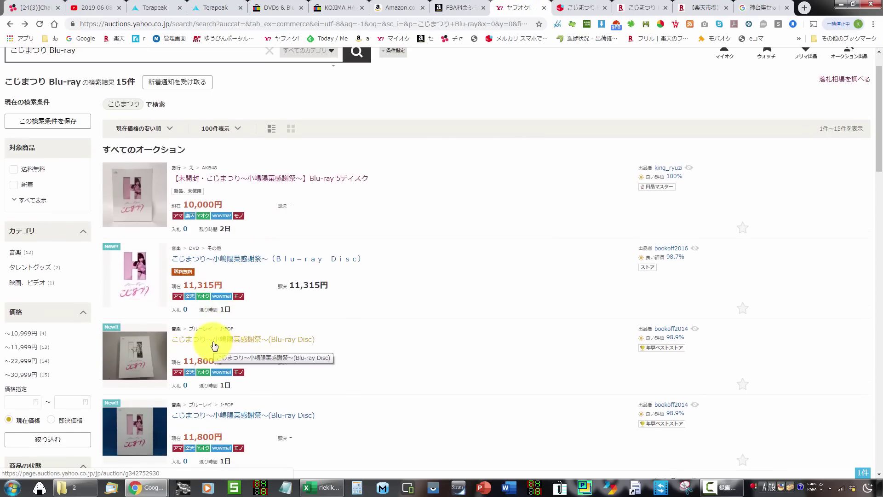
scroll(215, 346, down, 5)
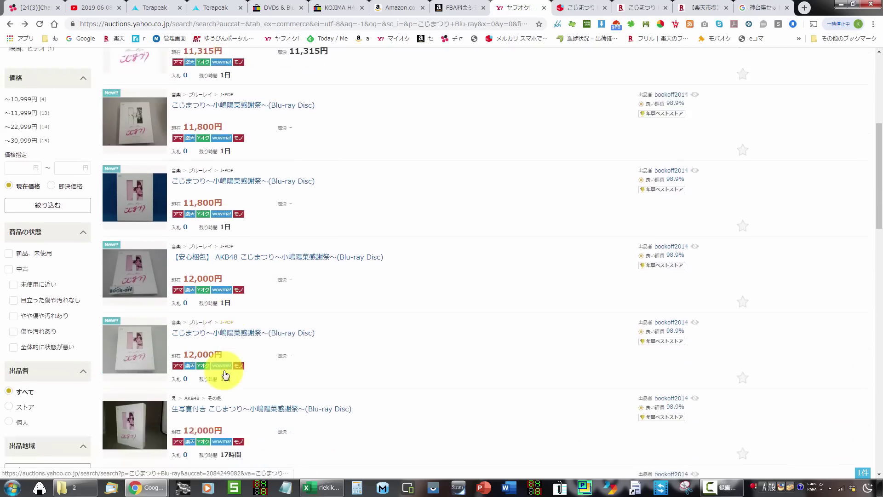
scroll(225, 375, down, 6)
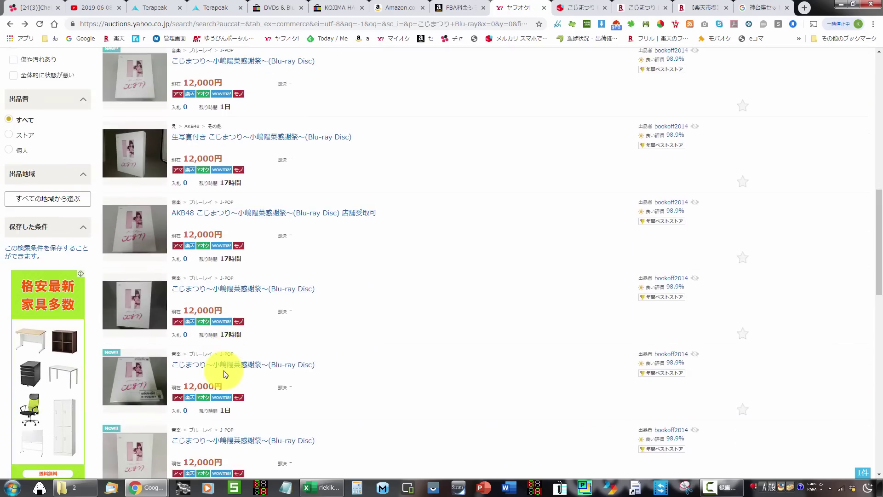
Switch to the riekikeisanteamshoukei workbook in Excel and set the selling price in D4 to $189.98.
key(alt+Tab)
double_click(513, 122)
click(184, 164)
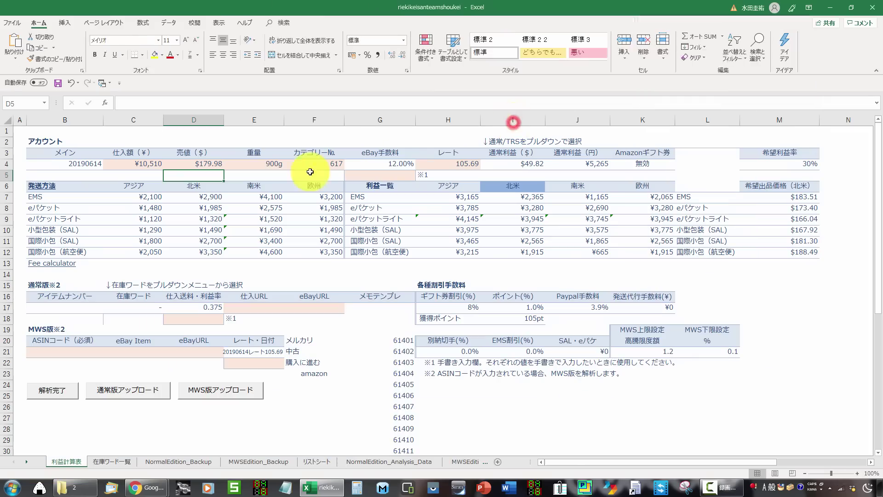
text(189.98)
key(Return)
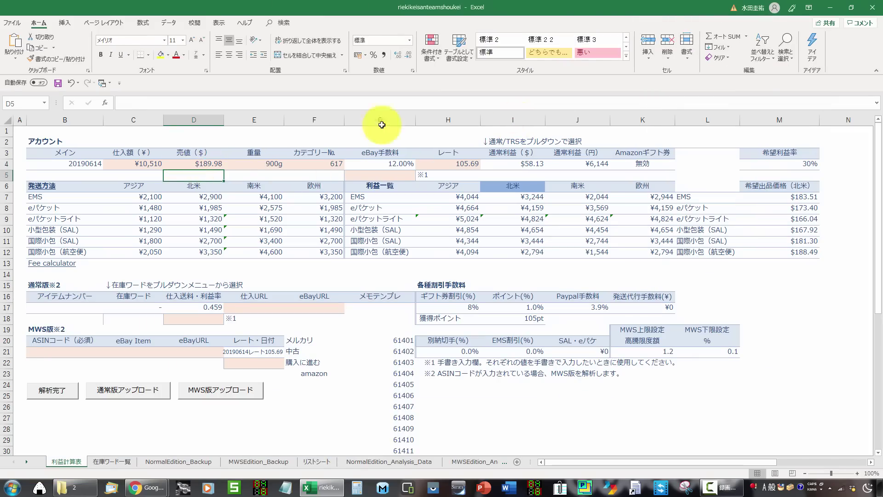
Move the Excel window aside and review the eBay search results for KOJIMA HARUNA KANSHASAI Blu-ray in the browser.
drag(666, 4, 18, 41)
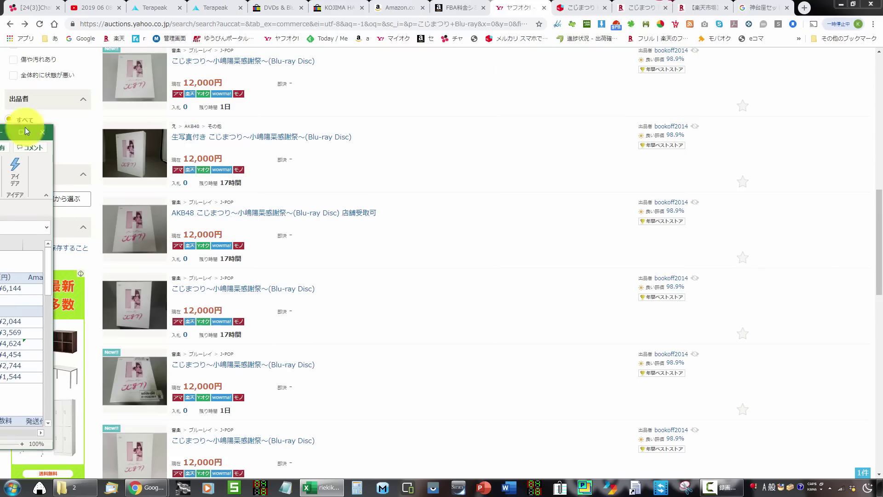
click(279, 4)
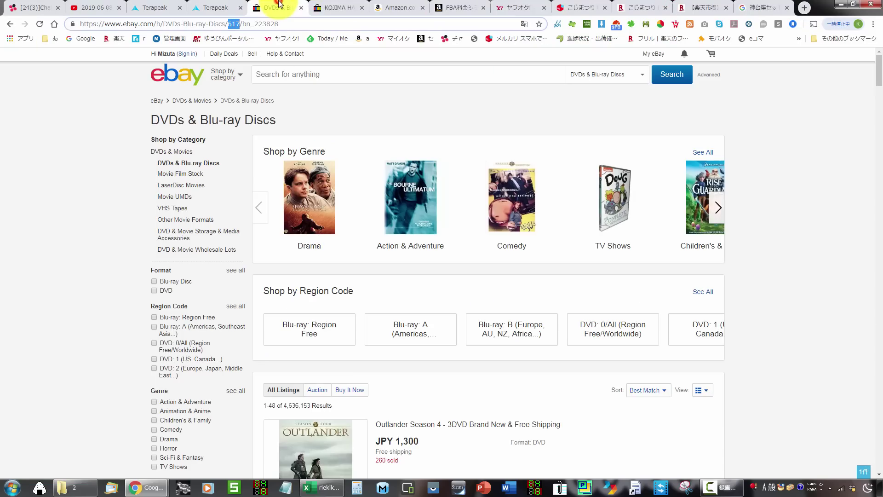
click(218, 7)
click(271, 4)
click(338, 6)
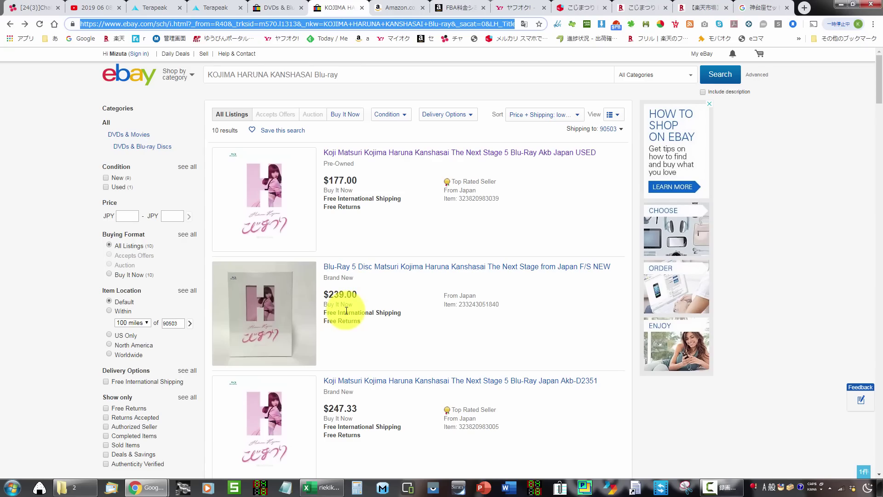
Compare the profit figures in the Excel workbook with the Blu-ray's eBay listing prices in the browser.
key(alt+Tab)
drag(722, 216, 436, 88)
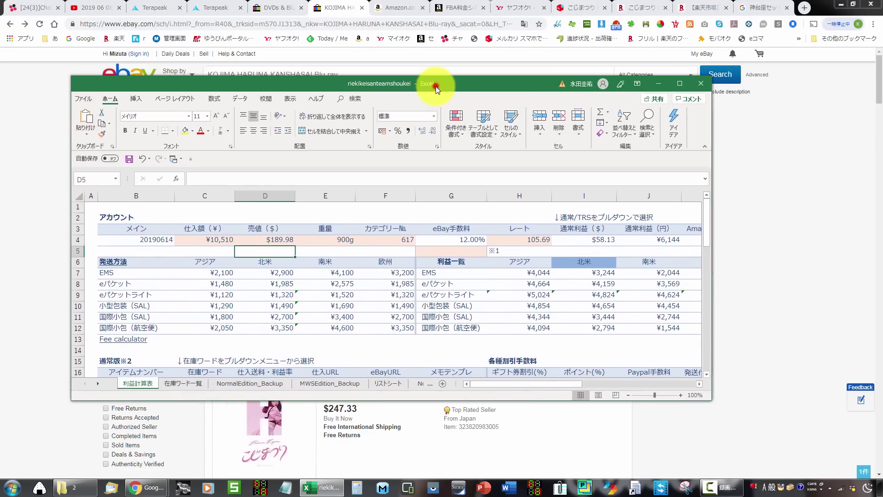
double_click(435, 86)
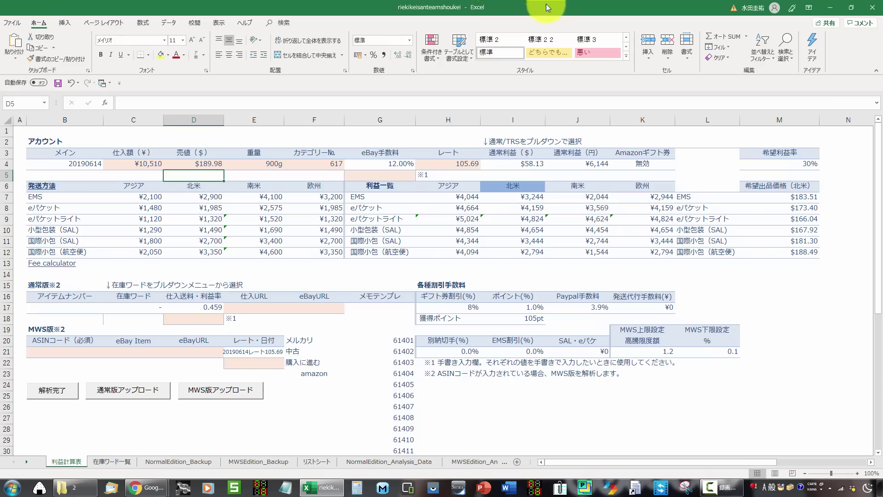
key(alt+Tab)
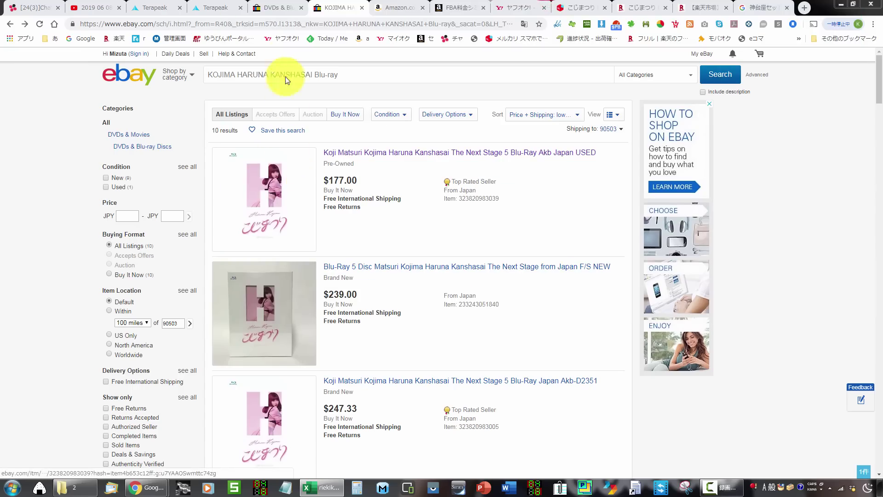
click(277, 22)
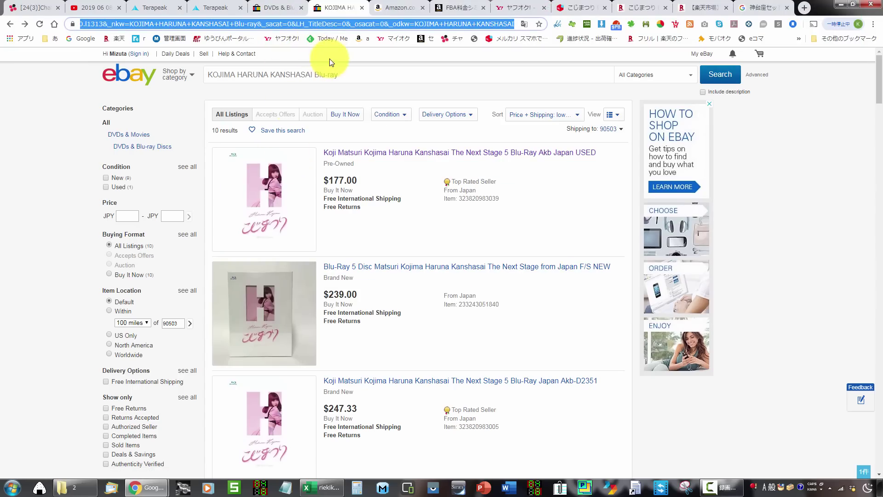
key(alt+Tab)
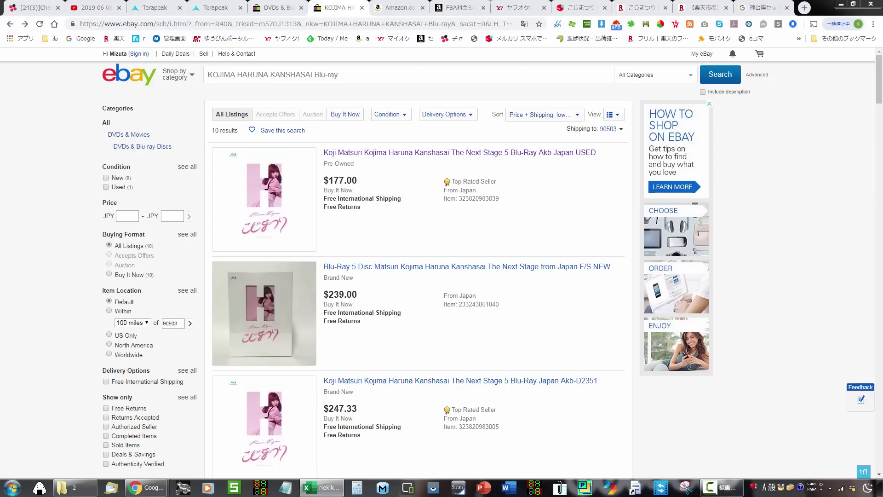
Close the eBay DVDs & Blu-ray Discs category page and the Blu-ray search results, and return to the Terapeak transactions.
key(ctrl+Tab)
key(ctrl+Tab)
key(ctrl+Tab)
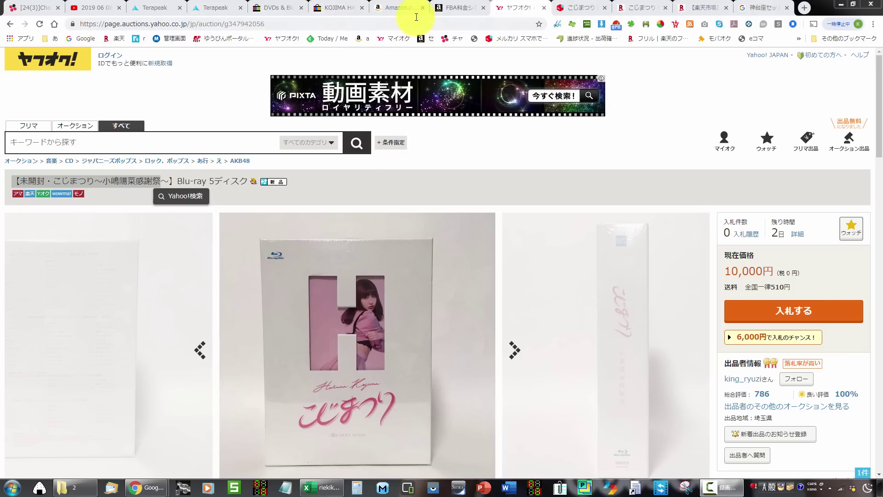
click(301, 8)
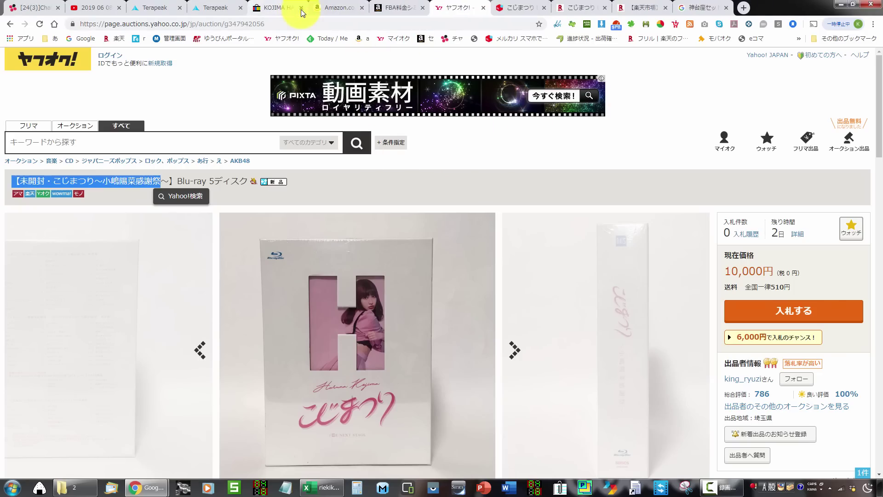
click(302, 9)
click(223, 8)
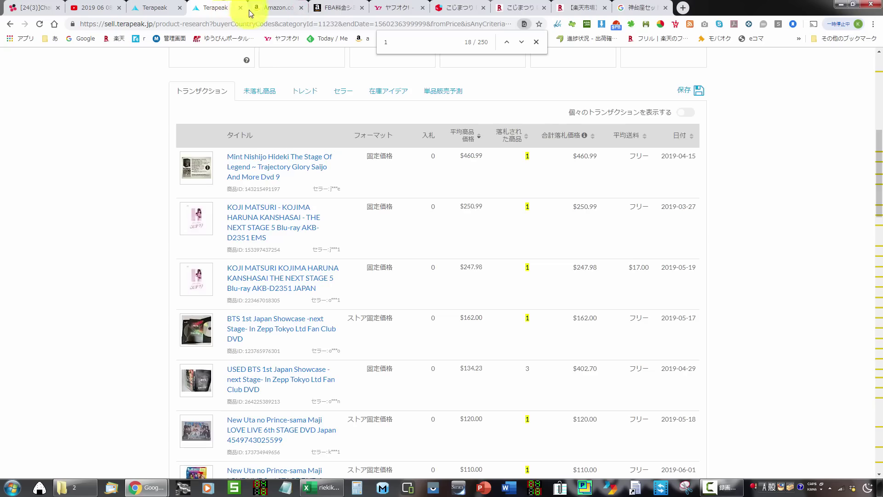
Open the eBay listing of the KOJI MATSURI Blu-ray AKB-D2351 EMS from the Terapeak transactions in a new tab.
right_click(266, 213)
click(286, 218)
scroll(232, 217, up, 8)
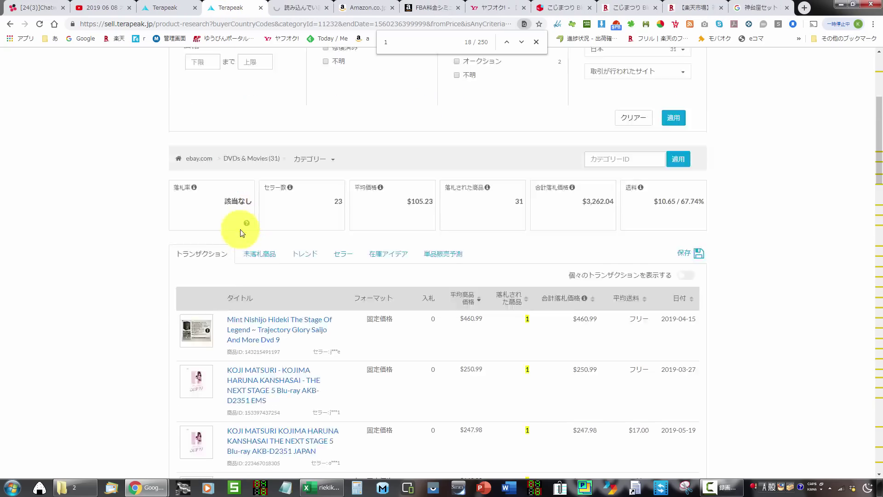
scroll(262, 286, down, 7)
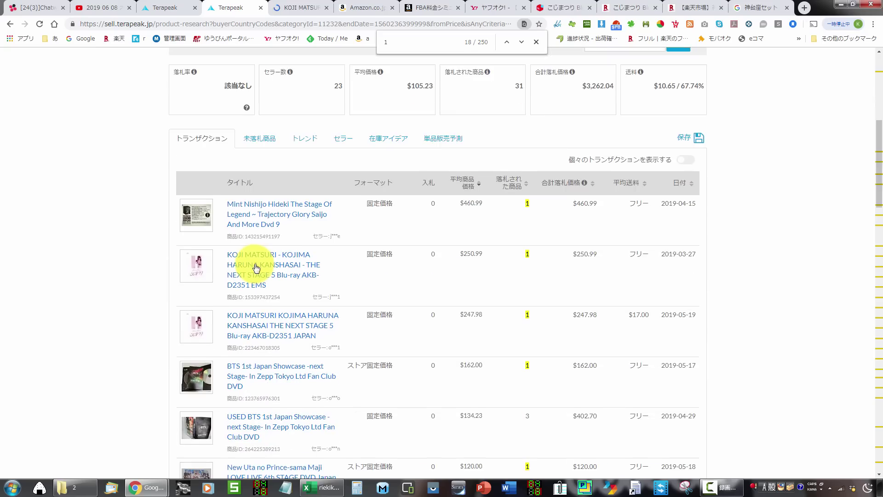
click(299, 6)
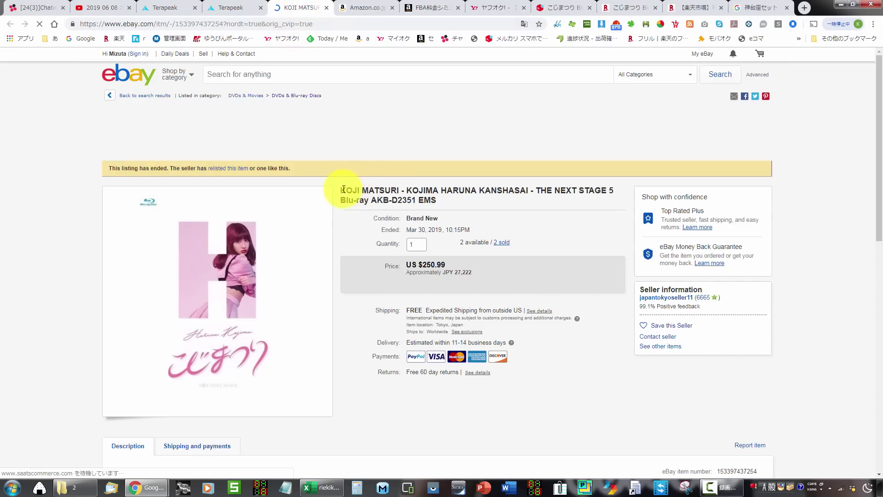
Copy KOJIMA HARUNA from the eBay listing's title, search Terapeak for it as the product title, and browse the sold items.
drag(406, 190, 476, 189)
key(ctrl+c)
click(155, 5)
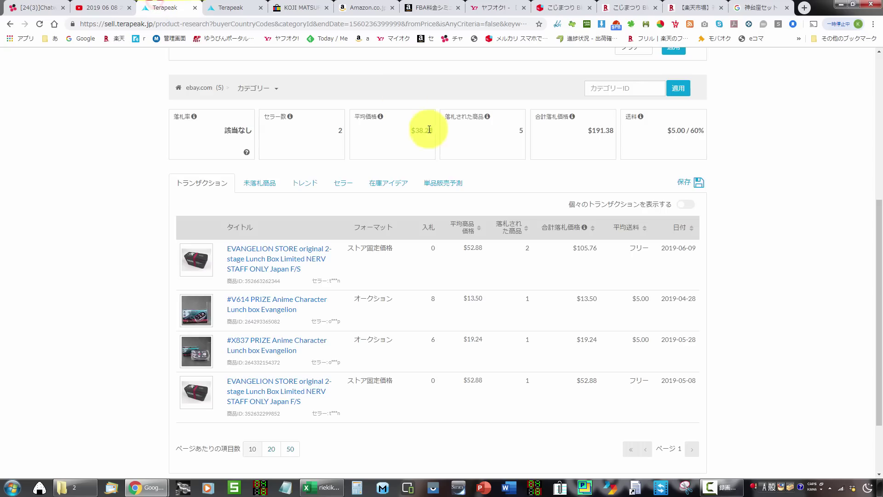
scroll(305, 207, up, 6)
key(ctrl+v)
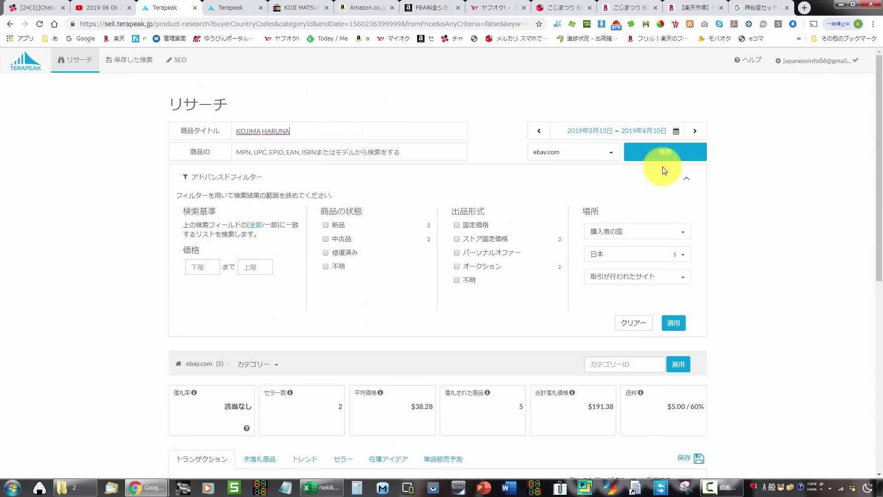
click(664, 156)
scroll(73, 134, down, 8)
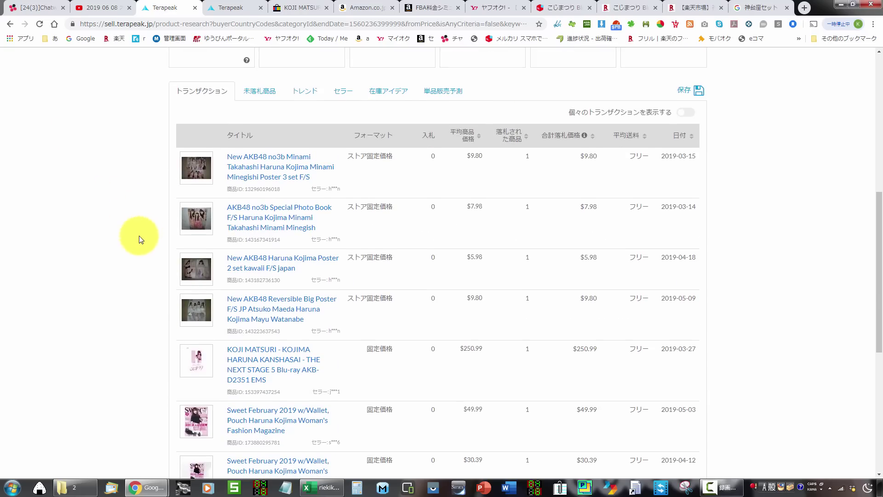
scroll(136, 251, down, 2)
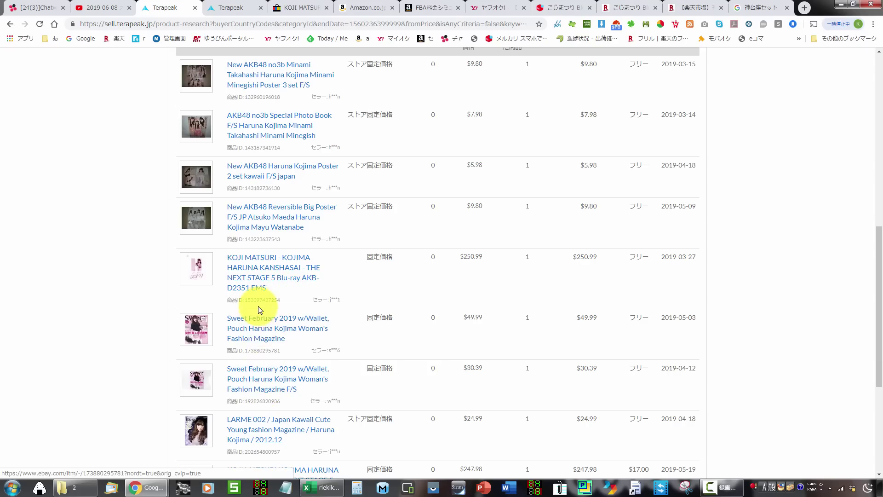
scroll(257, 326, down, 1)
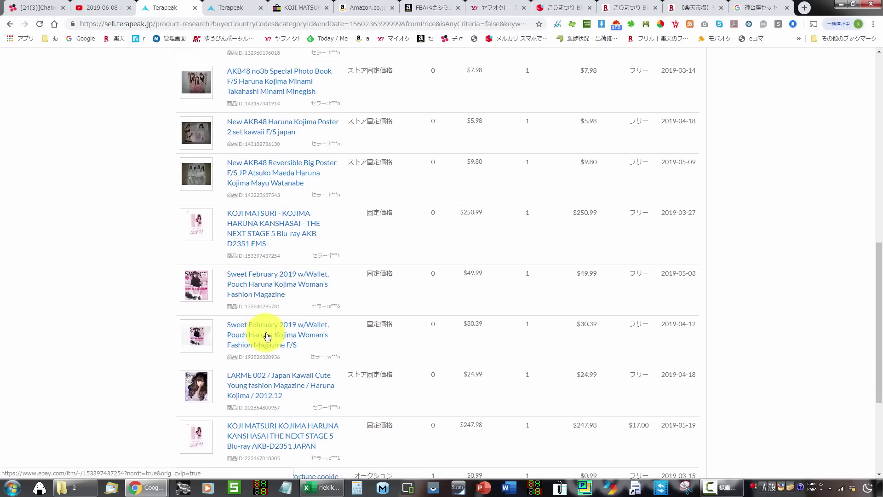
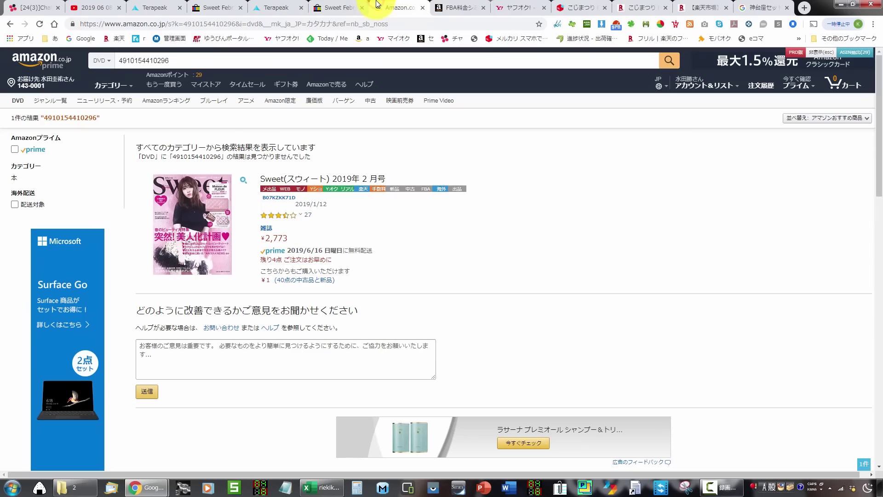
Check Amazon's new and used offers for the Sweet February 2019 magazine and read the packing size and weight in its eBay listing.
click(304, 280)
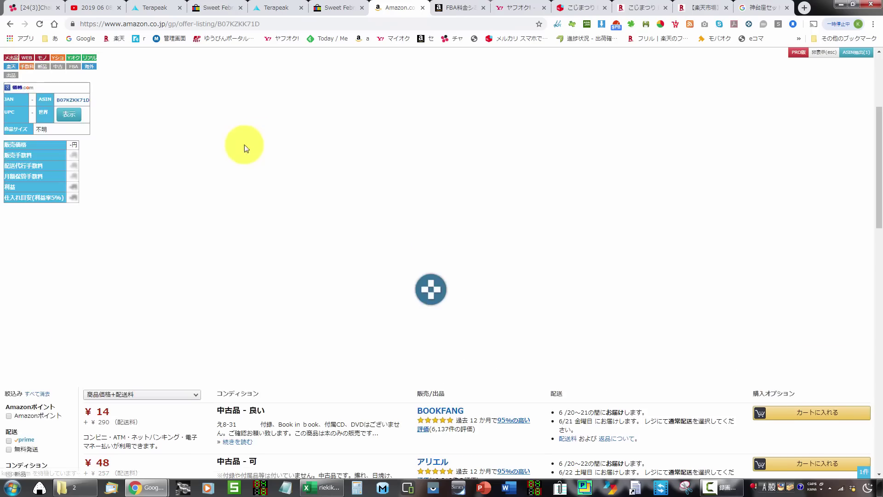
scroll(292, 106, down, 5)
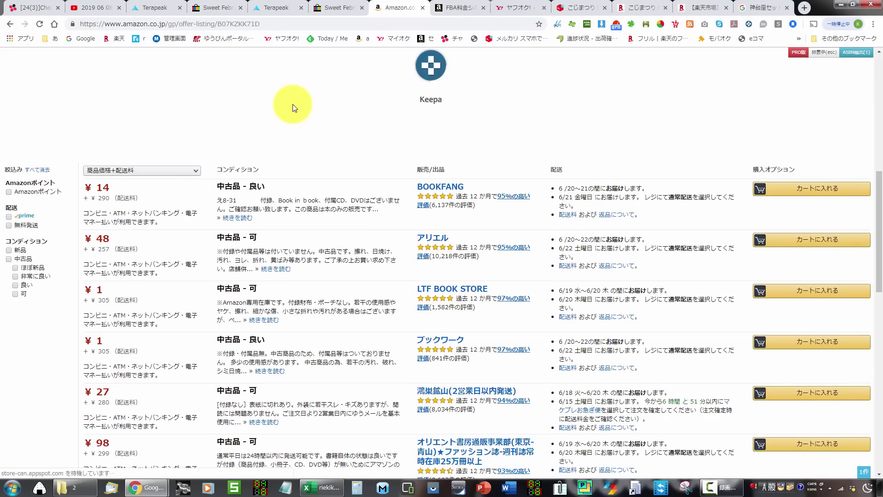
click(342, 7)
scroll(441, 299, down, 7)
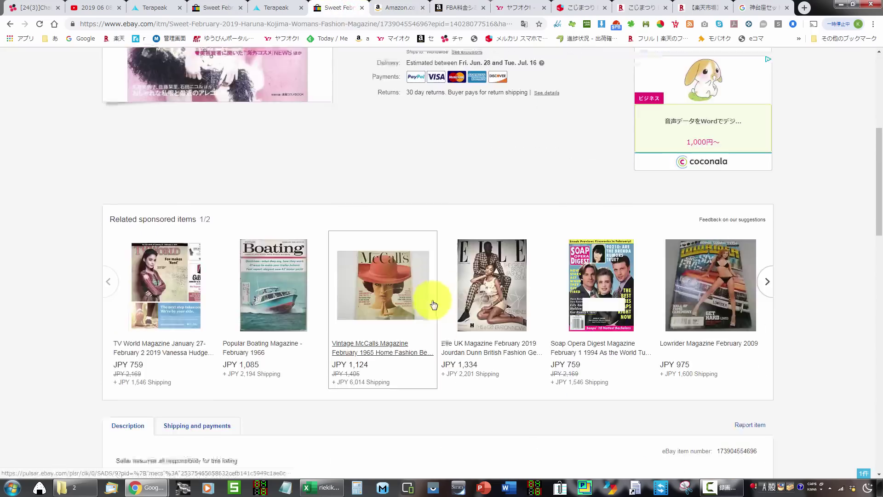
scroll(434, 304, down, 7)
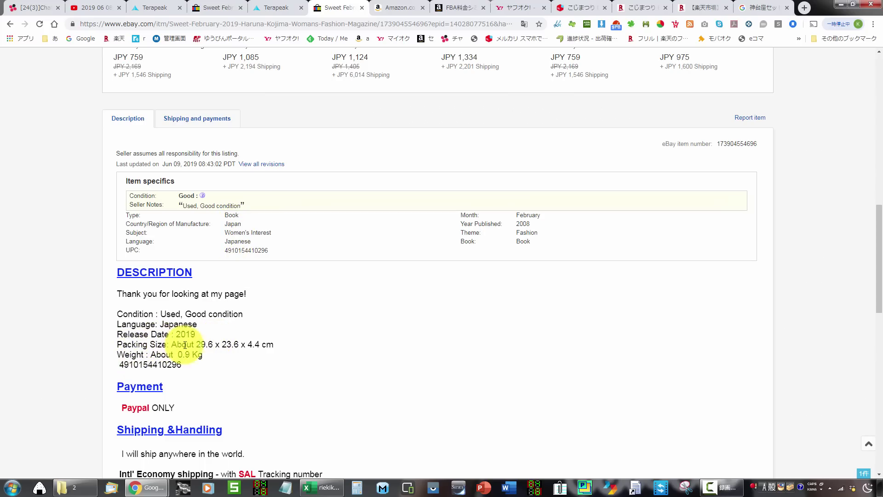
scroll(193, 387, down, 2)
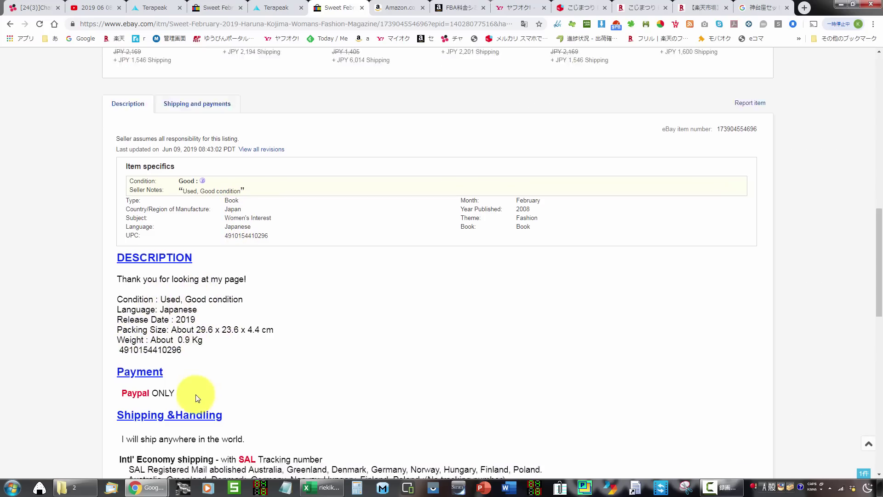
scroll(436, 246, up, 2)
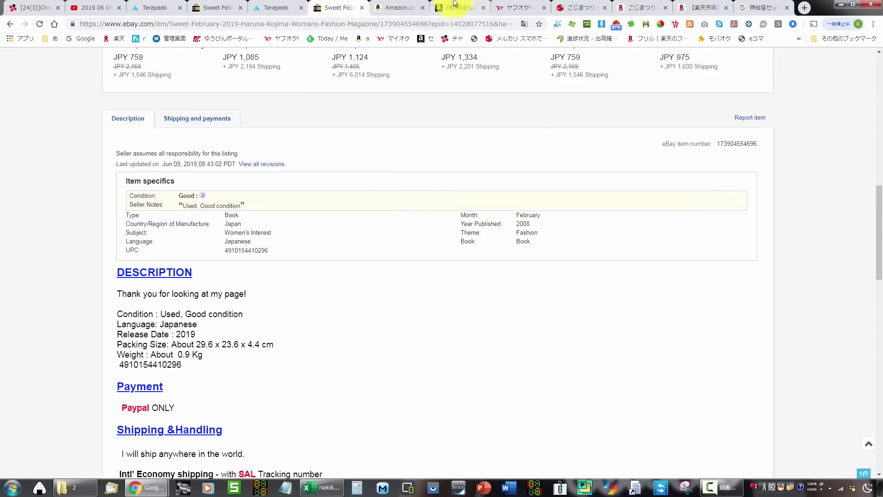
Open the sold Sweet February 2019 w/Wallet, Pouch listing from Terapeak and review its product details and shipping terms.
click(209, 4)
scroll(268, 235, down, 8)
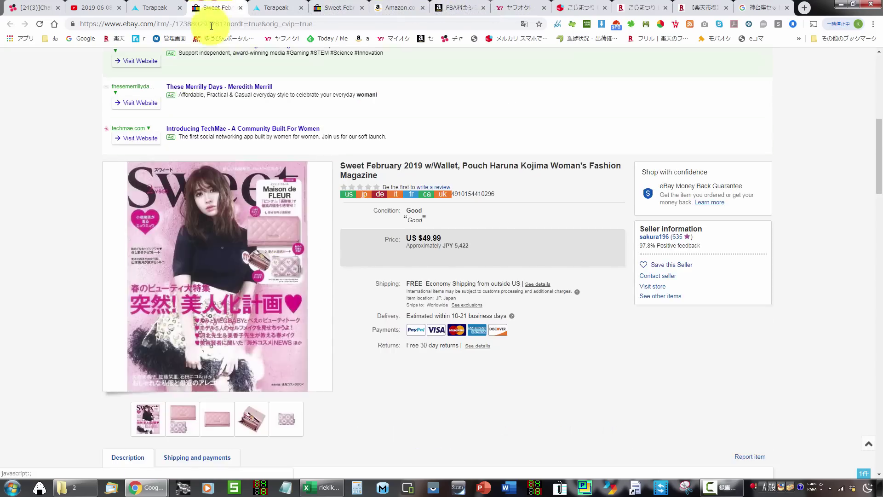
click(169, 5)
click(258, 281)
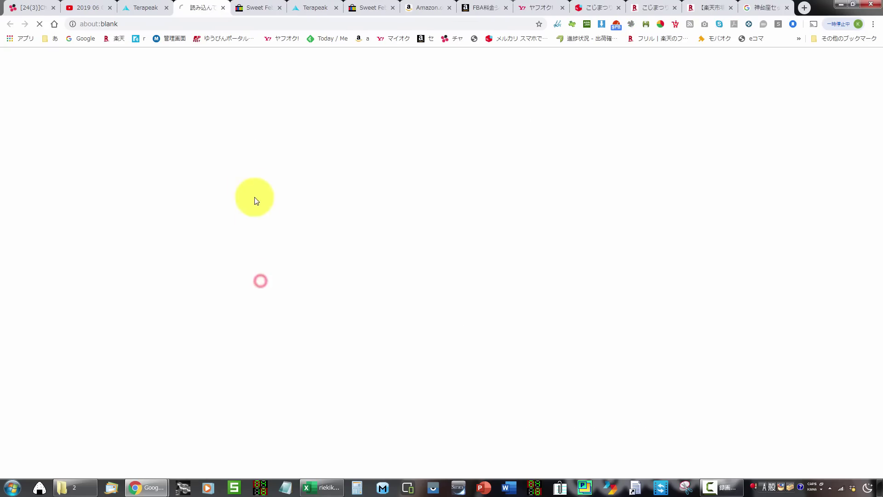
scroll(252, 317, down, 15)
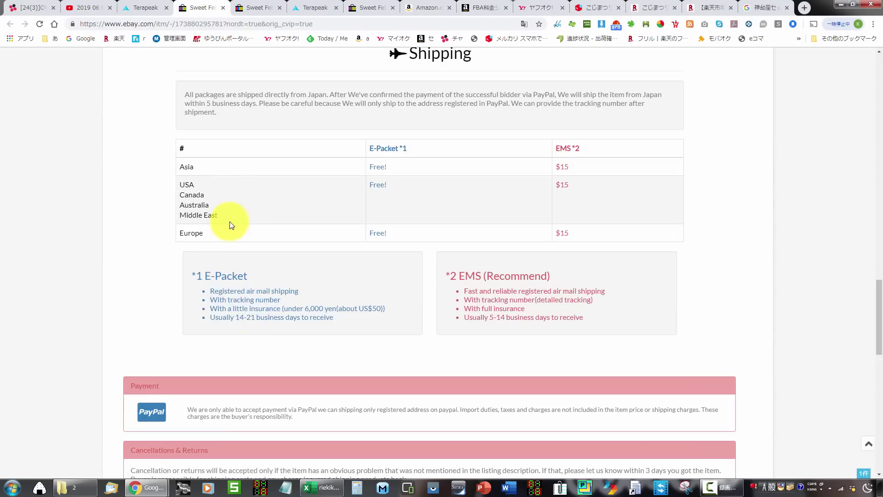
scroll(232, 225, down, 4)
scroll(227, 237, up, 13)
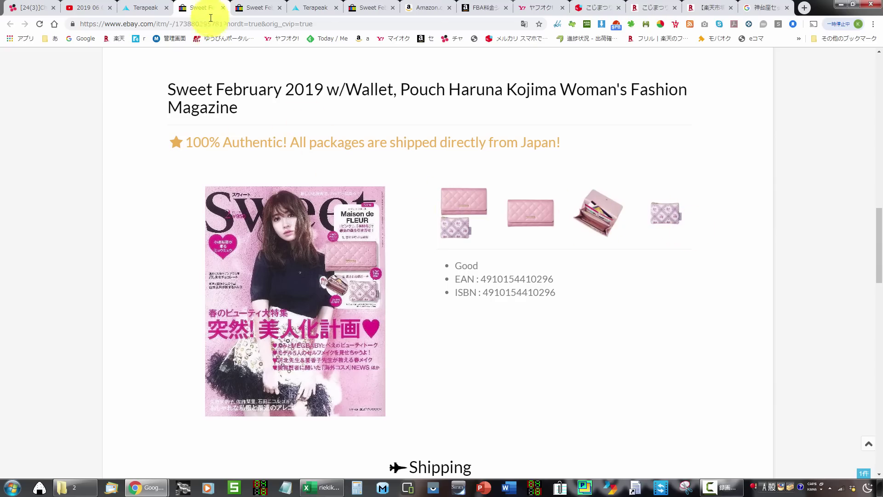
Open the second sold Sweet February 2019 listing, marked F/S, from Terapeak and check its description and shipping rates.
click(146, 7)
click(276, 337)
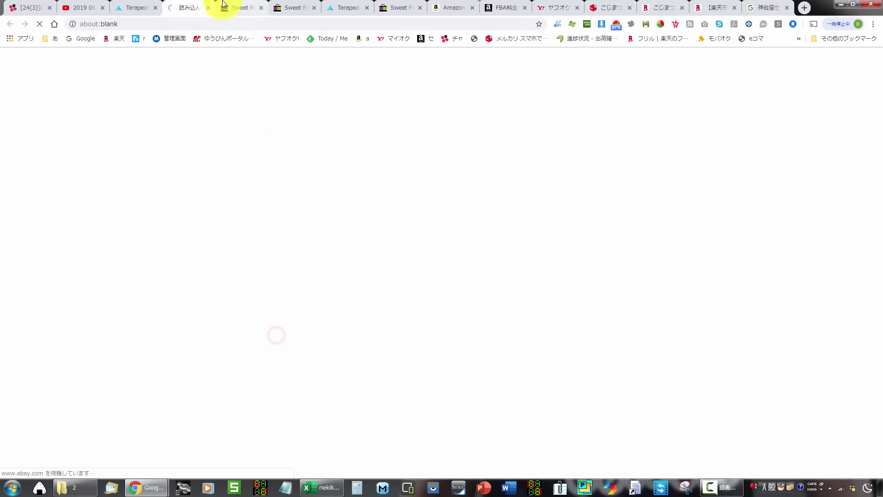
scroll(496, 289, down, 10)
scroll(497, 289, down, 8)
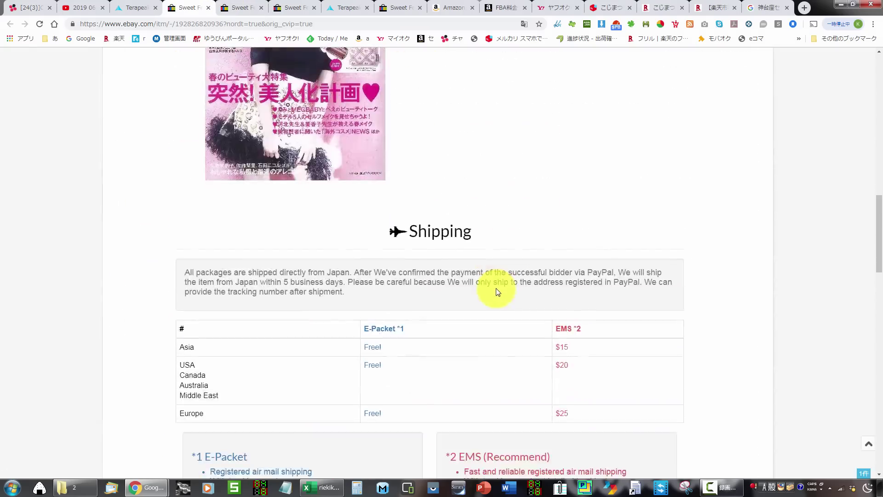
scroll(490, 292, up, 7)
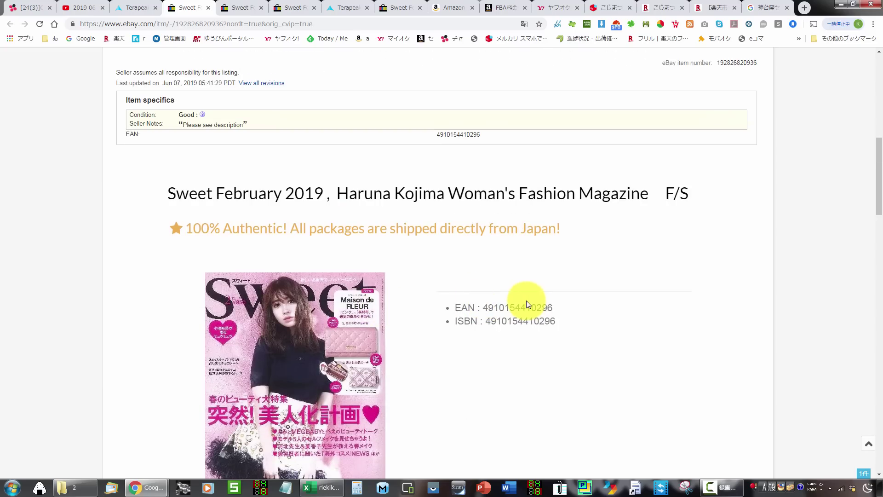
Review the shipping, payment and returns terms of the Sweet February 2019 F/S listing and close it.
scroll(526, 304, down, 14)
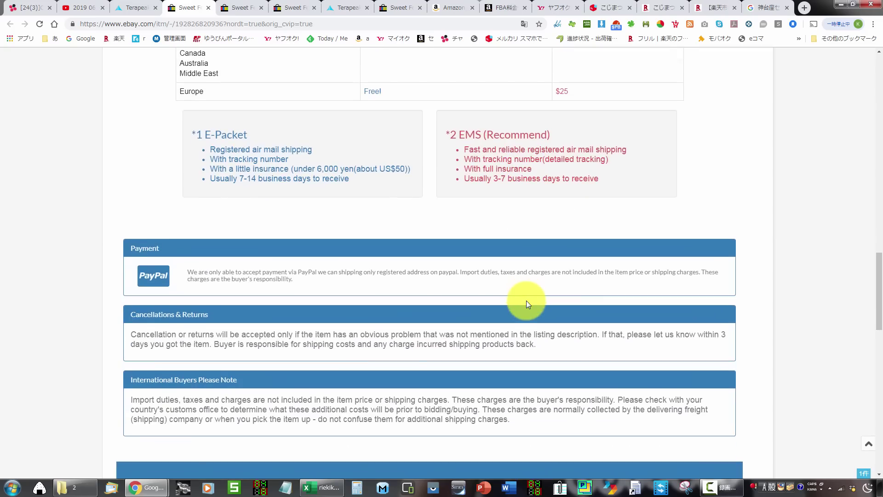
scroll(526, 300, down, 5)
scroll(523, 328, up, 20)
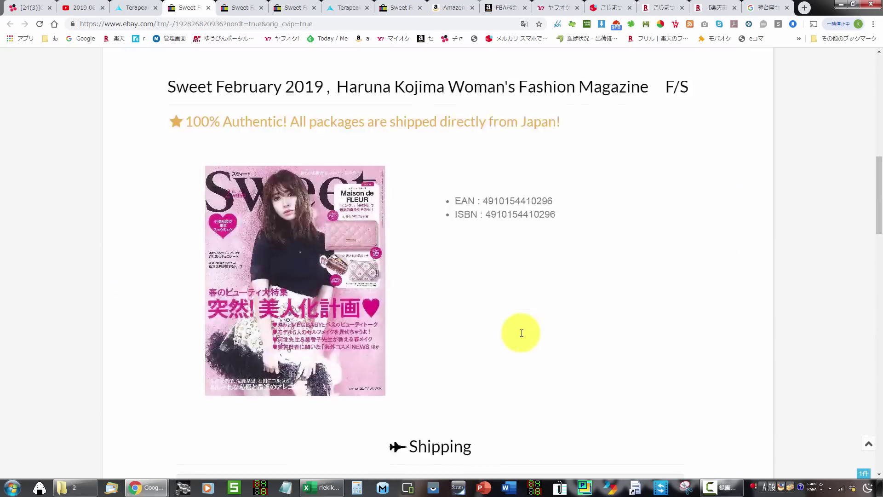
scroll(522, 333, up, 2)
key(ctrl+w)
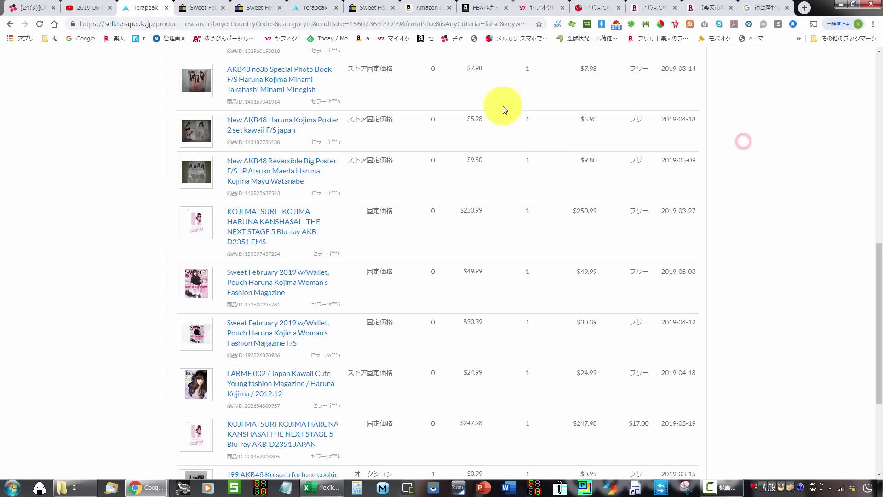
Check the used offers for the Sweet February 2019 magazine on Amazon and the price and shipping in its current eBay listing.
click(430, 7)
scroll(273, 219, down, 1)
scroll(280, 230, down, 2)
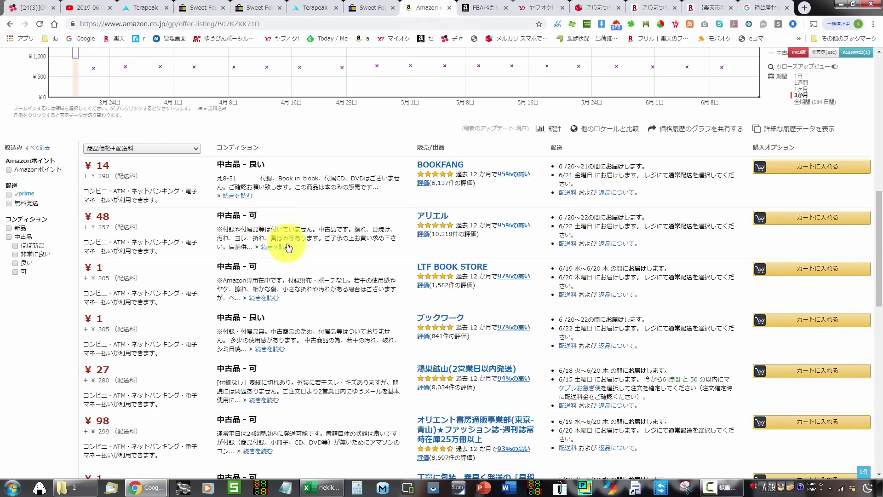
click(268, 5)
click(371, 7)
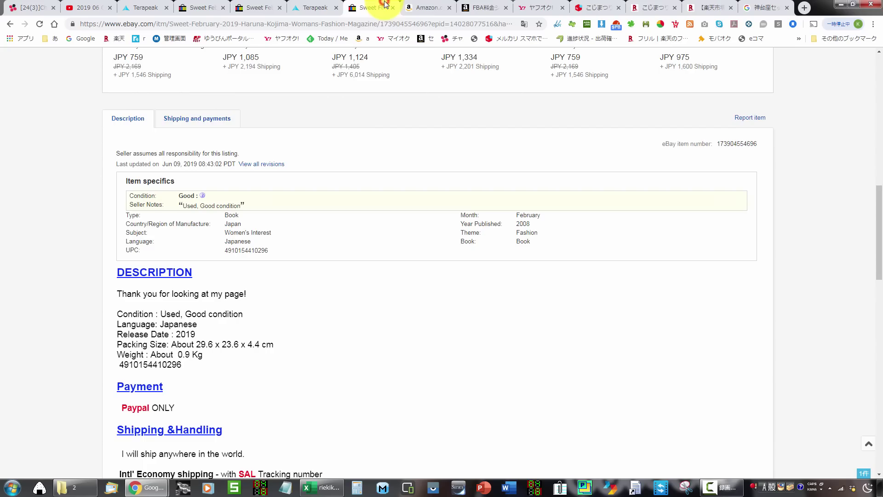
scroll(331, 257, up, 8)
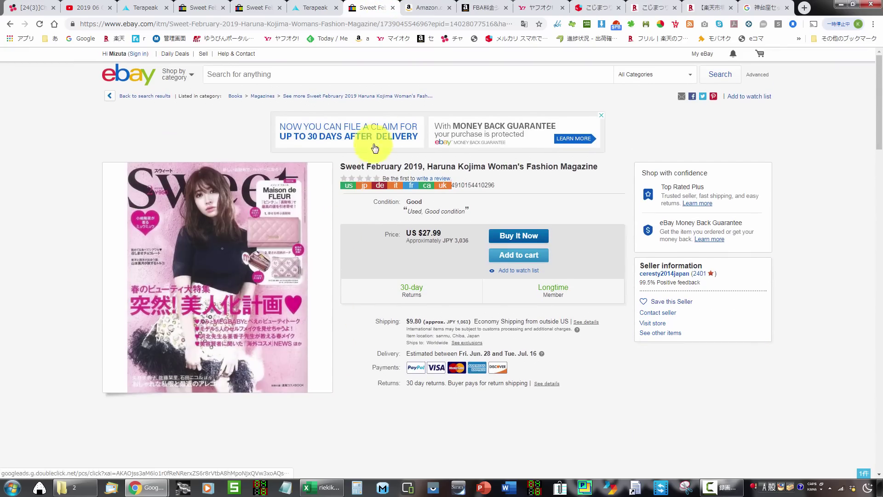
Copy the Sweet magazine's title from Amazon and search Yahoo Auctions for Sweet 2019年 2 月, leaving out (スウィート).
click(412, 8)
scroll(305, 434, up, 10)
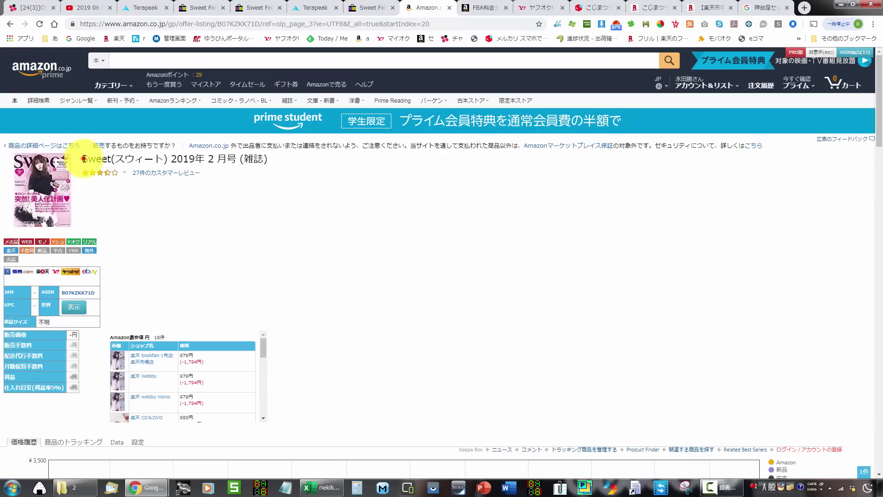
drag(83, 159, 221, 158)
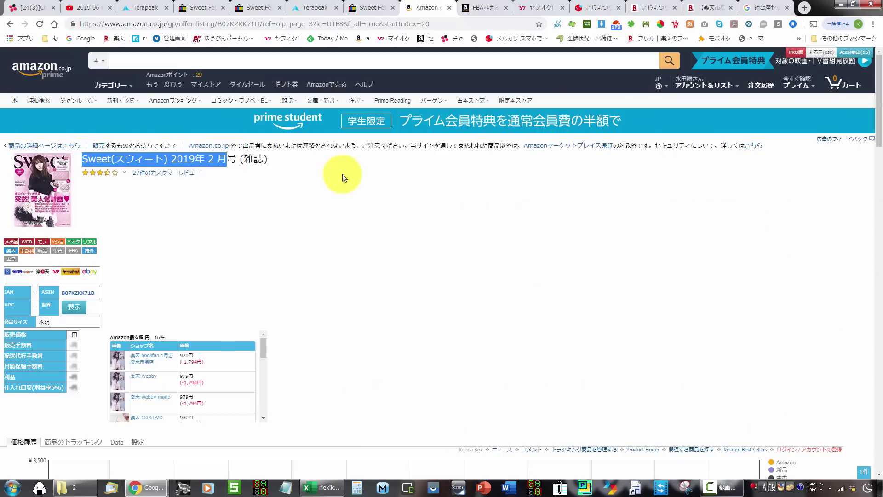
click(541, 8)
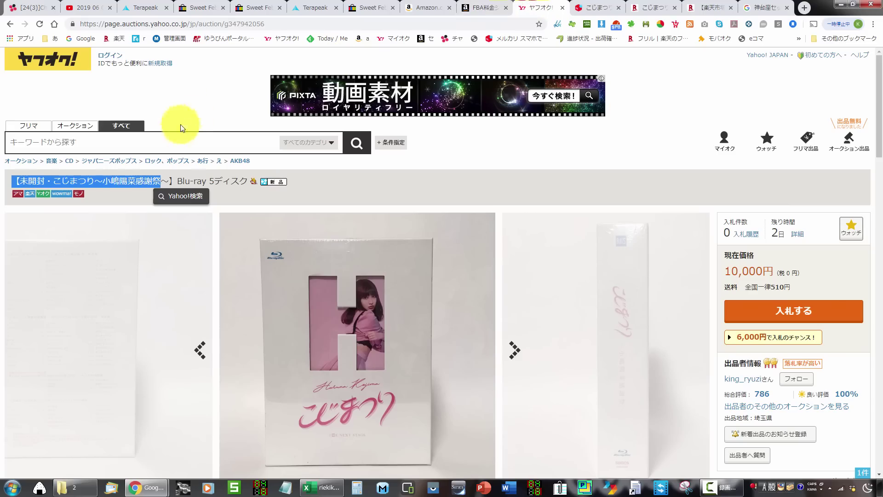
click(172, 142)
text(Sweet(スウィート) 2019年 2 月)
drag(31, 142, 77, 142)
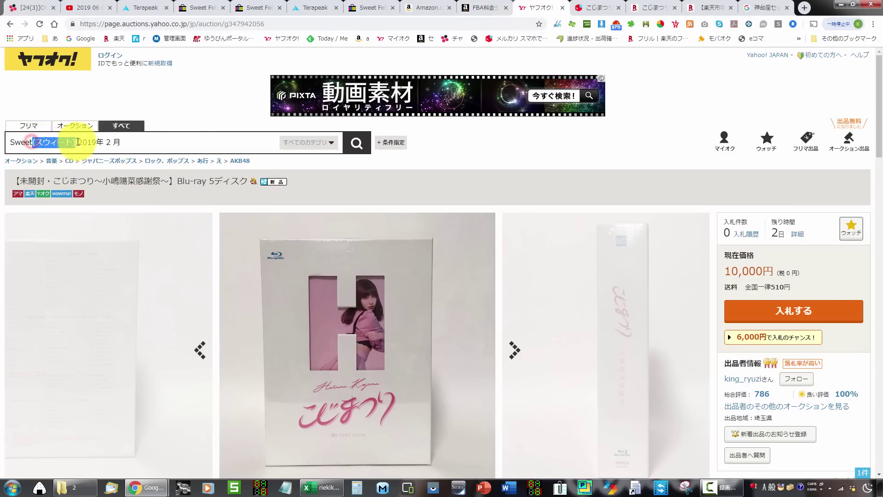
click(356, 143)
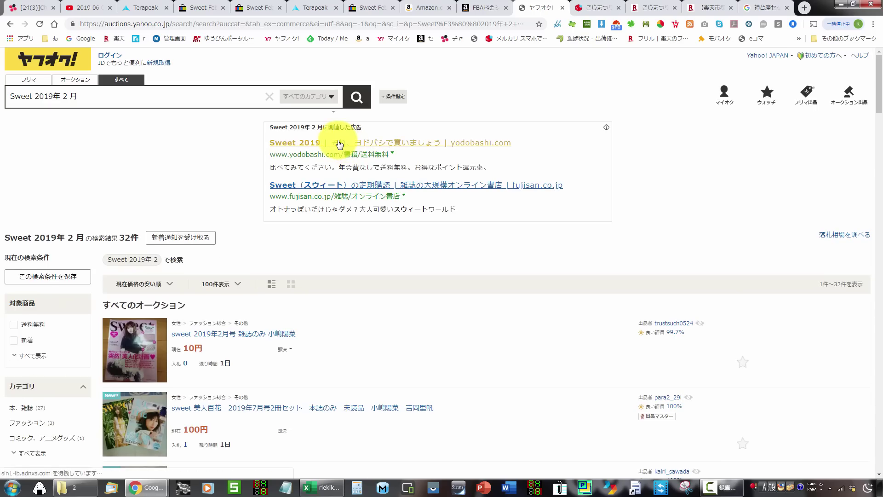
Browse the Yahoo Auctions results for February 2019 Sweet magazines and their Maison de FLEUR wallet and pouch supplements.
scroll(400, 290, down, 5)
scroll(394, 288, up, 5)
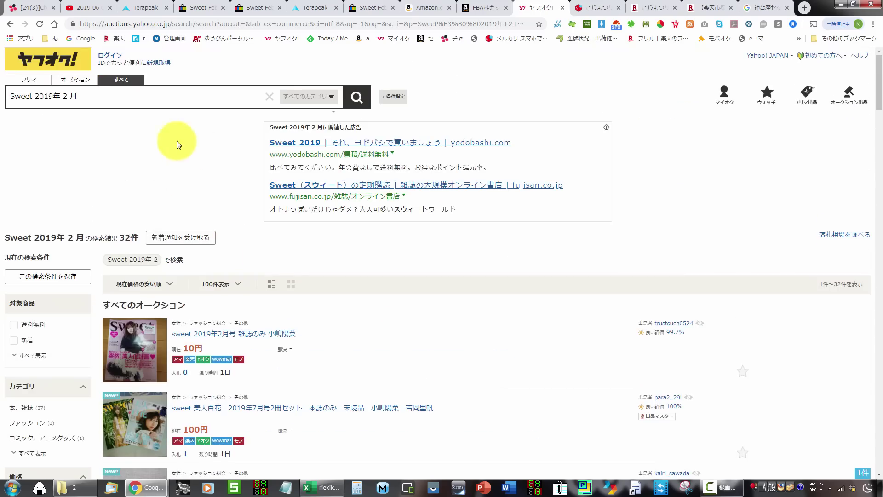
triple_click(147, 103)
scroll(407, 294, down, 6)
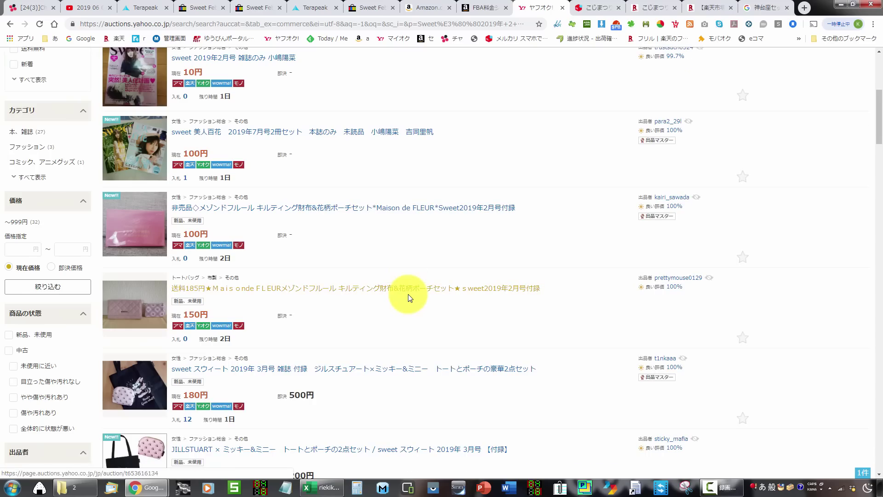
scroll(450, 352, down, 9)
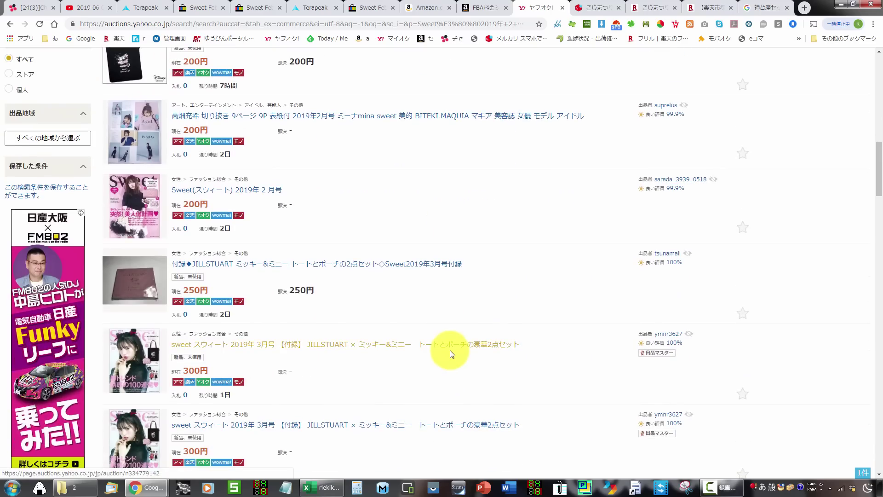
scroll(451, 353, down, 10)
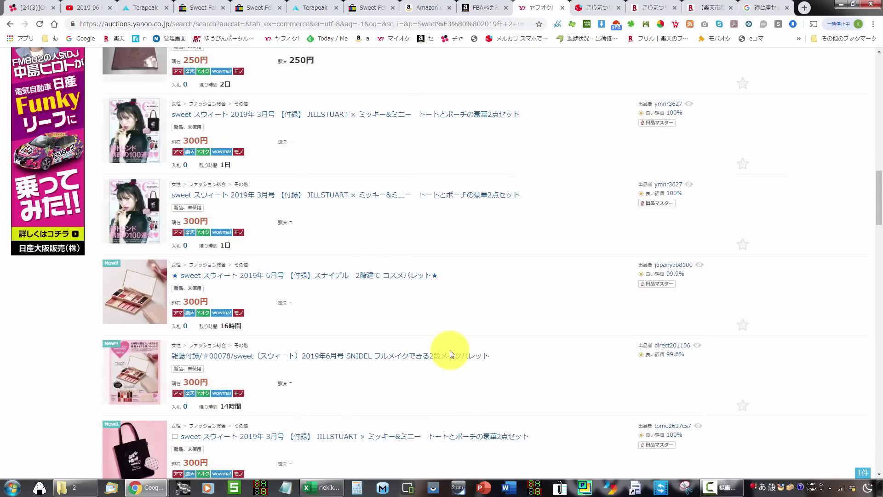
scroll(451, 353, down, 18)
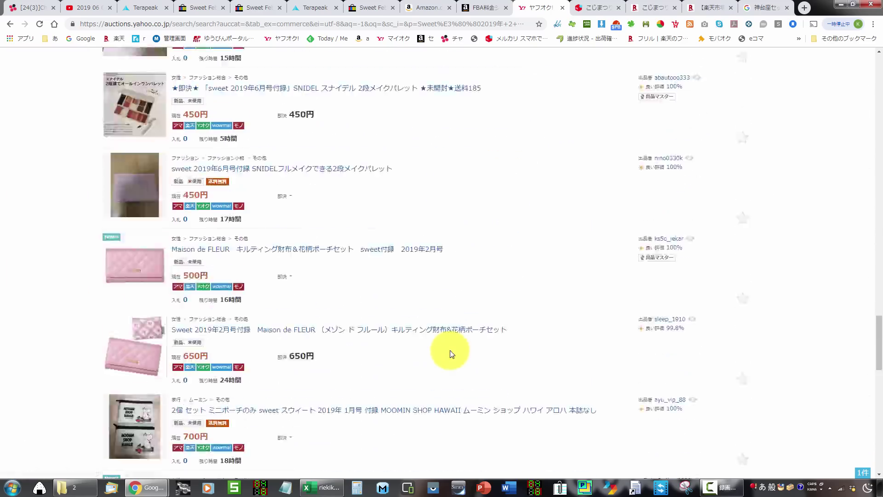
scroll(451, 353, up, 2)
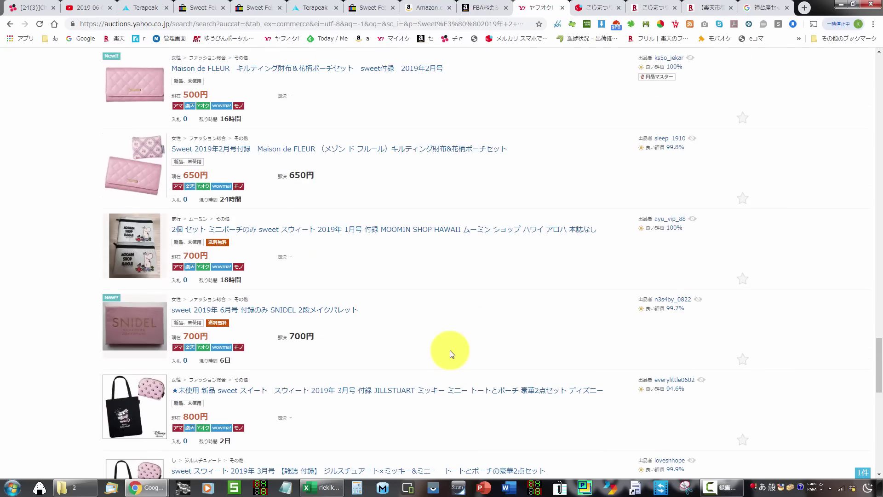
scroll(452, 353, down, 7)
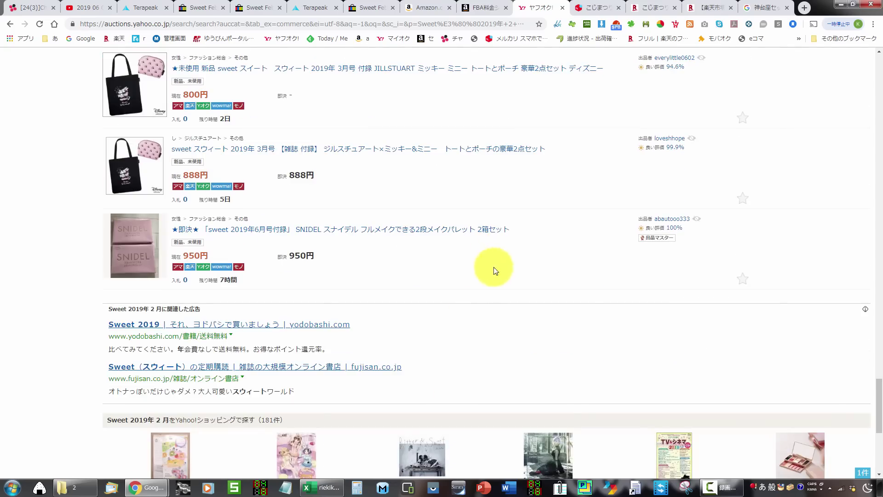
Search Mercari for Sweet 2019年２月 in place of the こじまつり Blu-ray keywords.
click(593, 8)
scroll(441, 131, up, 2)
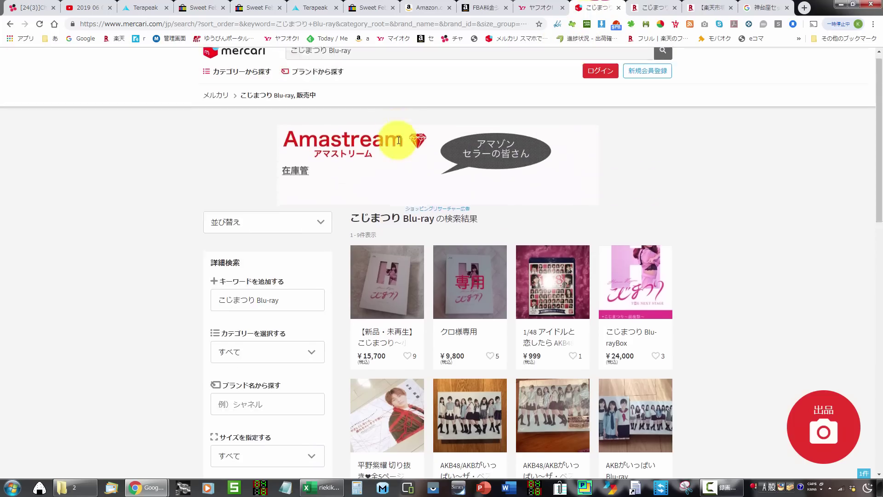
click(406, 62)
key(ctrl+a)
text(Sweet 2019年２月)
click(663, 60)
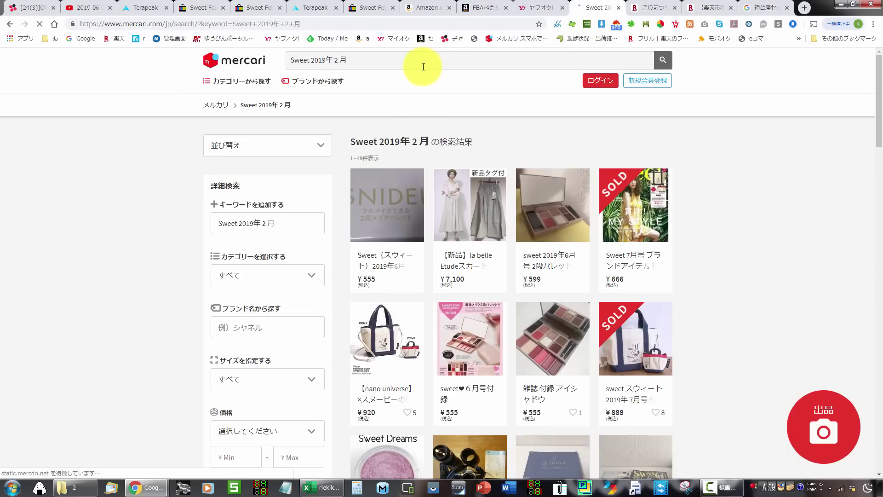
Browse the Mercari results and limit them to items on sale (販売中).
triple_click(414, 63)
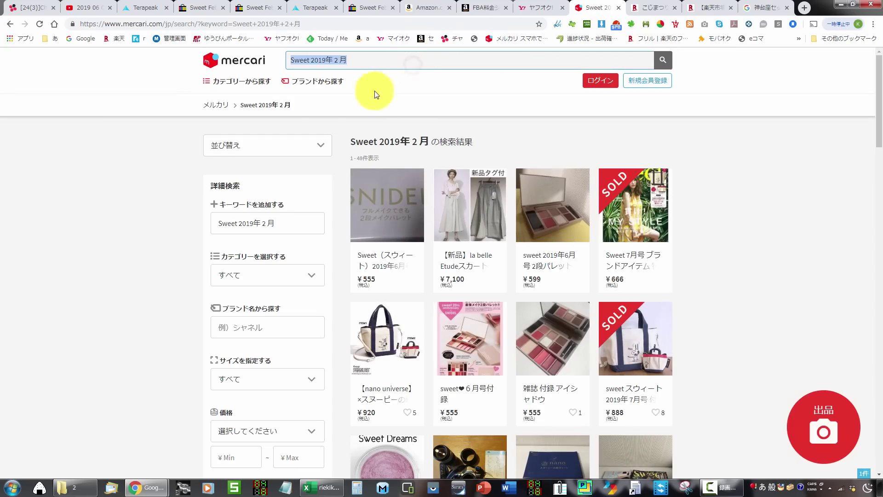
scroll(192, 258, down, 5)
scroll(192, 264, down, 5)
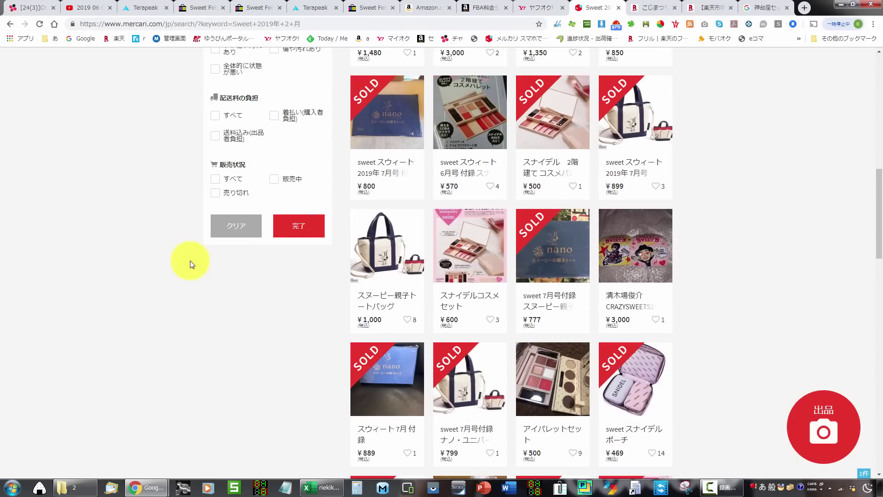
click(290, 182)
click(291, 226)
Return to the Yahoo Auctions results and check the Maison de FLEUR wallet and pouch set listings.
click(489, 7)
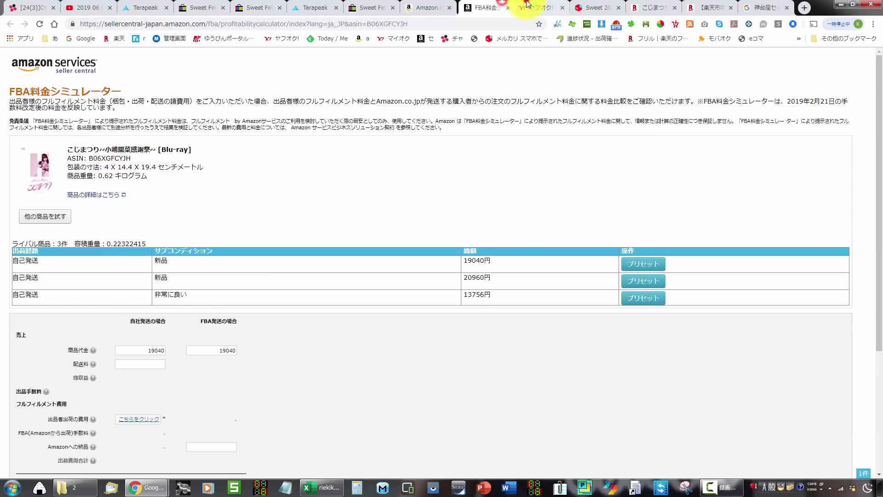
click(533, 8)
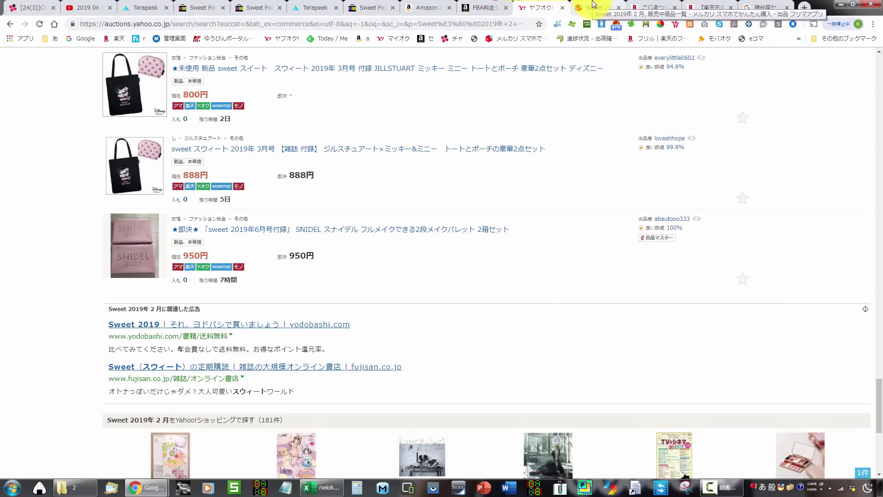
scroll(558, 251, up, 9)
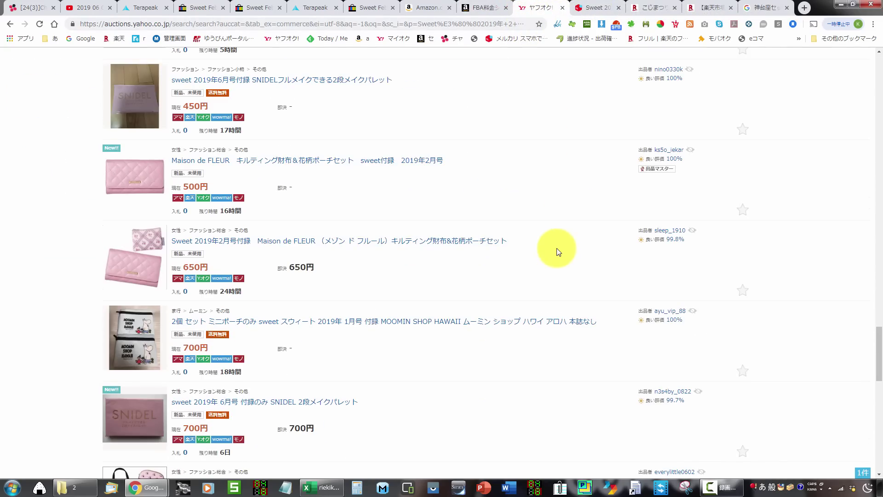
Add ポーチ to the Sweet 2019年２月 search on Mercari and limit the results to items on sale (販売中).
click(593, 7)
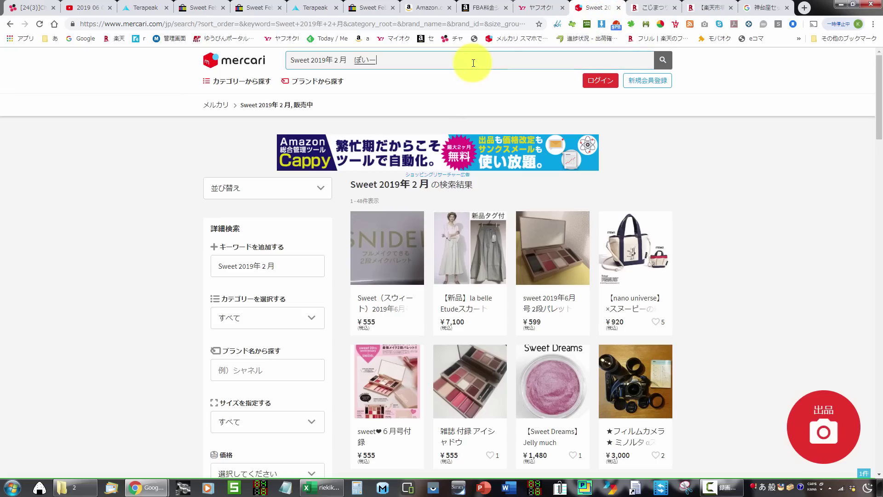
text(i)
key(space)
key(Return)
key(Return)
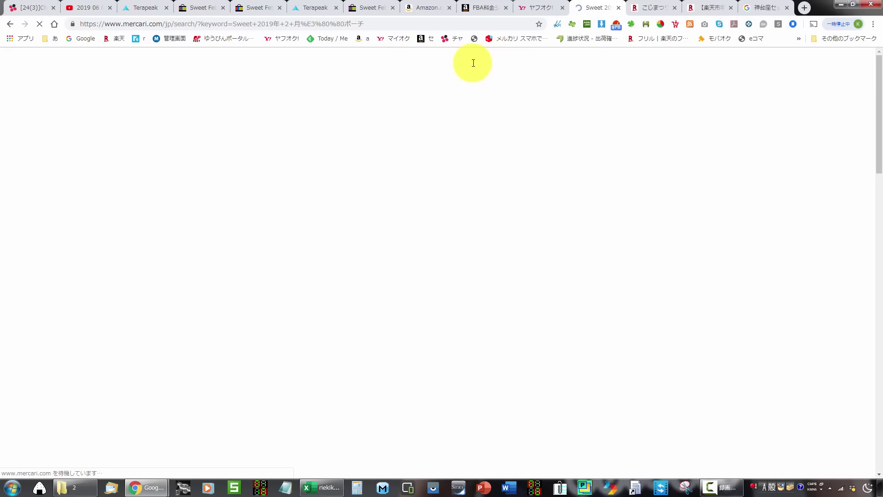
scroll(288, 208, down, 10)
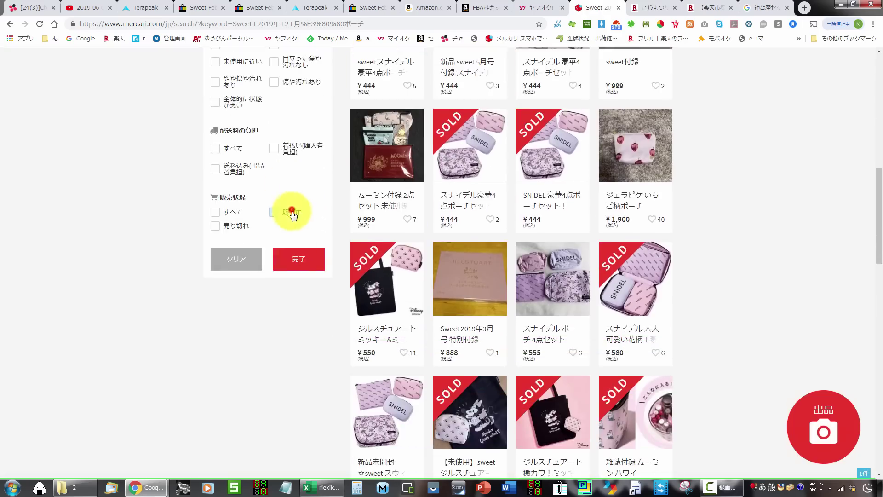
click(291, 212)
click(296, 258)
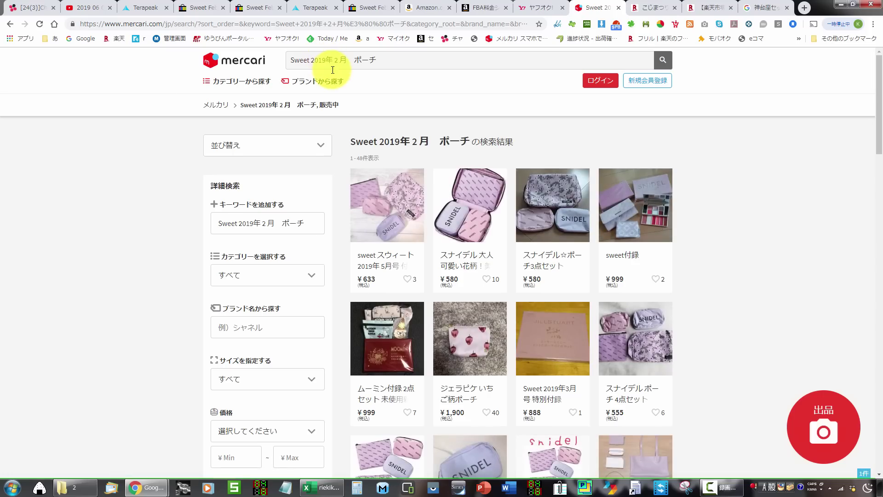
Shorten the Mercari search keywords to Sweet 2月 ポーチ and browse the results for the wallet and pouch supplement.
click(307, 61)
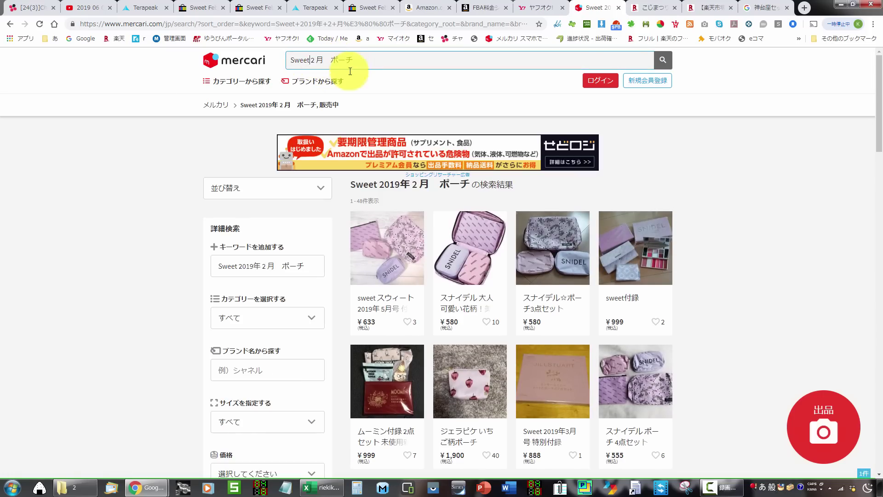
key(Zenkaku_Hankaku)
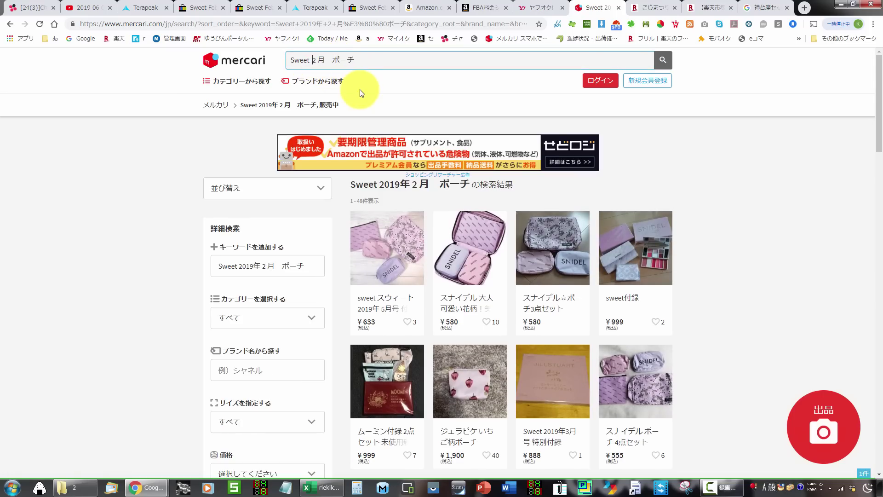
key(Return)
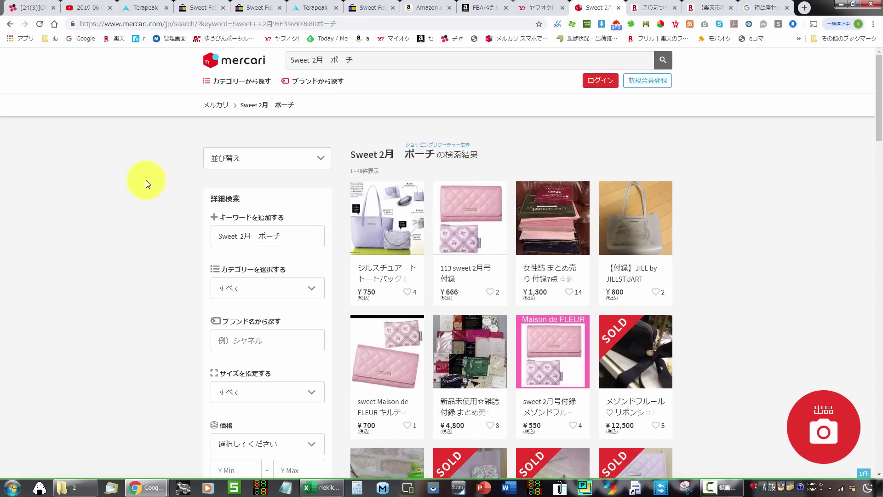
scroll(145, 182, down, 7)
scroll(146, 184, down, 13)
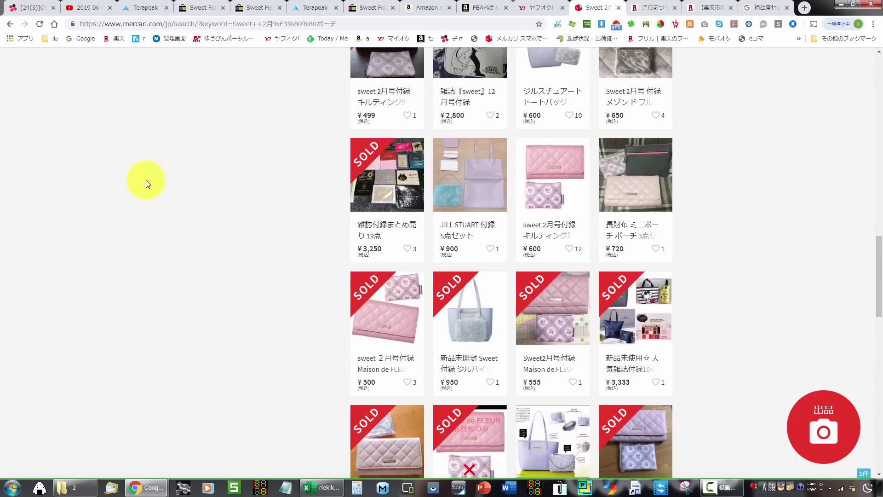
scroll(145, 182, down, 10)
scroll(184, 276, up, 12)
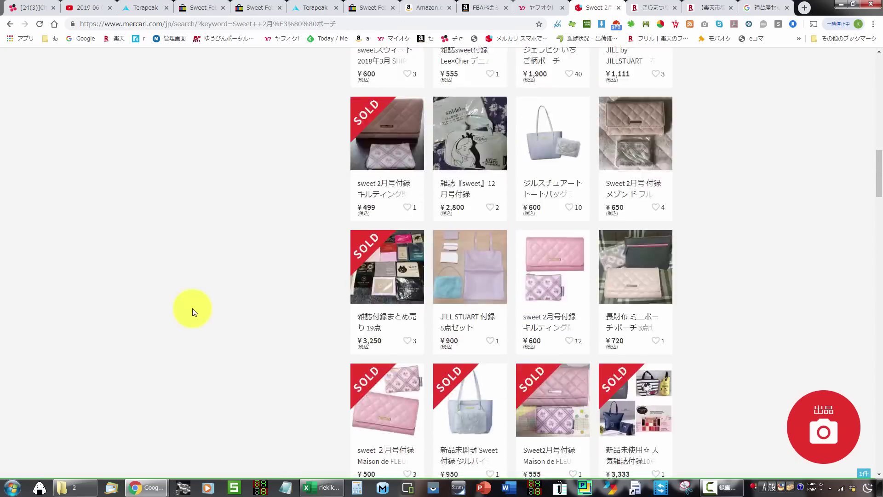
scroll(193, 308, up, 8)
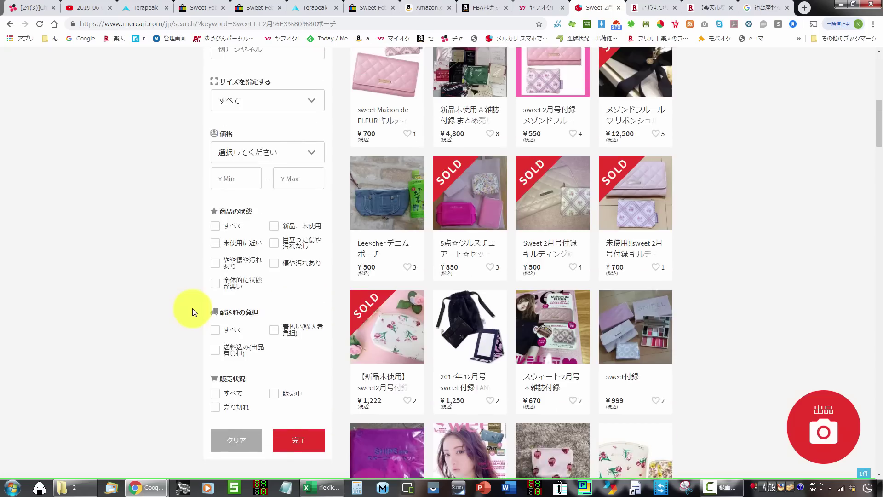
Search Rakuten Rakuma with the copied Mercari keywords Sweet 2月 ポーチ and limit the results to items on sale (販売中のみ).
scroll(193, 312, up, 7)
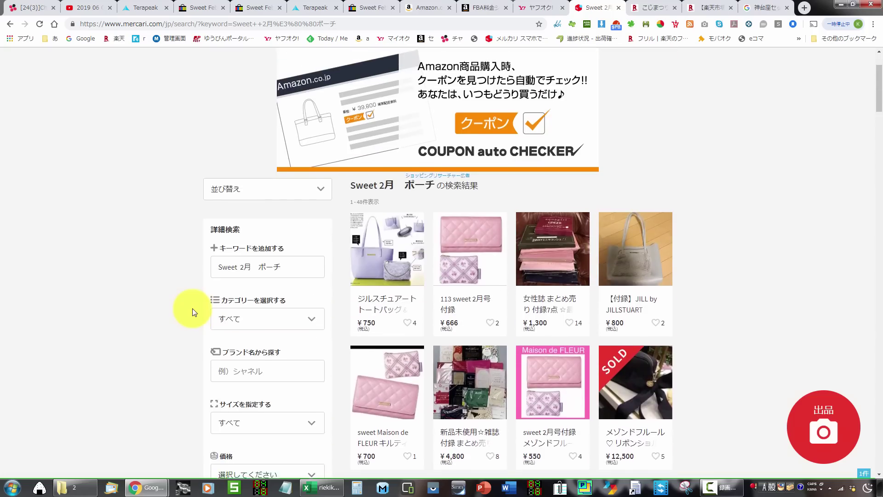
scroll(192, 313, up, 2)
triple_click(388, 61)
key(ctrl+c)
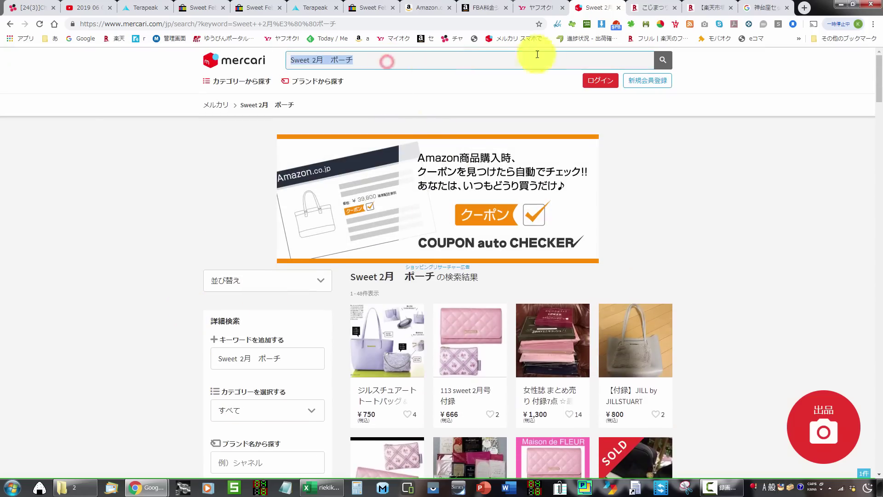
click(653, 7)
key(ctrl+a)
key(ctrl+v)
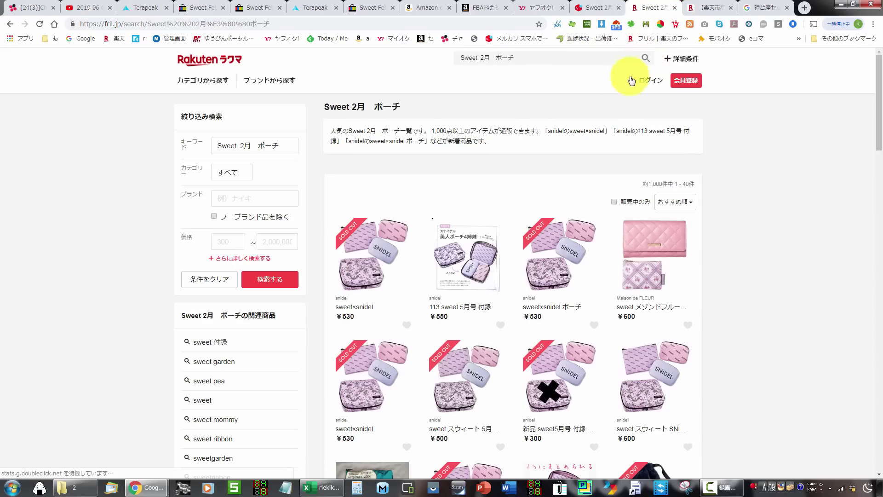
click(628, 203)
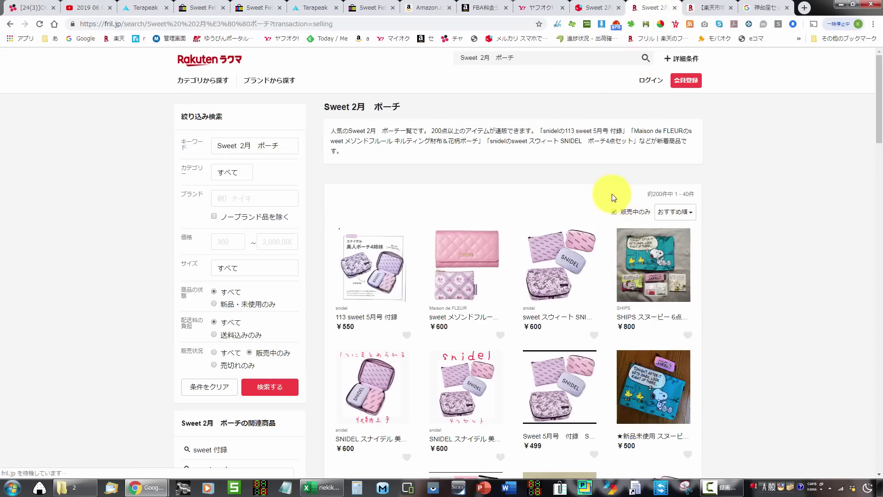
Browse the Rakuma results for the Maison de FLEUR wallet and pouch supplement and the Sweet February magazine.
scroll(613, 197, down, 10)
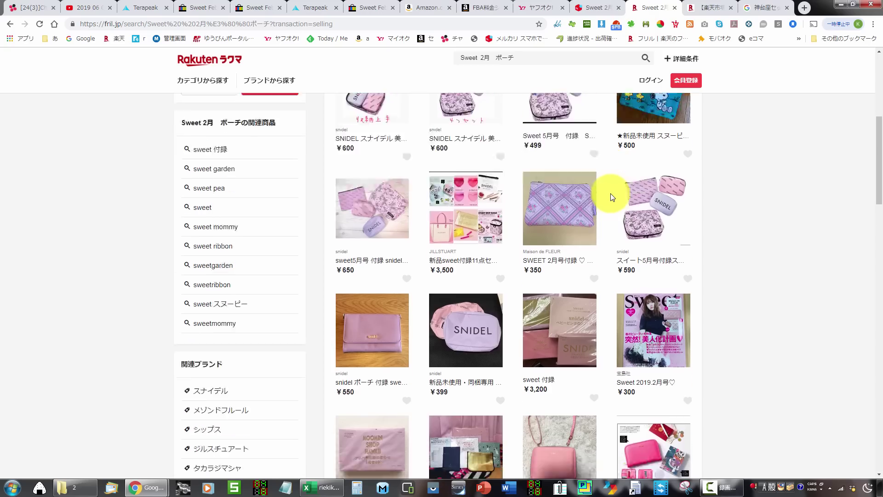
scroll(612, 197, down, 3)
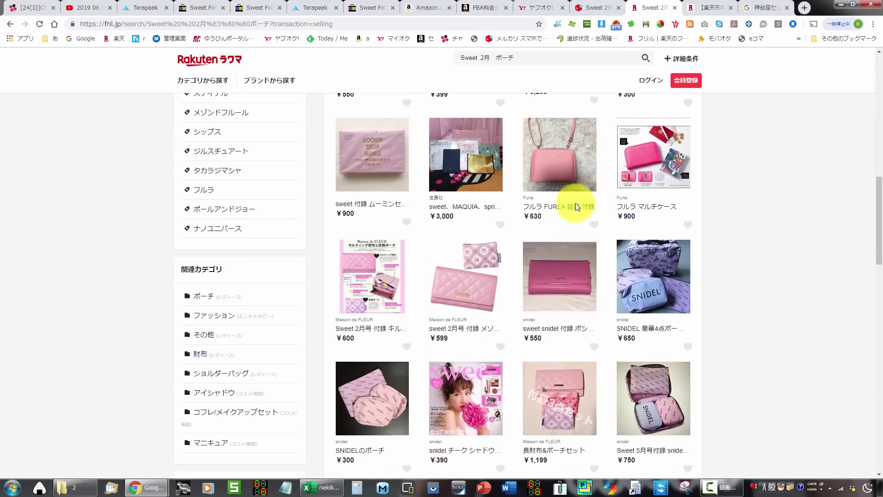
scroll(534, 309, down, 8)
scroll(532, 307, down, 7)
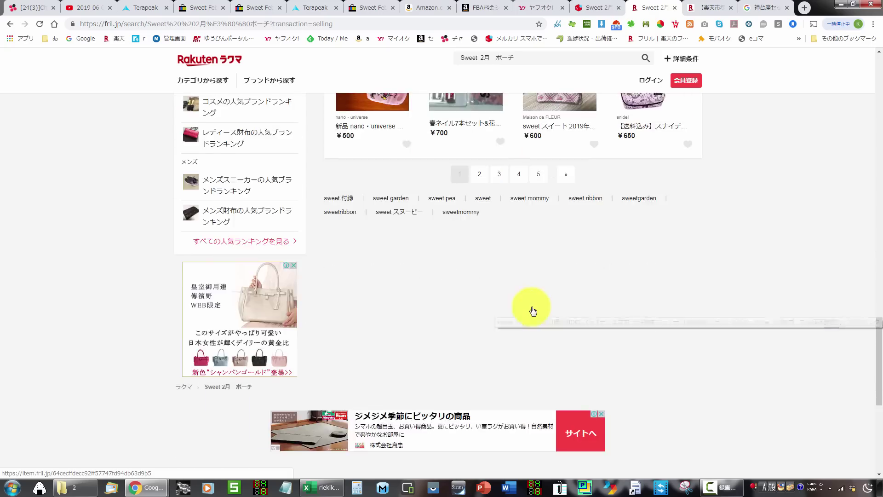
scroll(529, 309, up, 3)
scroll(365, 320, up, 20)
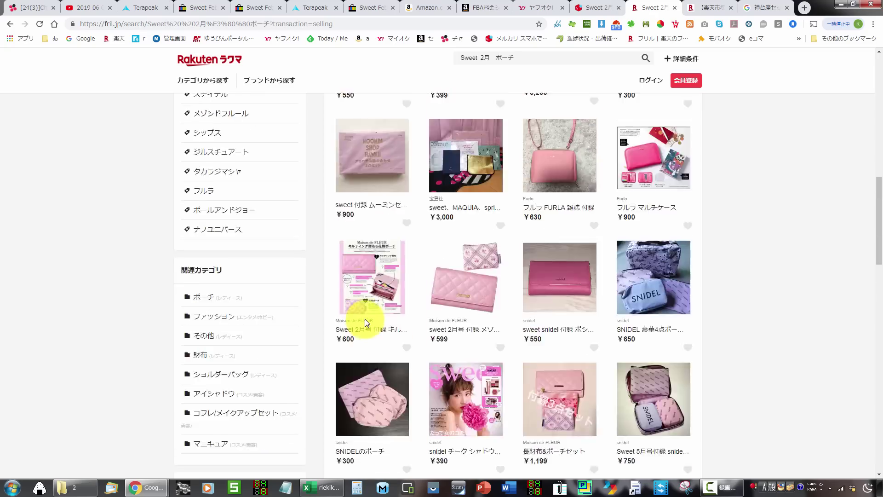
scroll(367, 323, up, 2)
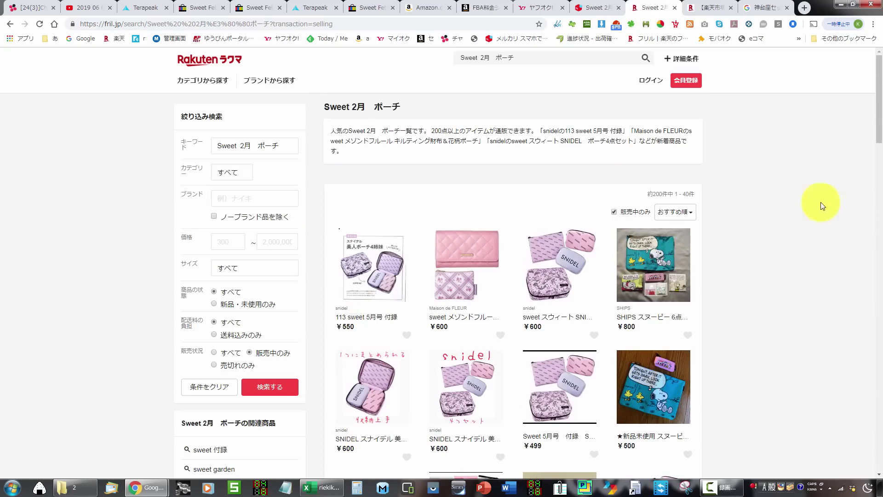
Open the ¥300 Sweet 2019.2月号 magazine listing on Rakuma and read its description.
scroll(822, 206, down, 6)
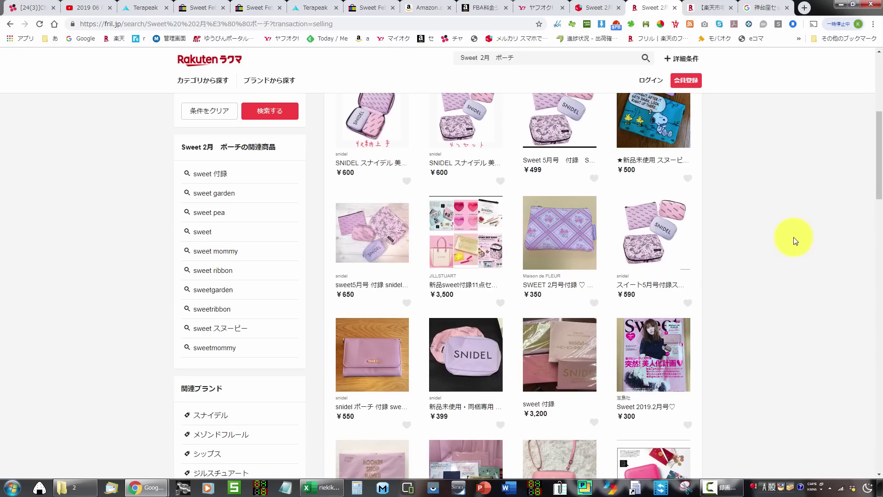
click(685, 368)
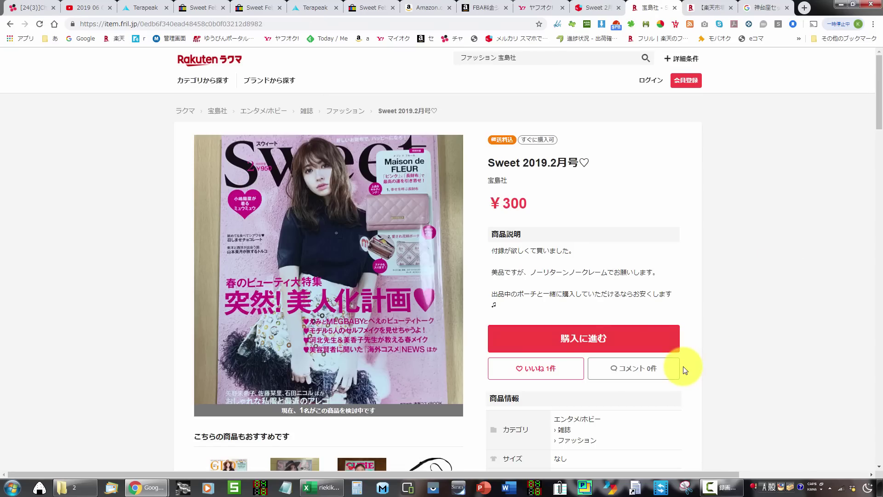
scroll(685, 368, down, 2)
scroll(685, 369, up, 1)
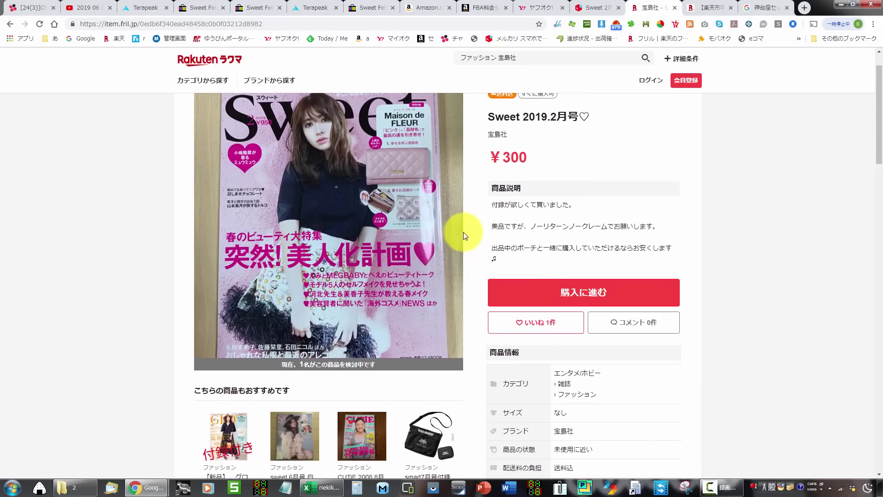
Compare the eBay Sweet February 2019 listing's cover and supplements with the Rakuma magazine listing.
click(269, 7)
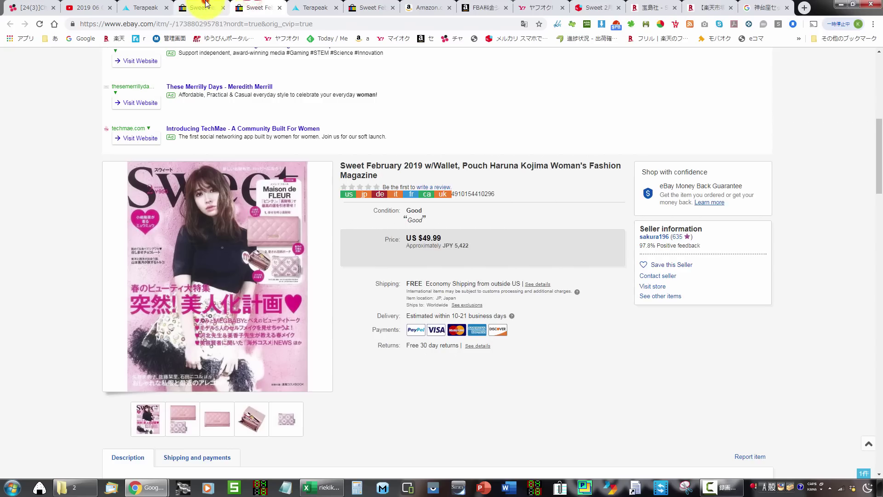
click(205, 6)
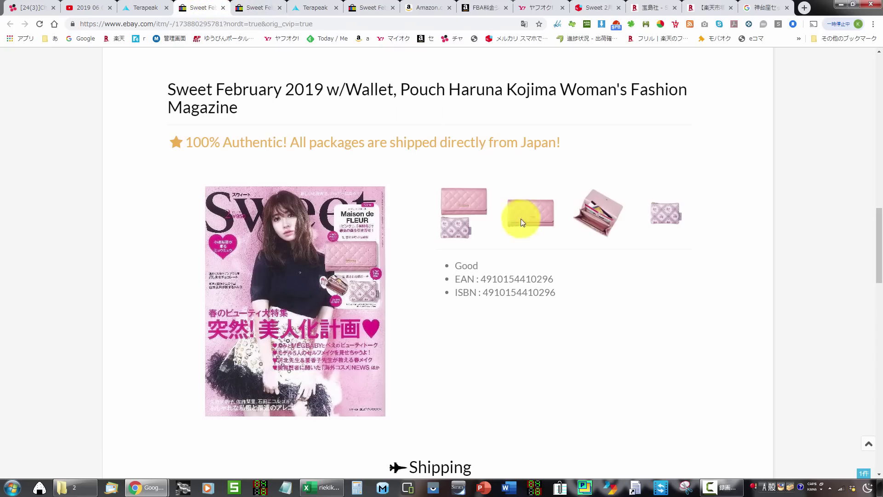
click(640, 6)
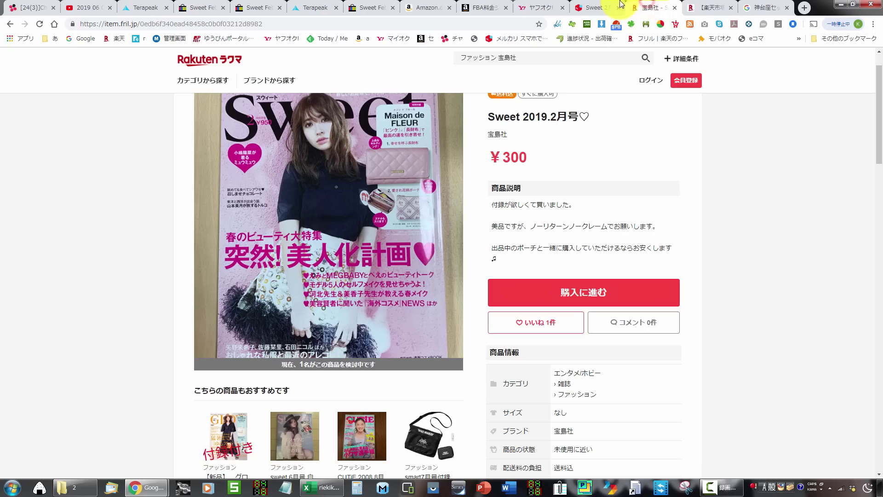
Read the Rakuma magazine listing's item details, shipping terms and seller information.
scroll(566, 388, down, 7)
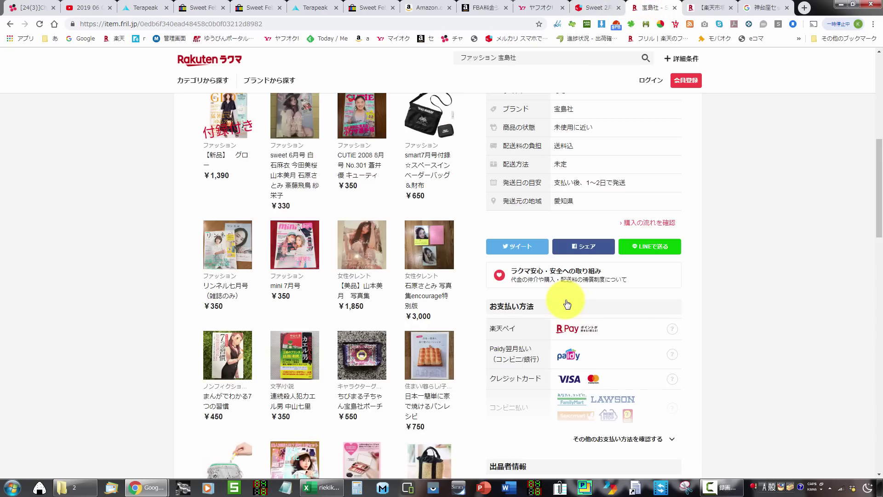
scroll(567, 304, down, 5)
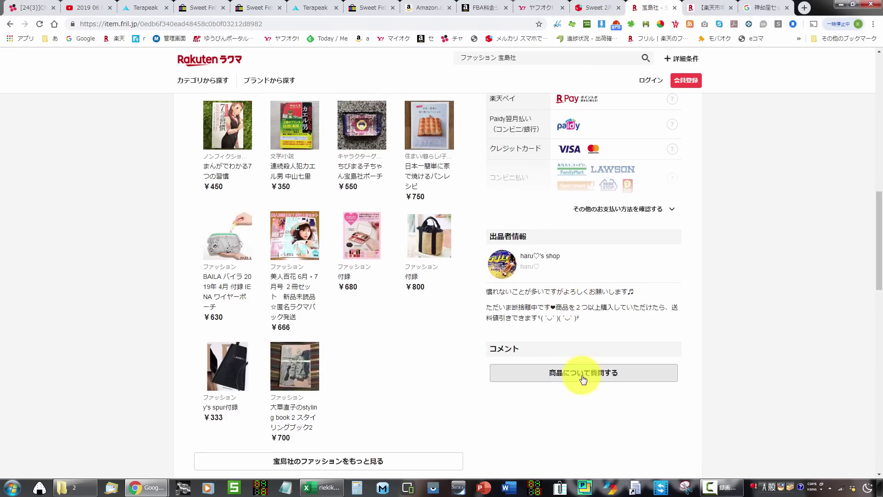
scroll(582, 378, up, 14)
scroll(571, 305, down, 8)
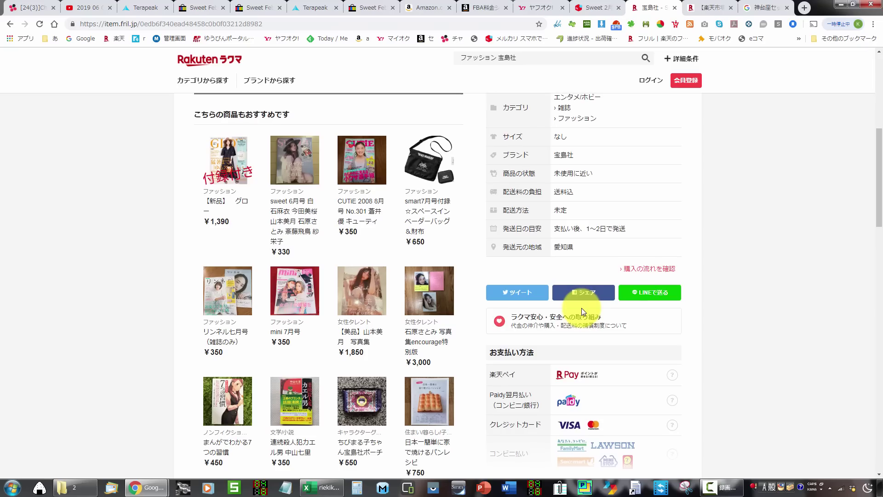
scroll(580, 306, down, 4)
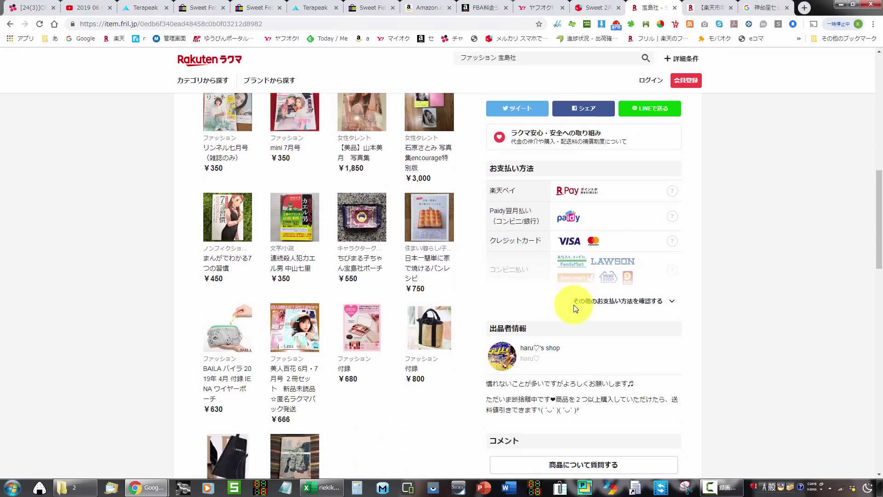
Browse the magazine seller's Rakuma shop and open its ¥350 SWEET 2月号付録 Maison de FLEUR pouch listing in a separate tab.
click(503, 355)
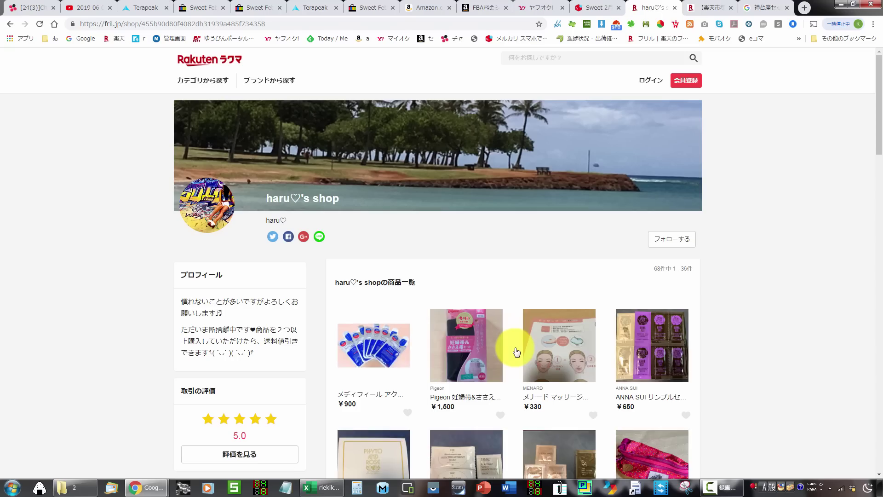
scroll(516, 352, down, 6)
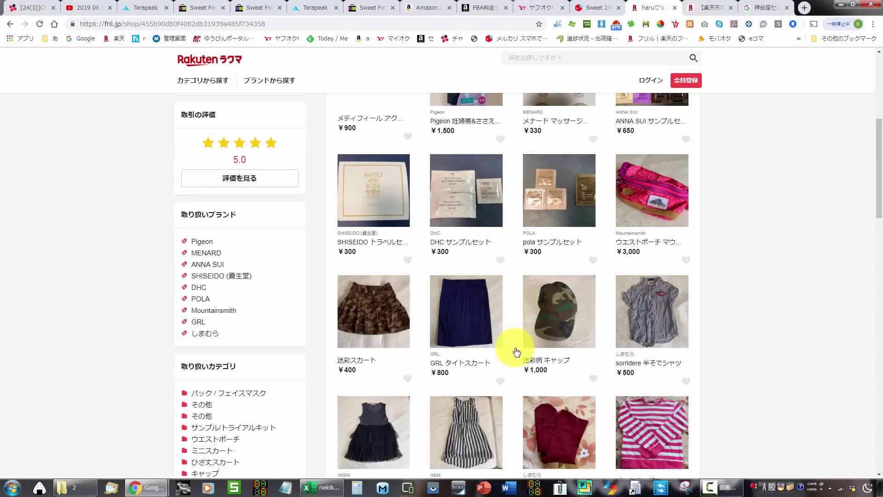
scroll(517, 352, down, 6)
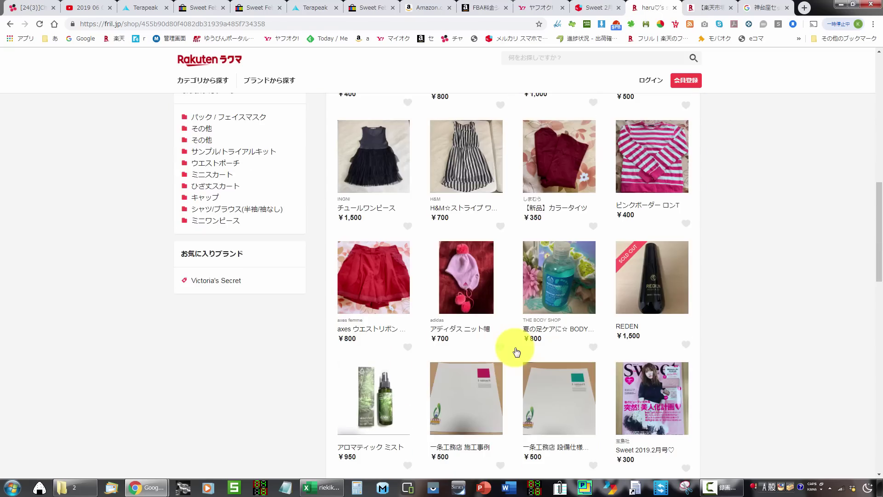
scroll(516, 352, down, 12)
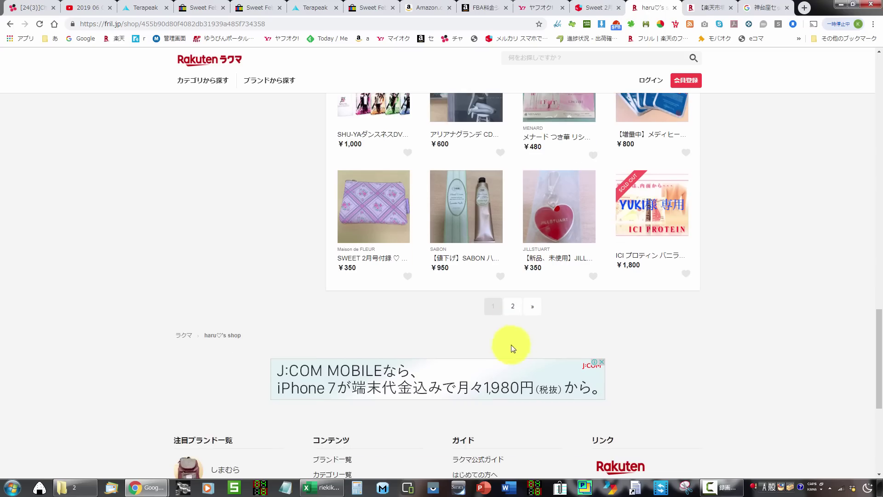
middle_click(352, 208)
Check the second page of the seller's Rakuma shop for related items and return to the first page.
scroll(510, 322, down, 20)
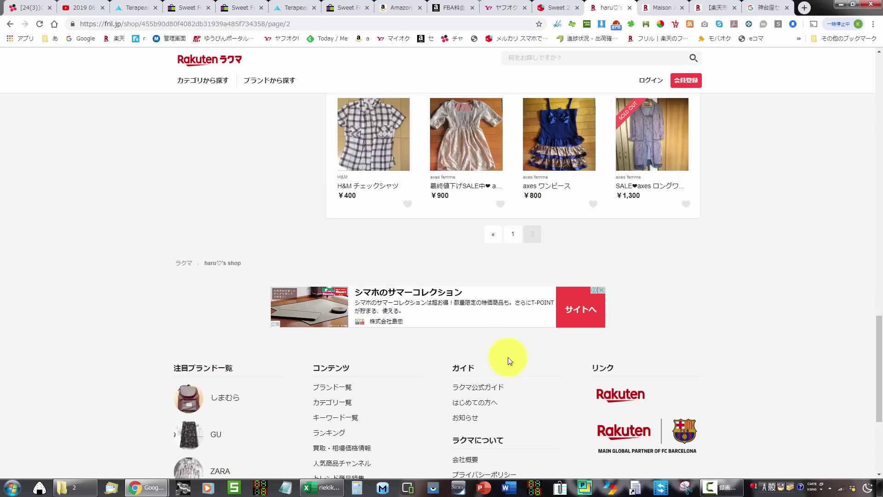
right_click(365, 272)
click(384, 279)
scroll(644, 368, up, 10)
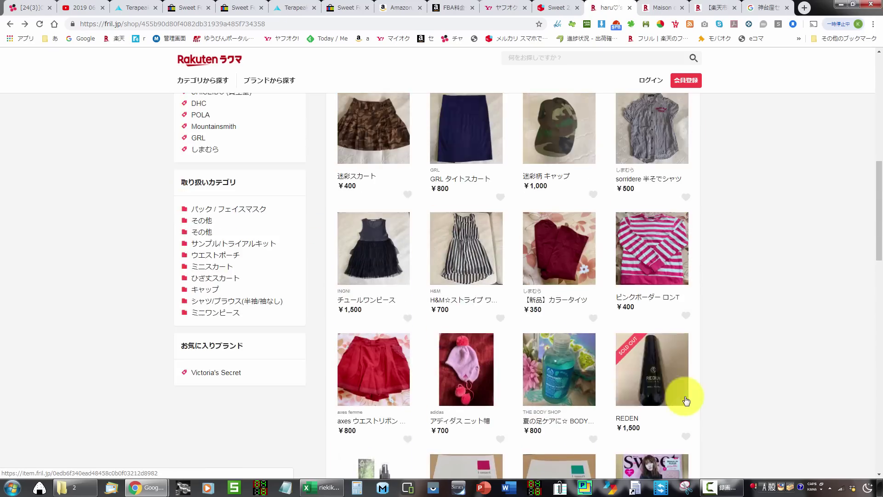
scroll(682, 382, up, 10)
View the photos in the seller's Maison de FLEUR pouch listing.
click(660, 4)
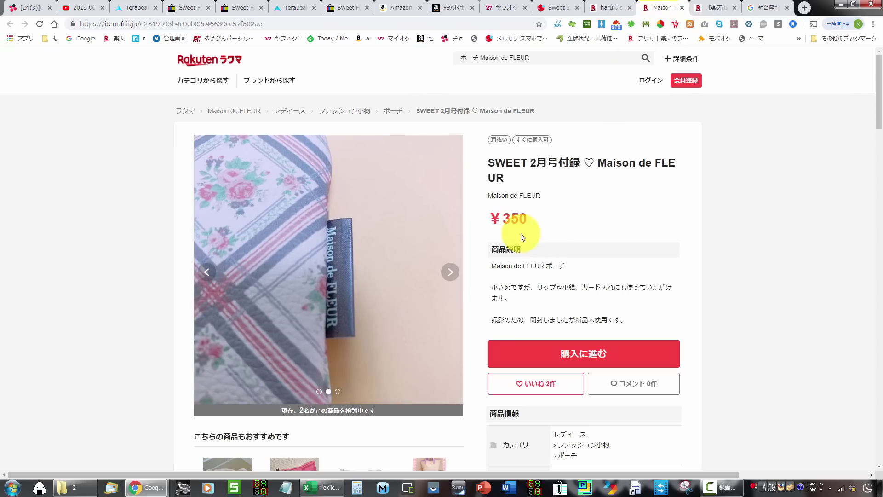
click(452, 270)
click(455, 273)
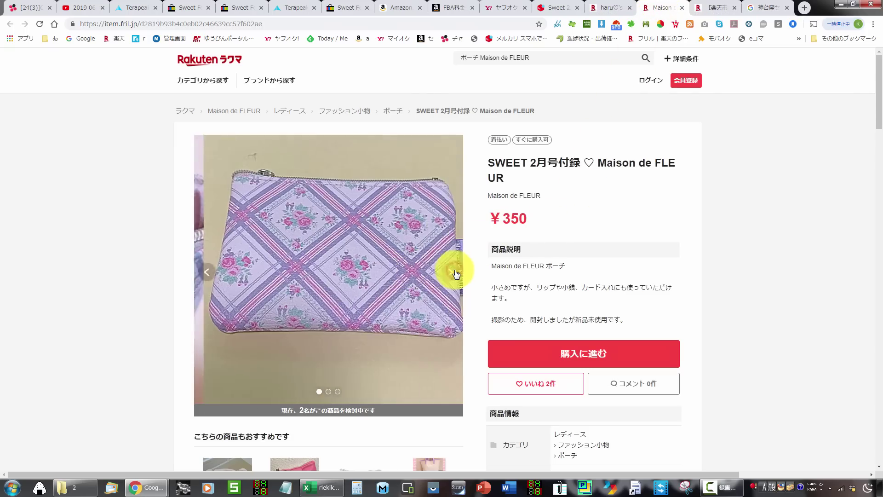
Examine the wallet and pouch photos in the eBay Sweet February 2019 listing.
click(236, 7)
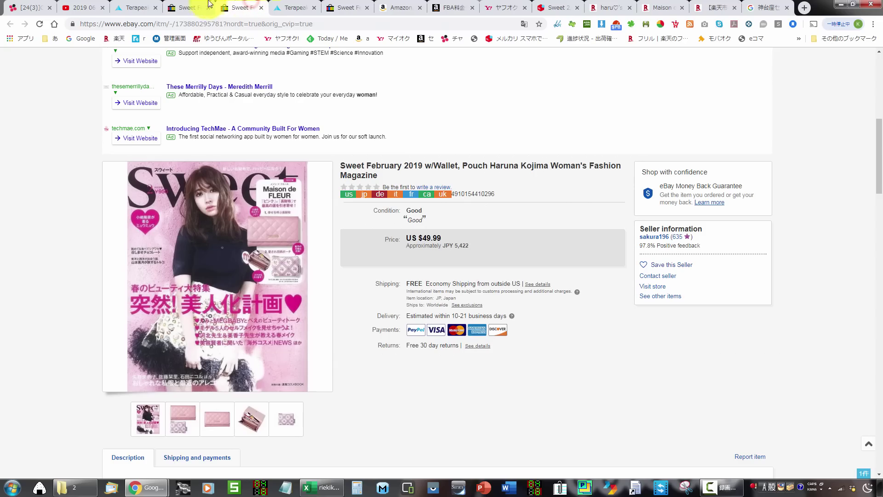
mouse_move(173, 423)
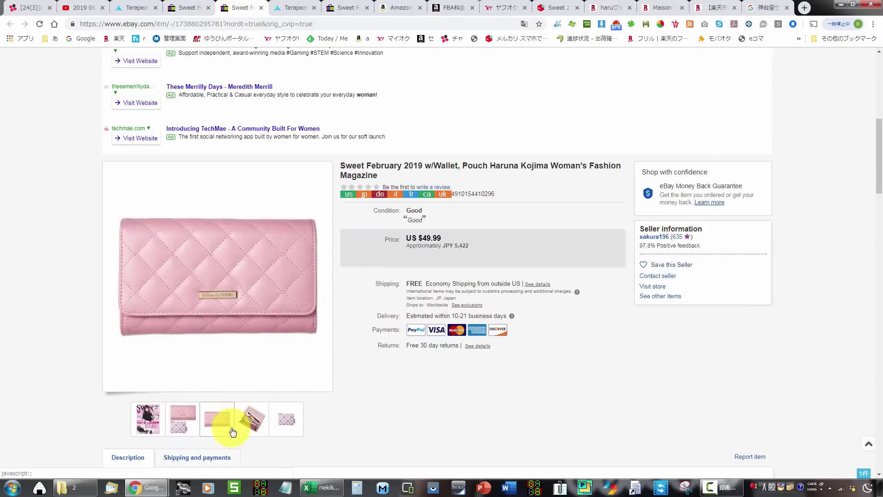
mouse_move(248, 432)
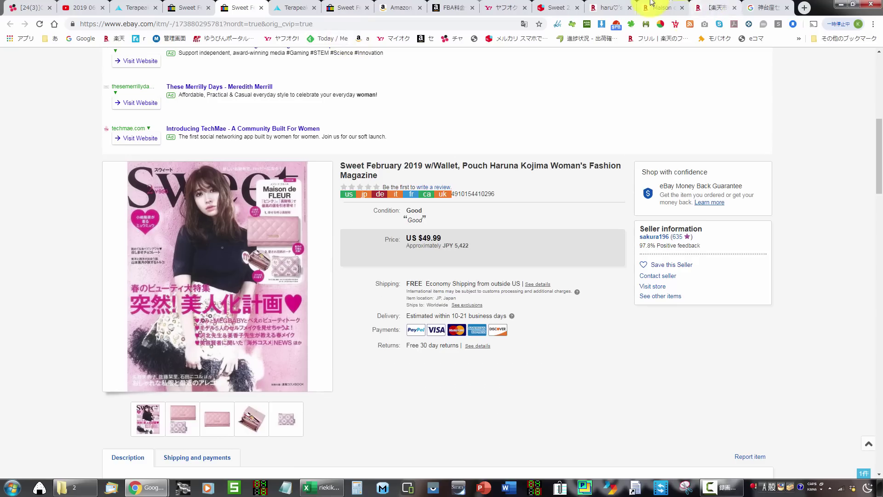
Check the Amazon offers for the magazine, reading the ECOBOOKS and The Stand Dealer condition notes about included supplements.
click(387, 5)
scroll(419, 161, down, 20)
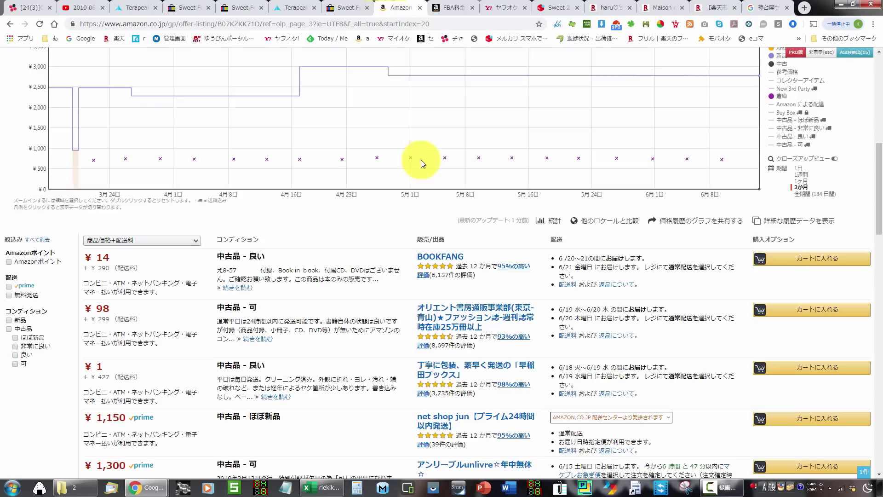
scroll(424, 174, up, 2)
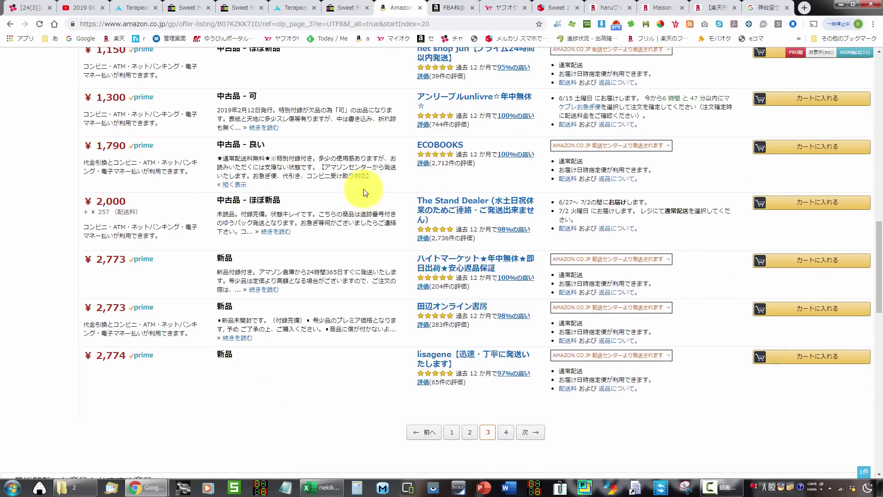
scroll(257, 248, up, 1)
scroll(241, 230, up, 1)
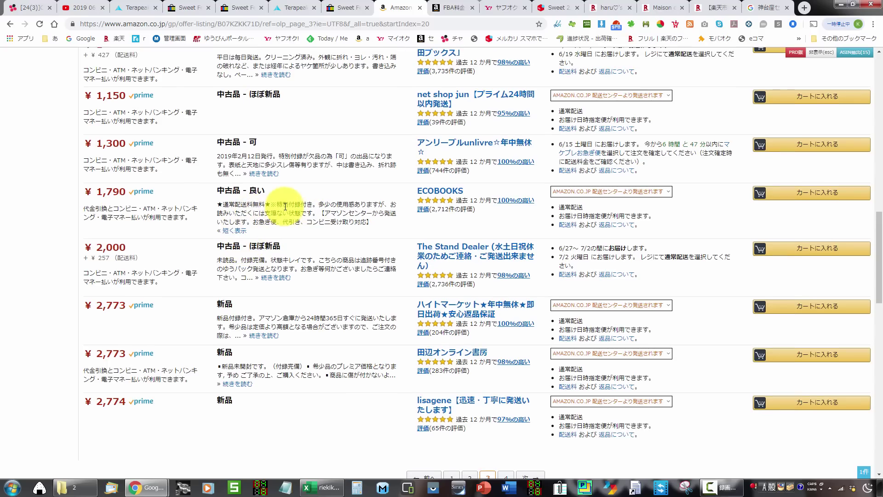
click(276, 277)
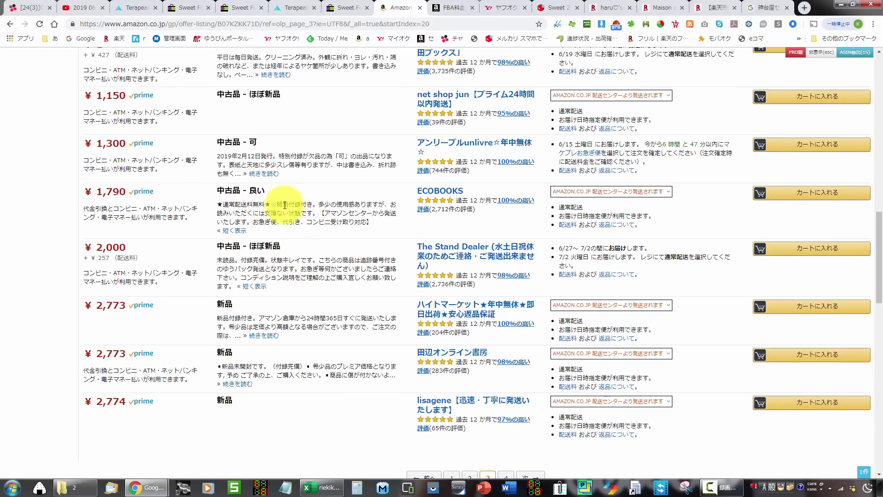
drag(283, 205, 330, 204)
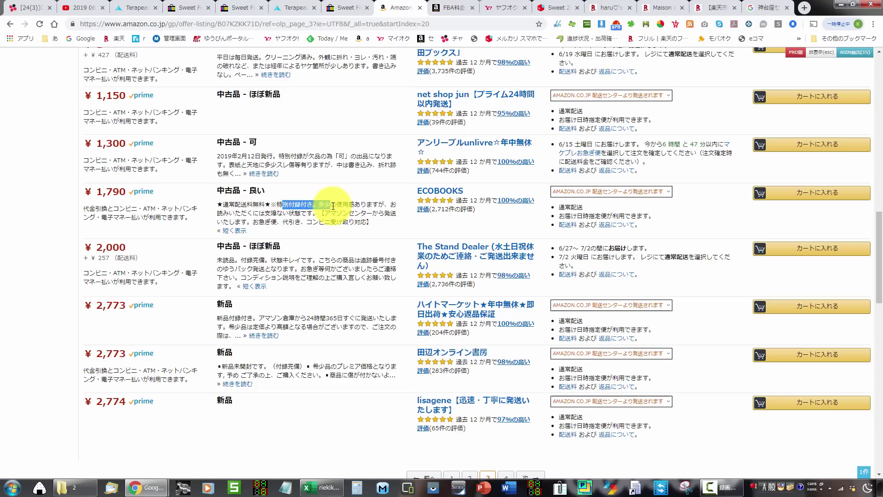
Compare the prices and conditions of the used and new Amazon offers for the magazine.
click(349, 265)
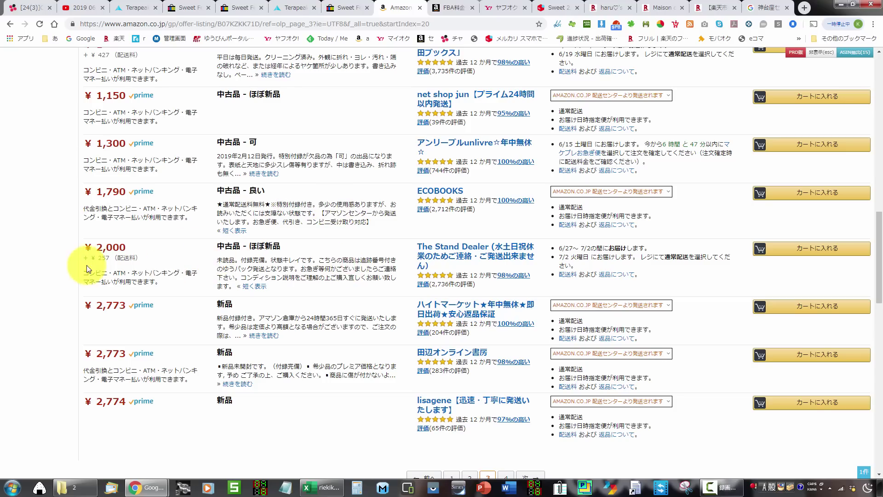
scroll(87, 266, up, 2)
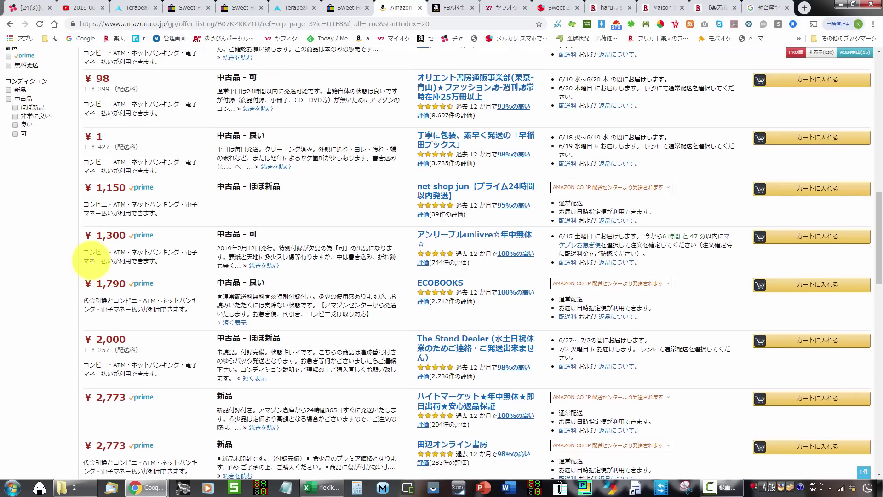
scroll(92, 260, up, 2)
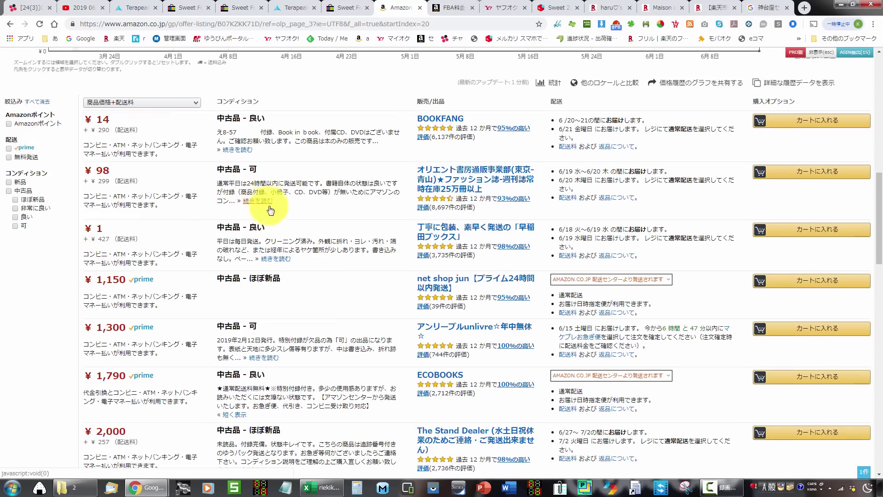
scroll(129, 231, down, 4)
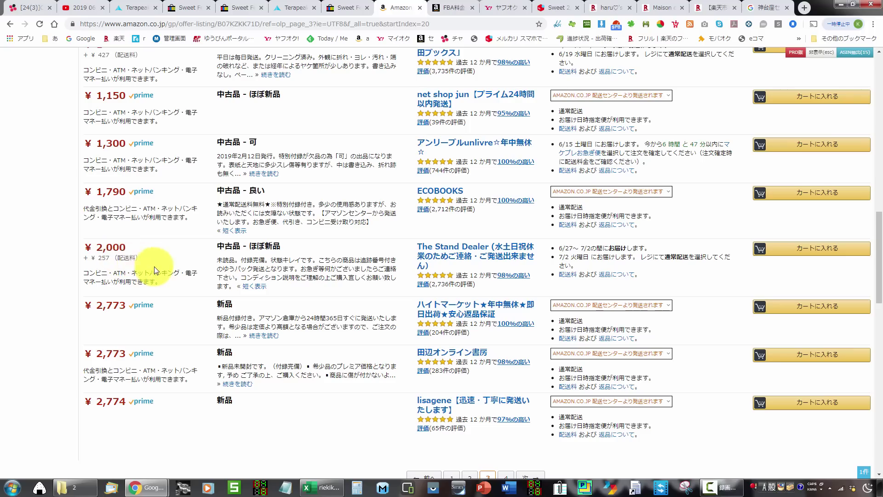
key(alt+Tab)
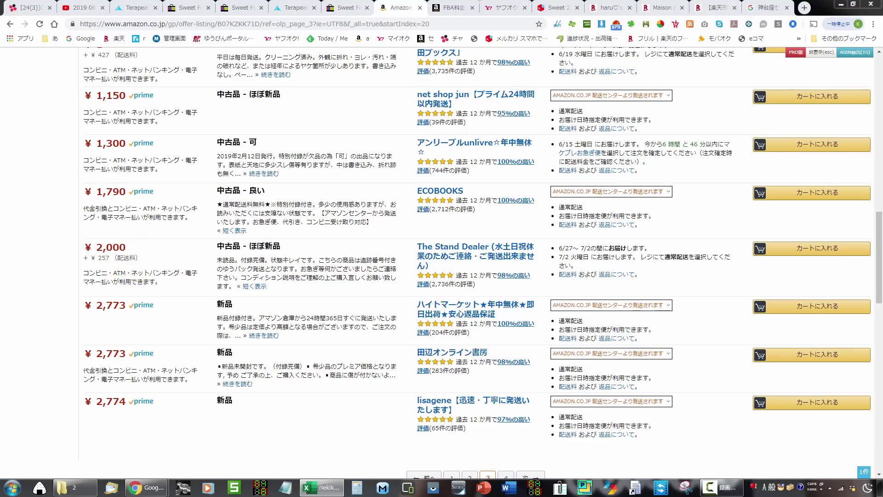
Examine the eBay Sweet February 2019 listing sold without the wallet and pouch, including its price and item details.
key(ctrl+5)
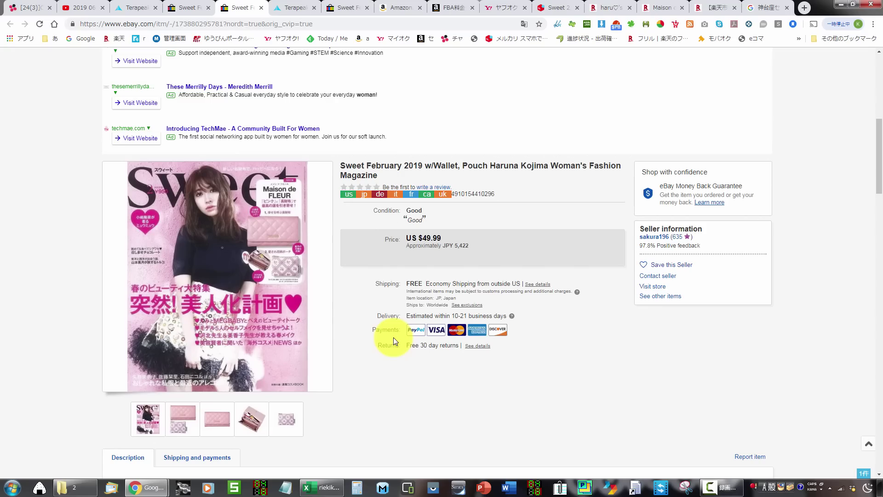
scroll(394, 338, up, 4)
click(348, 7)
scroll(381, 293, down, 8)
scroll(366, 343, up, 14)
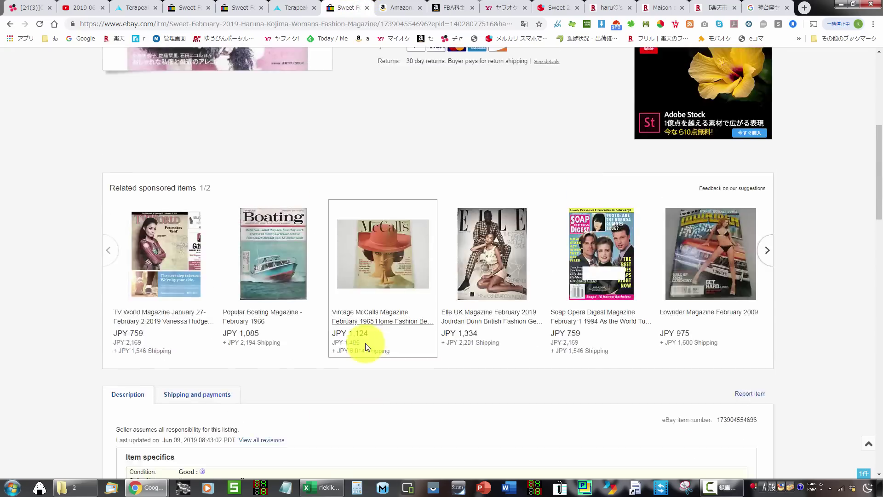
scroll(364, 345, up, 10)
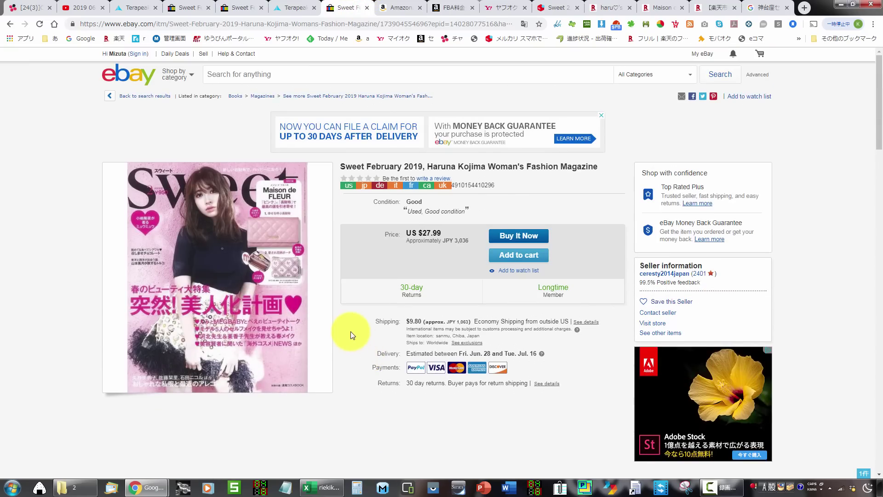
Return to the eBay results for Sweet February 2019 and open the $37.99, $45.00 and $50.00 listings in new tabs.
click(295, 7)
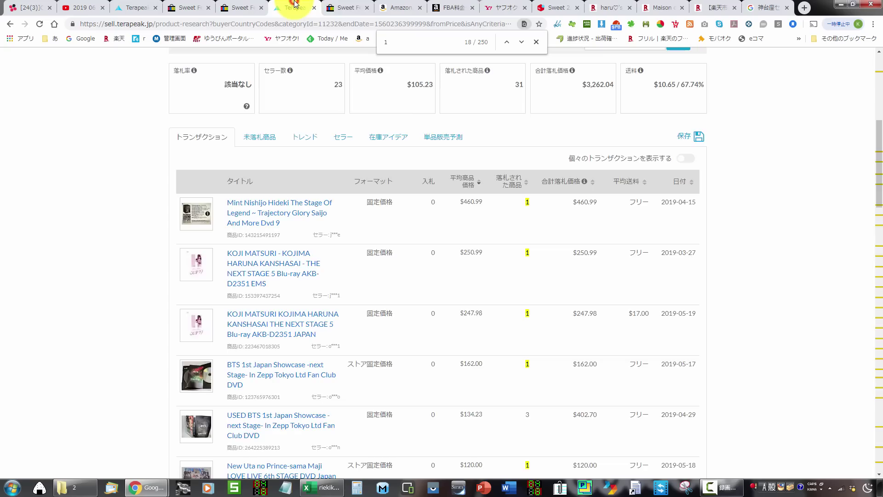
click(340, 7)
right_click(60, 161)
click(73, 167)
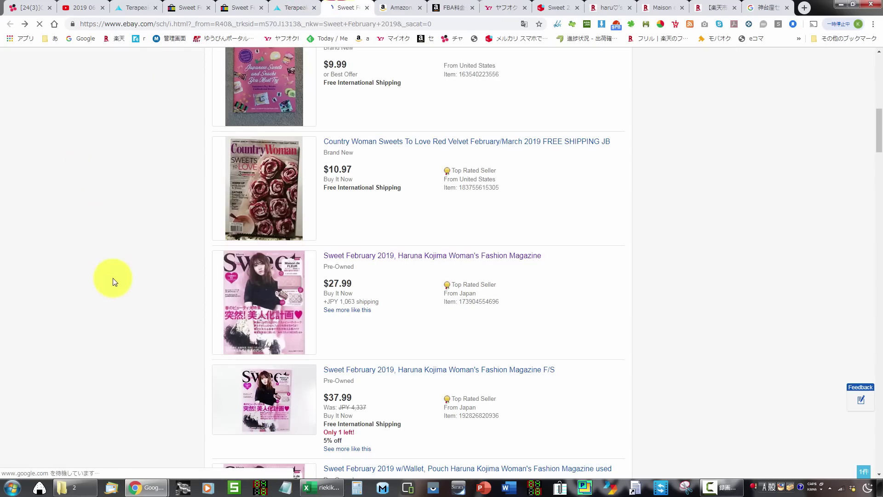
scroll(112, 278, down, 2)
scroll(112, 278, down, 2)
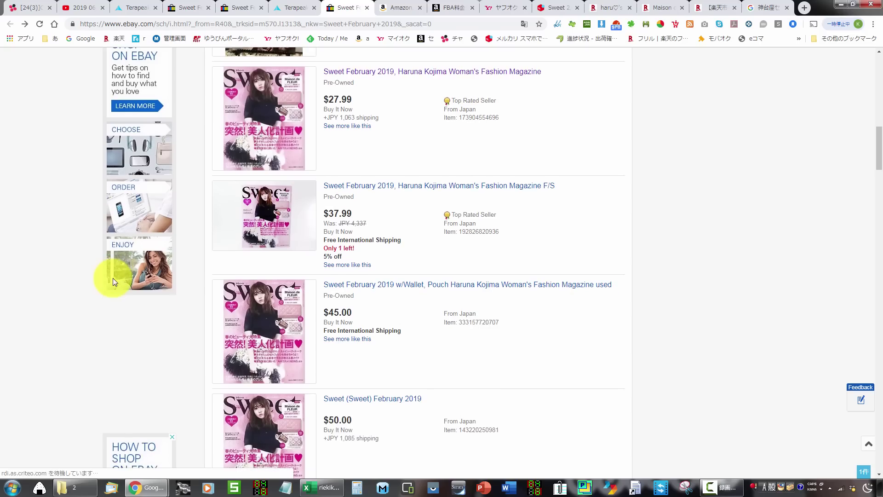
scroll(112, 277, down, 1)
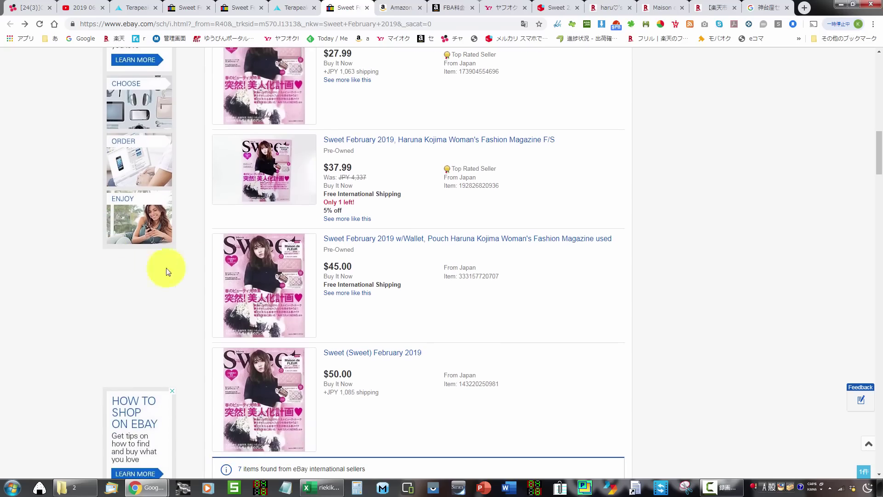
ctrl+click(271, 171)
ctrl+click(277, 272)
ctrl+click(279, 389)
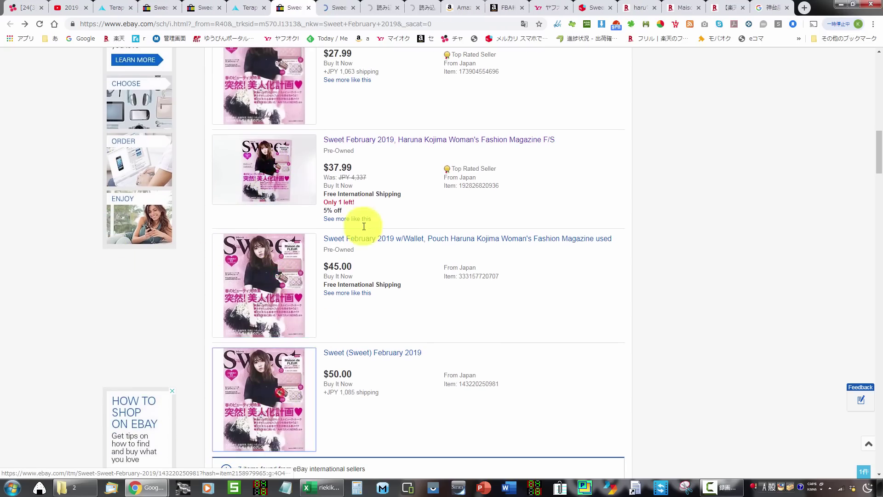
Check the description and photos of the $37.99 Sweet February 2019 F/S listing.
click(323, 3)
scroll(288, 325, down, 7)
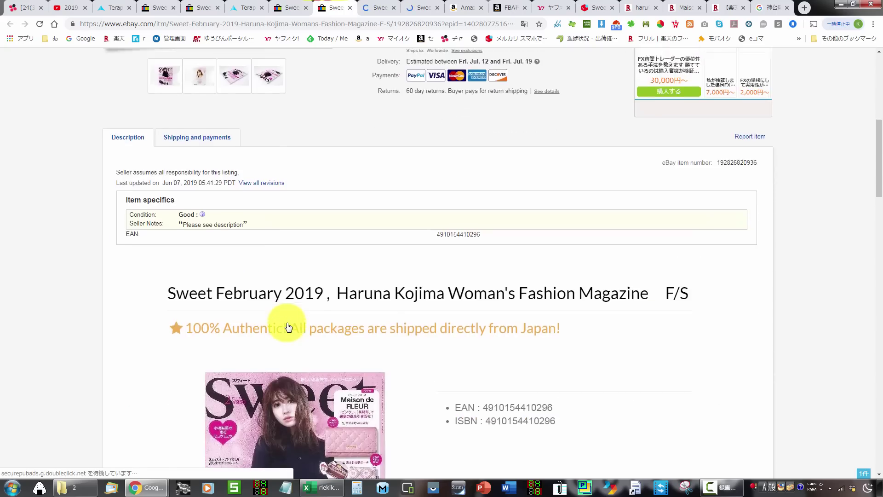
scroll(265, 292, up, 4)
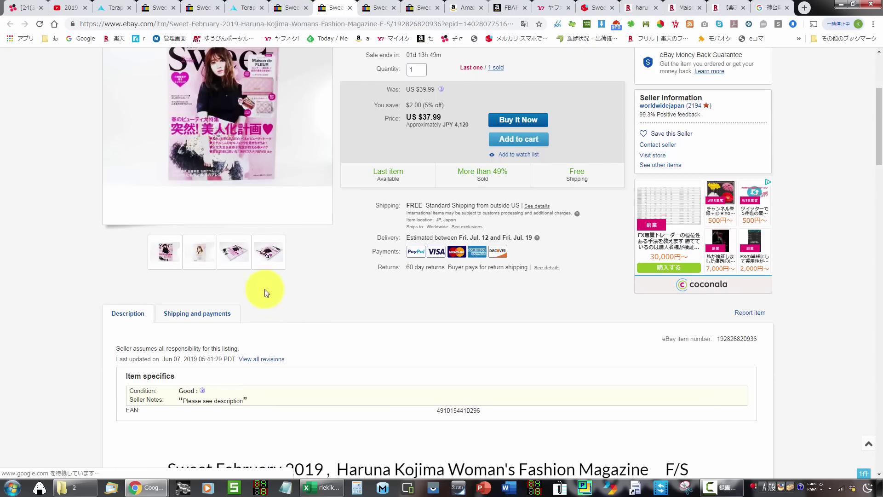
click(273, 252)
scroll(322, 359, up, 4)
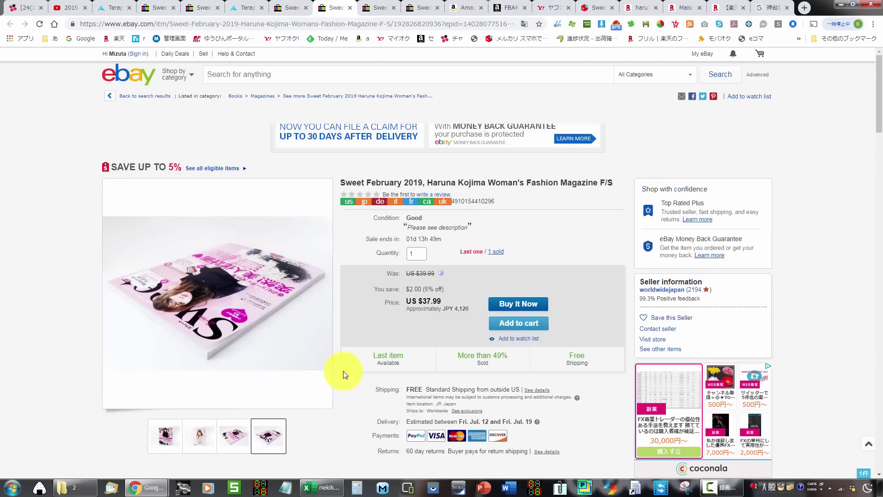
View the purchase history of the $37.99 listing, recheck its description and close the listing.
click(491, 252)
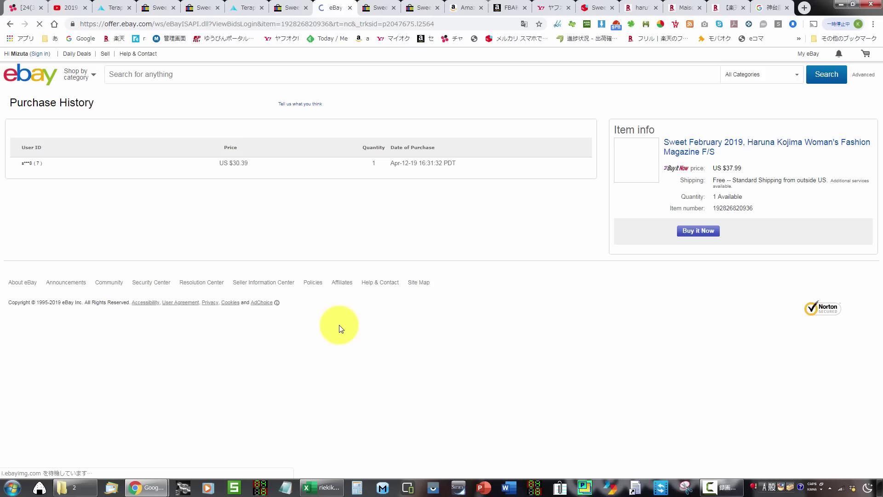
right_click(326, 229)
click(332, 234)
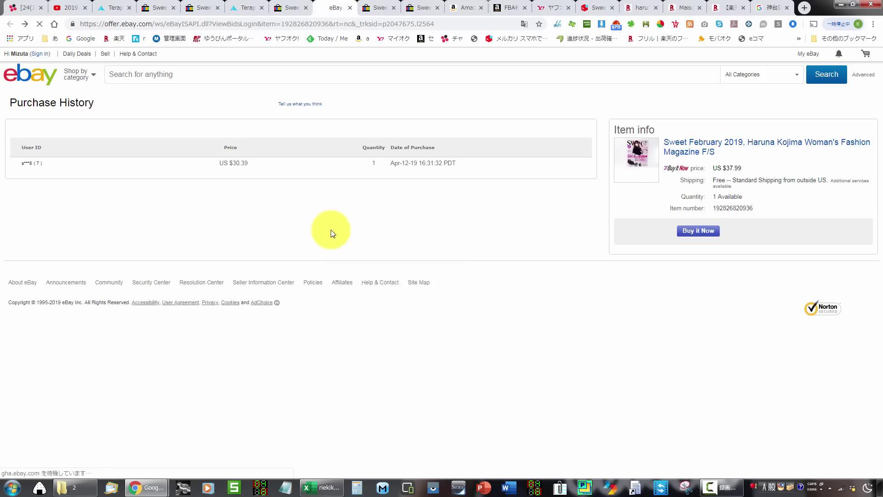
scroll(347, 325, down, 2)
scroll(144, 350, down, 10)
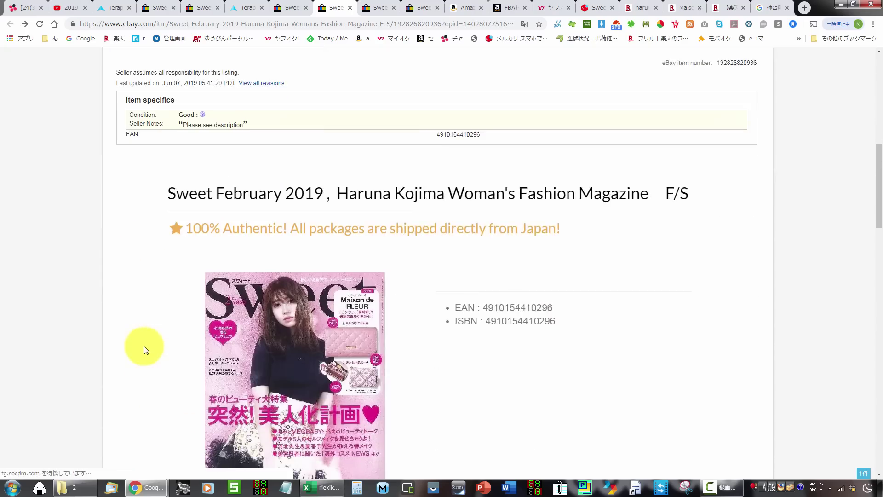
key(ctrl+w)
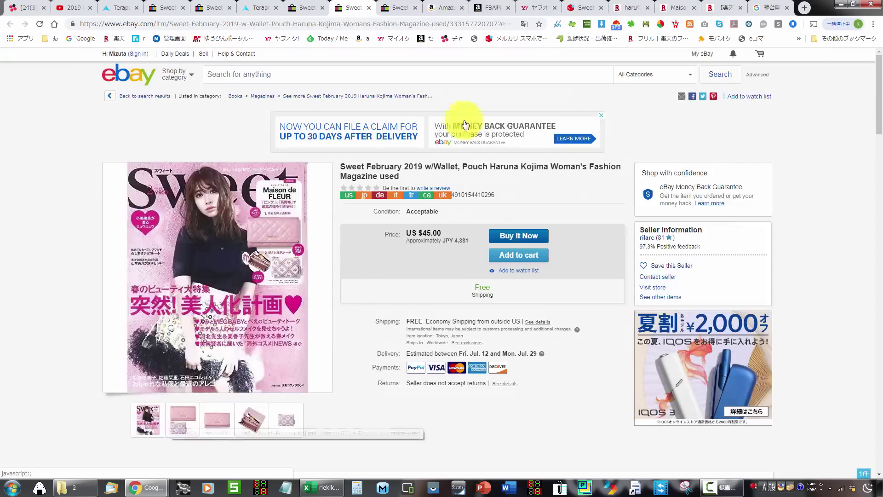
Read the item description of the $45.00 Sweet February 2019 w/Wallet, Pouch listing.
click(404, 7)
click(362, 3)
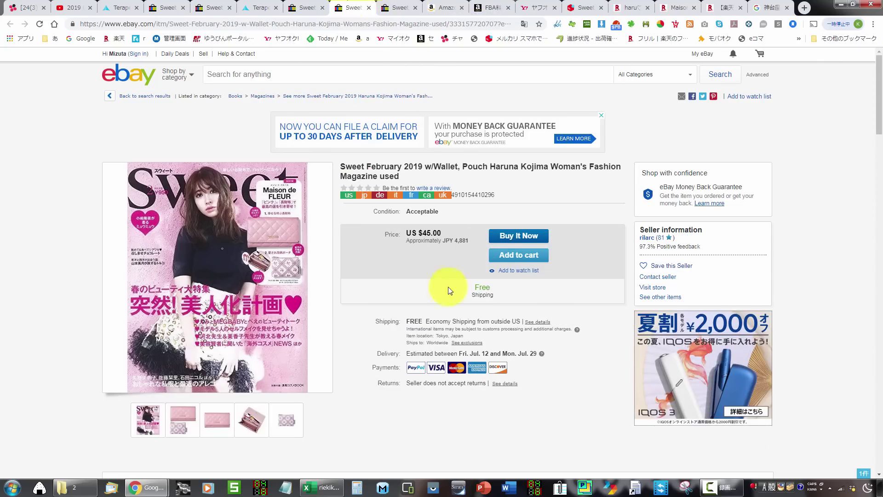
scroll(449, 289, down, 10)
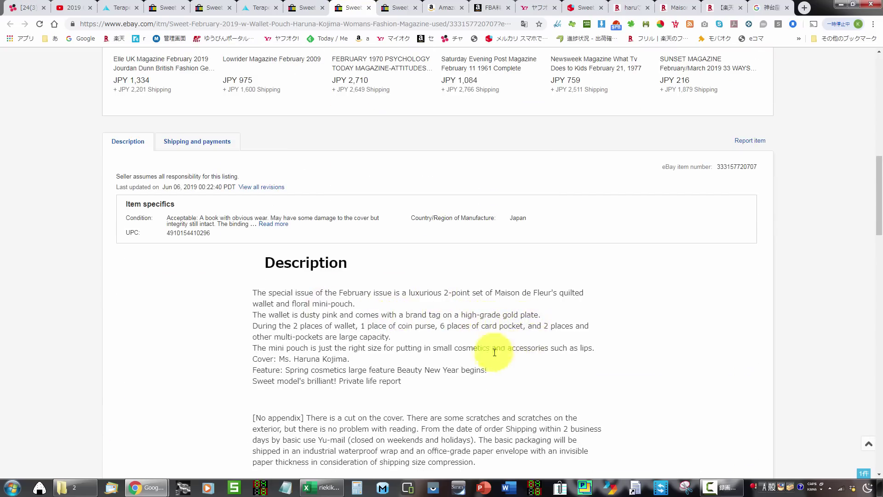
scroll(457, 389, down, 2)
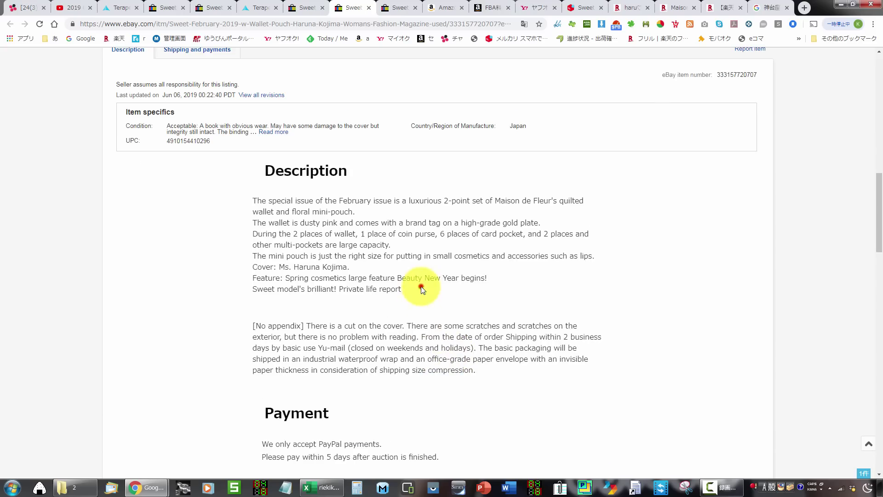
Copy the supplement and feature text from the listing's description and translate it from English to Japanese in Google Translate.
drag(417, 288, 226, 204)
key(ctrl+c)
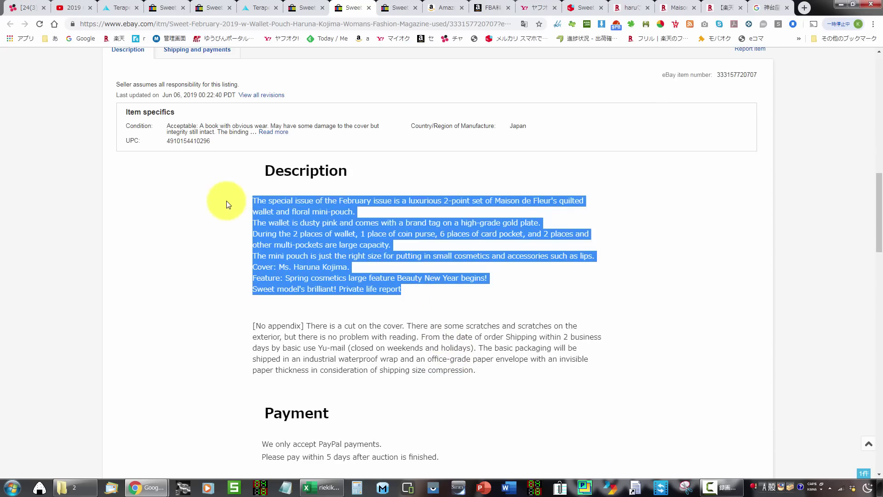
middle_click(78, 39)
click(777, 4)
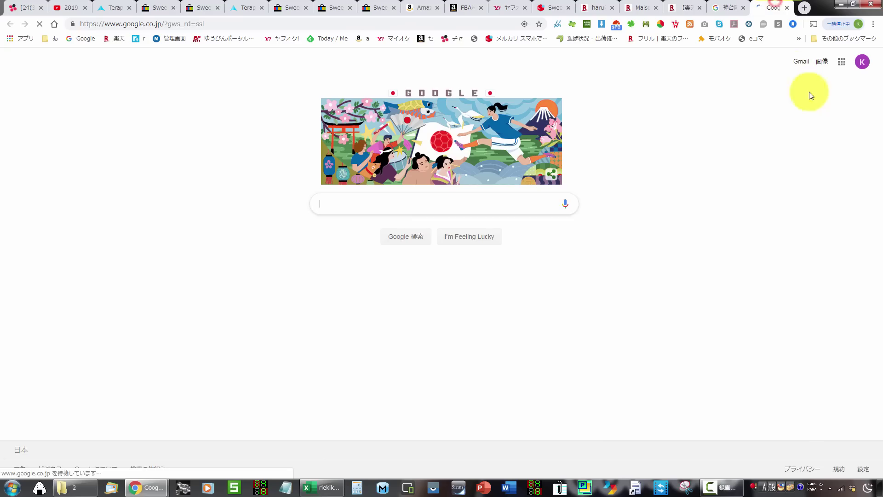
click(842, 62)
click(757, 259)
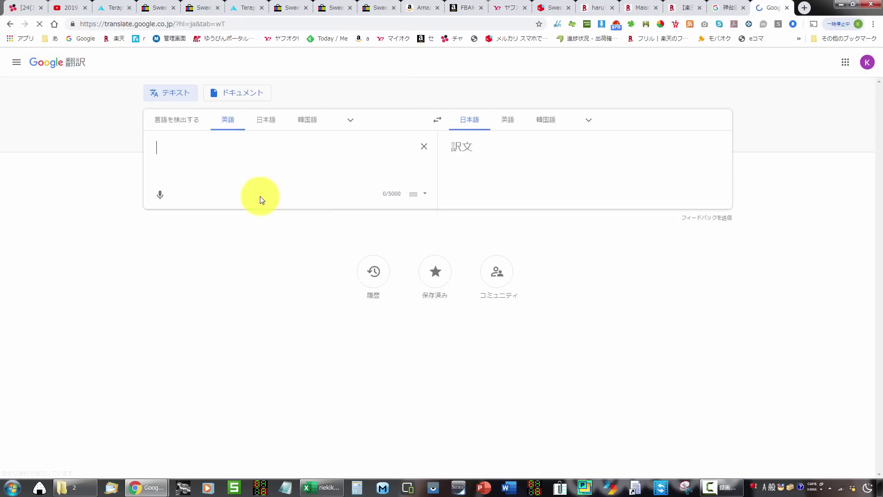
key(ctrl+v)
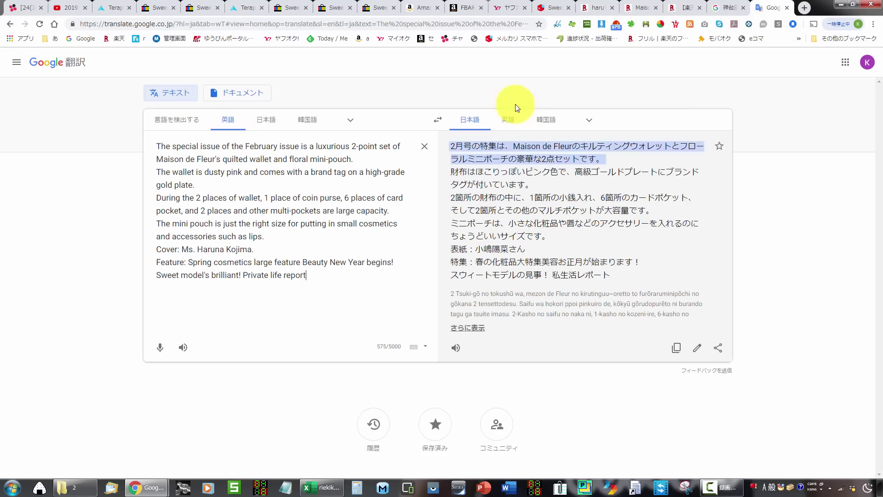
Compare the $50.00 Sweet (Sweet) February 2019 listing with the $45.00 w/Wallet, Pouch listing.
click(354, 5)
click(389, 5)
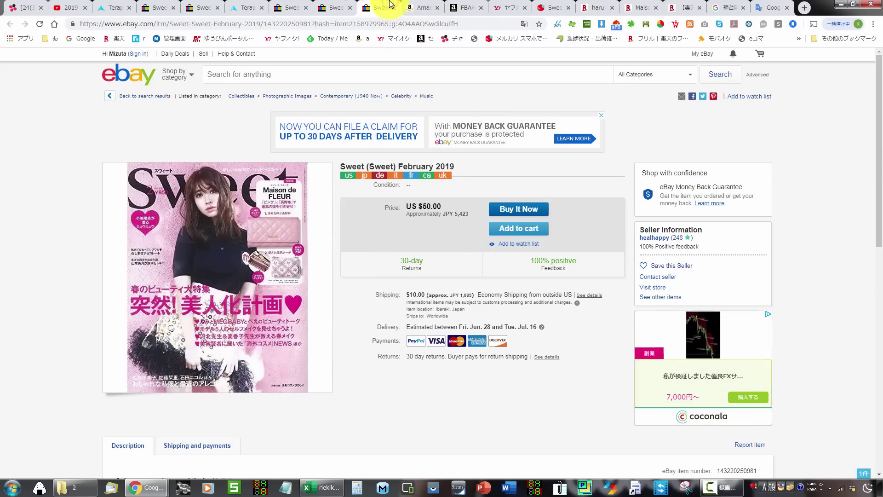
click(336, 5)
scroll(395, 246, up, 15)
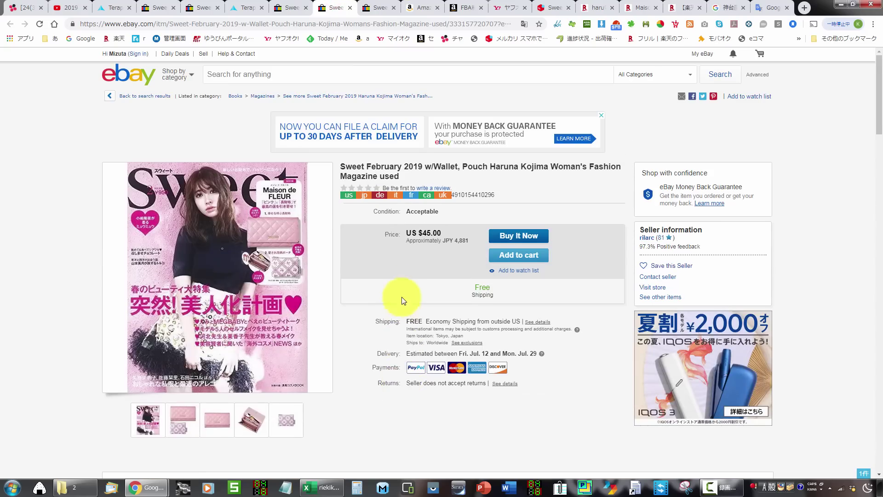
key(alt+Tab)
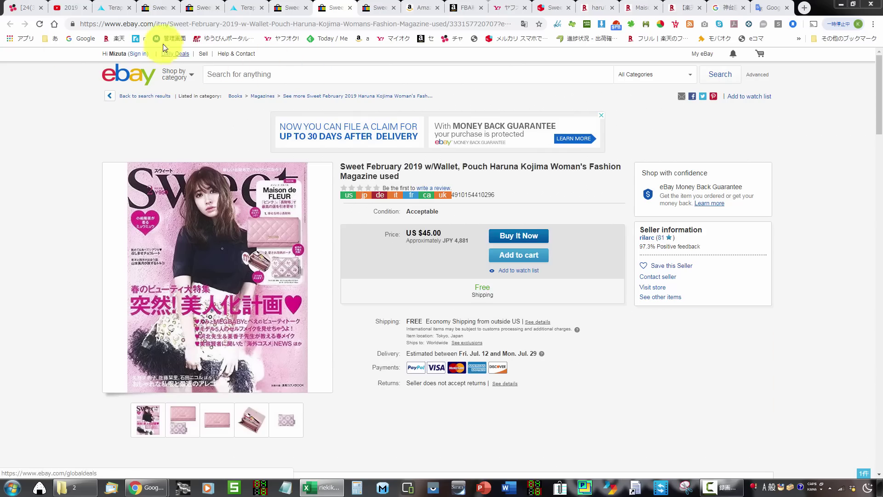
Review the $49.99 w/Wallet, Pouch listing on eBay and check the Haruna Kojima sales records in Terapeak.
click(194, 5)
scroll(112, 213, down, 7)
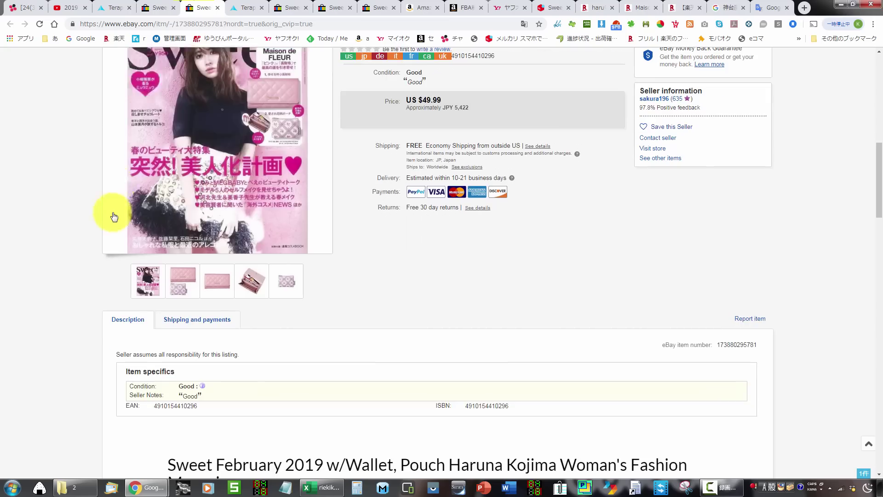
scroll(95, 238, up, 4)
click(161, 7)
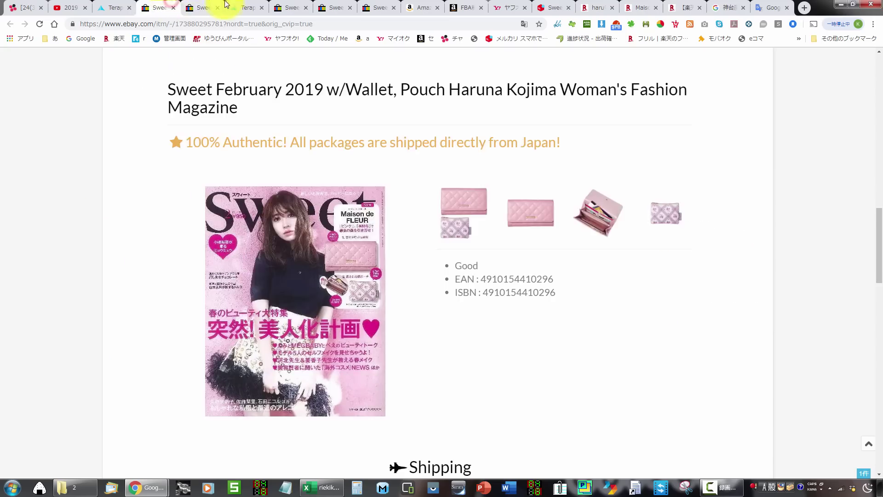
click(247, 7)
click(115, 7)
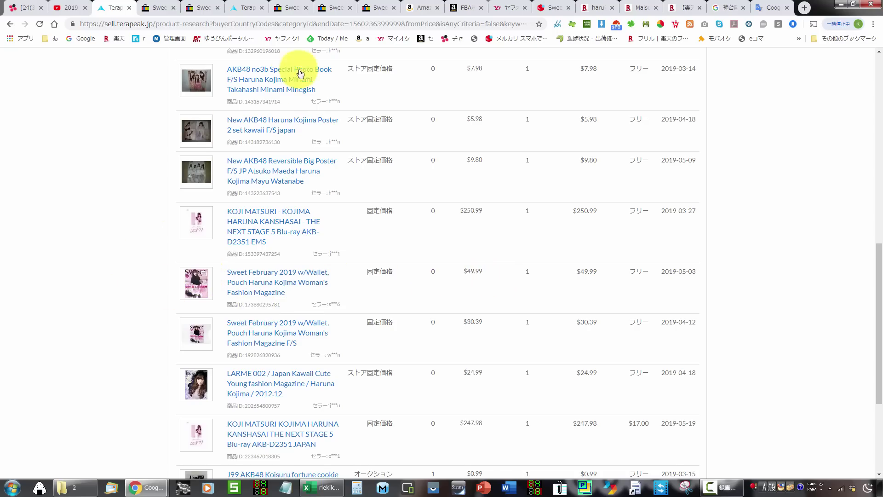
Recheck the $45.00 w/Wallet, Pouch listing and return to the eBay results for Sweet February 2019.
click(335, 7)
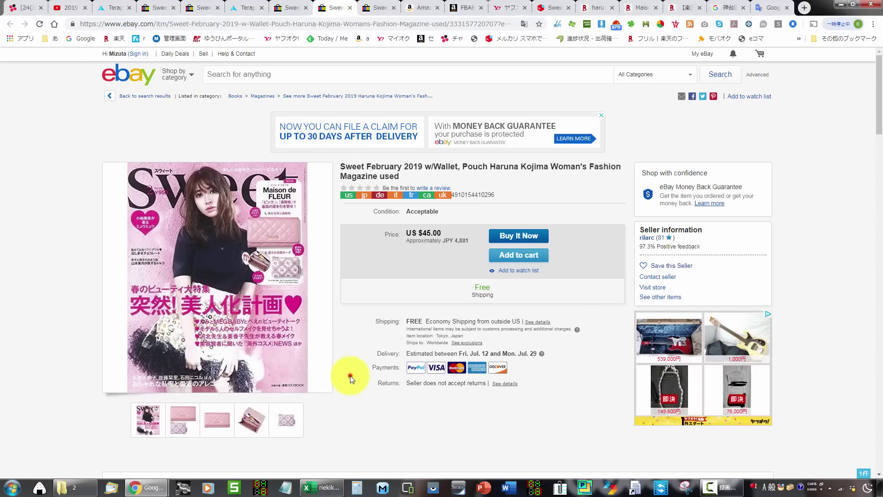
scroll(350, 380, down, 6)
scroll(349, 375, up, 5)
click(299, 3)
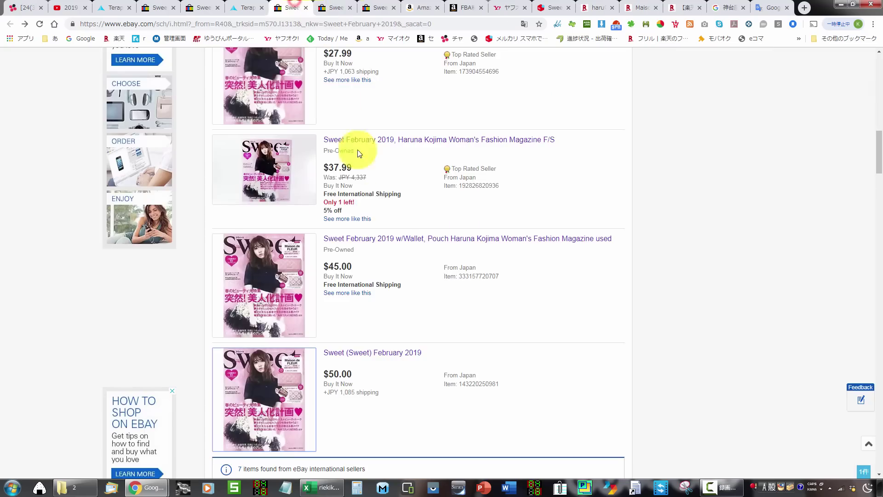
Switch to the riekikeisanteamshoukei workbook in Excel and set the selling price in D4 to $43.98.
key(alt+Tab)
double_click(445, 73)
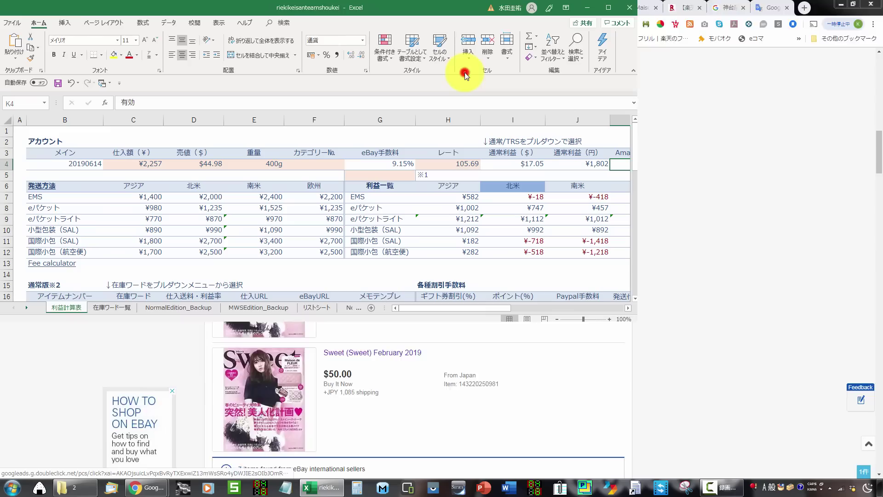
click(197, 164)
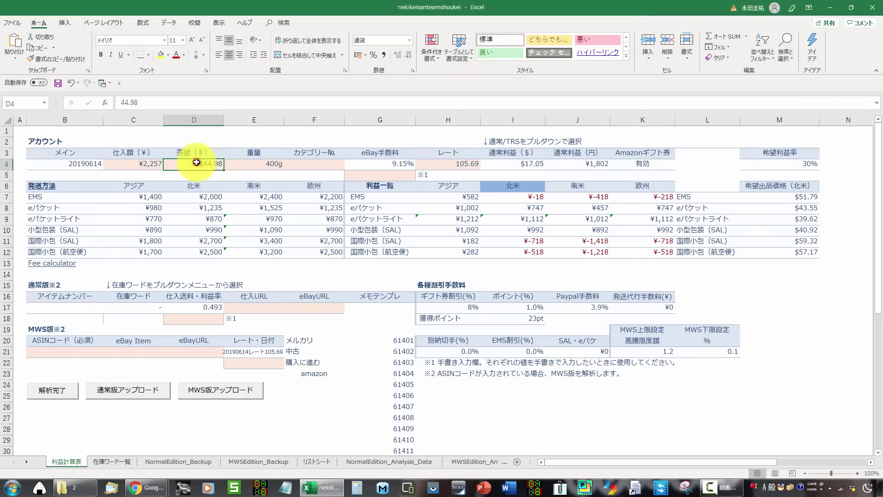
click(638, 160)
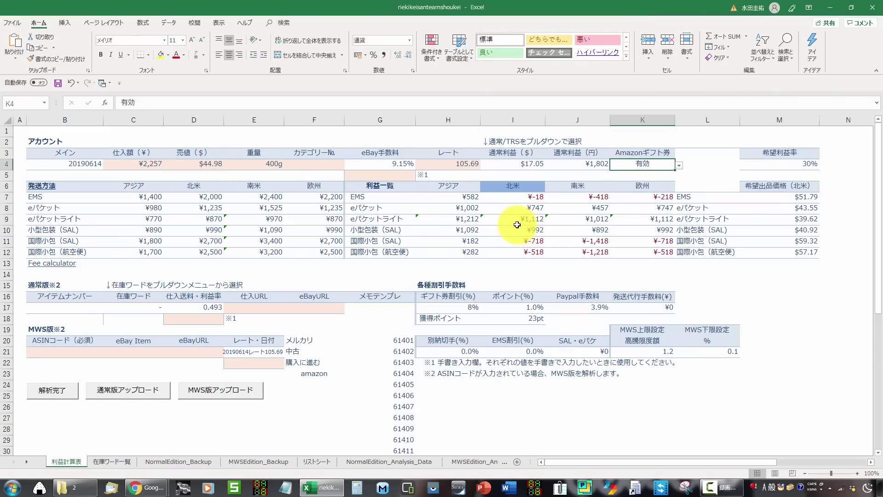
click(212, 165)
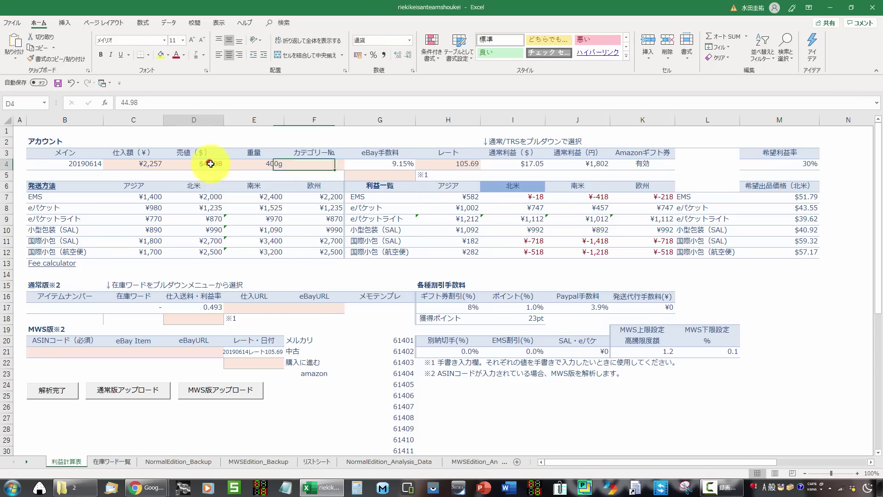
text(43.)
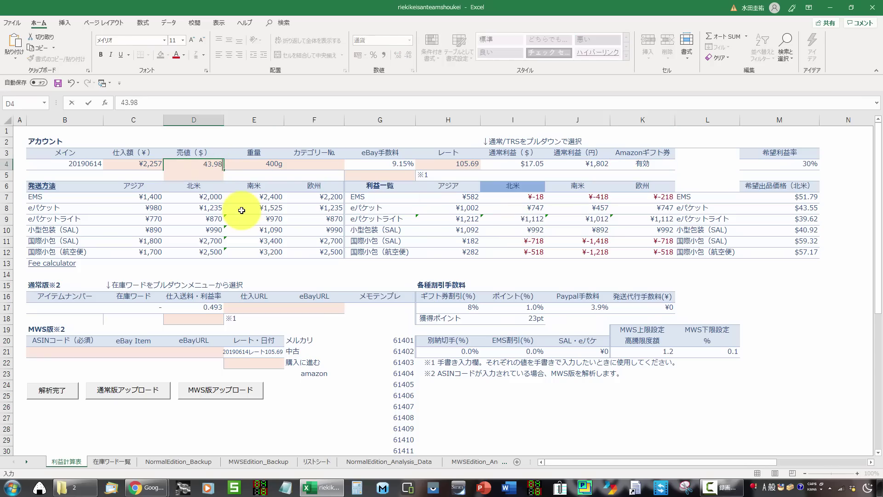
key(Return)
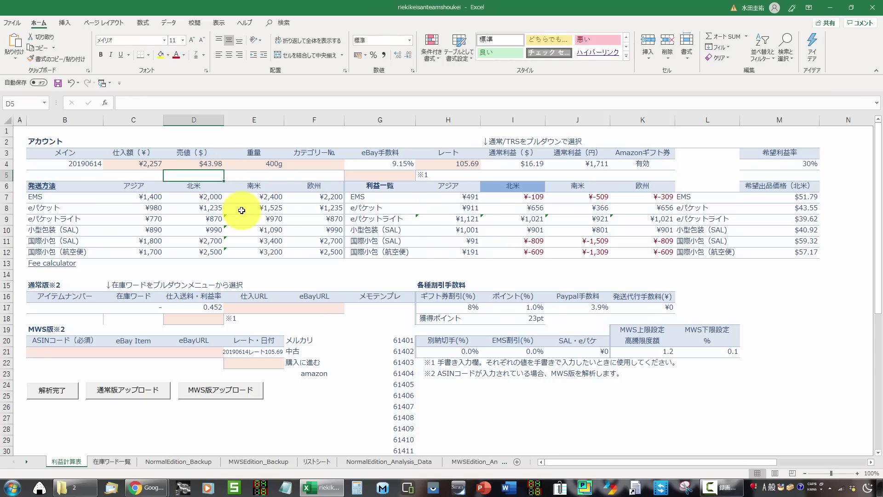
Try selling prices of $43.00 and $42.98 in D4 of the profit calculation sheet.
key(Up)
text(4)
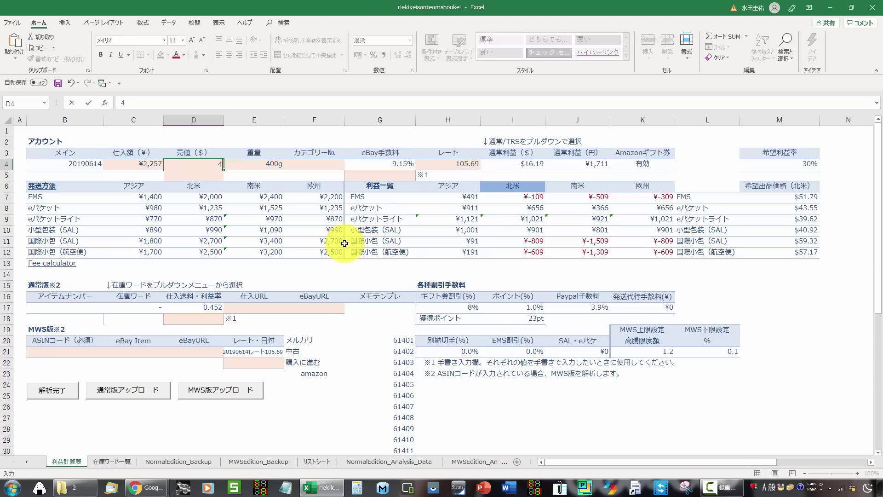
key(Return)
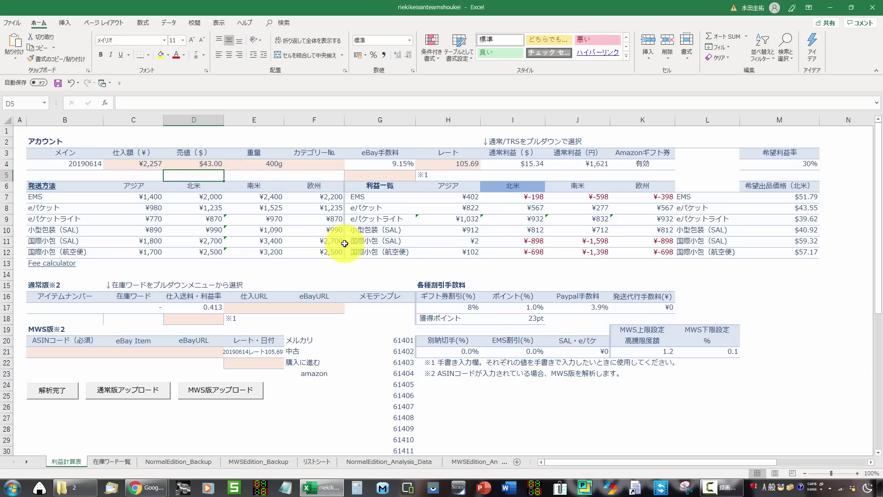
key(Up)
text(42)
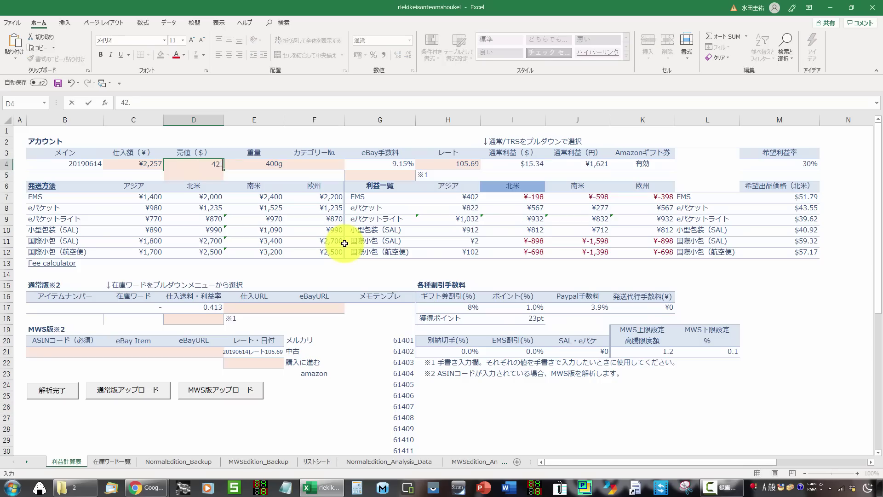
key(Return)
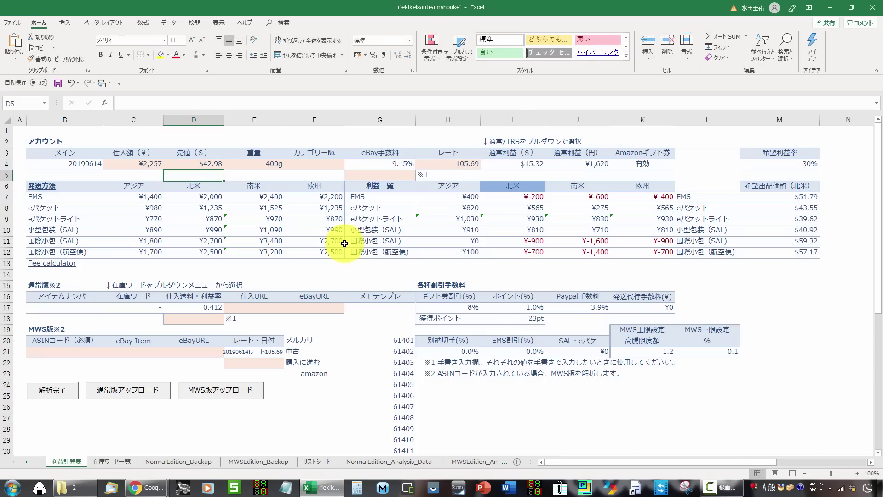
Set the selling price in D4 back to $43.98.
key(Up)
text(43.98)
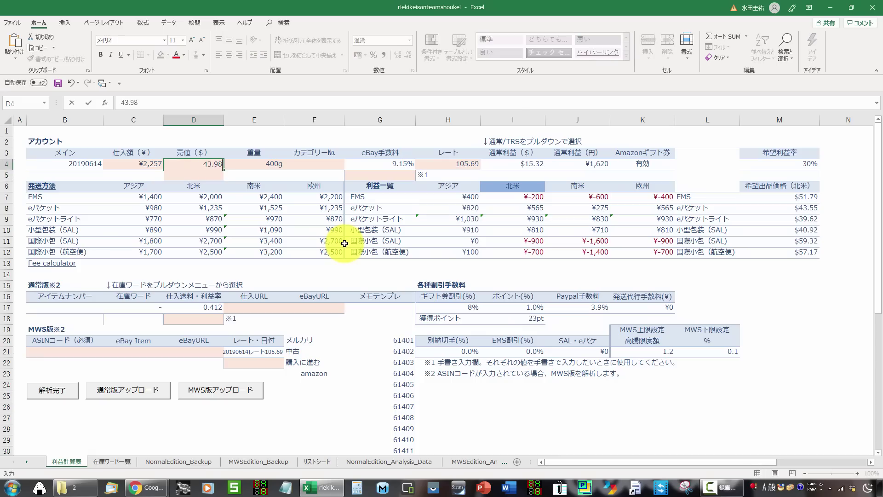
key(Return)
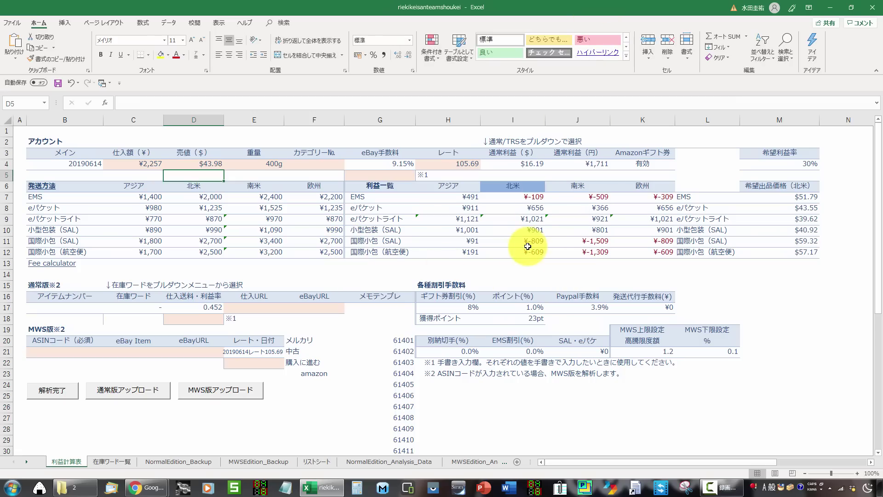
Switch back to Chrome and copy the search phrase "Sweet February 2019" from the eBay results page.
double_click(611, 7)
click(232, 128)
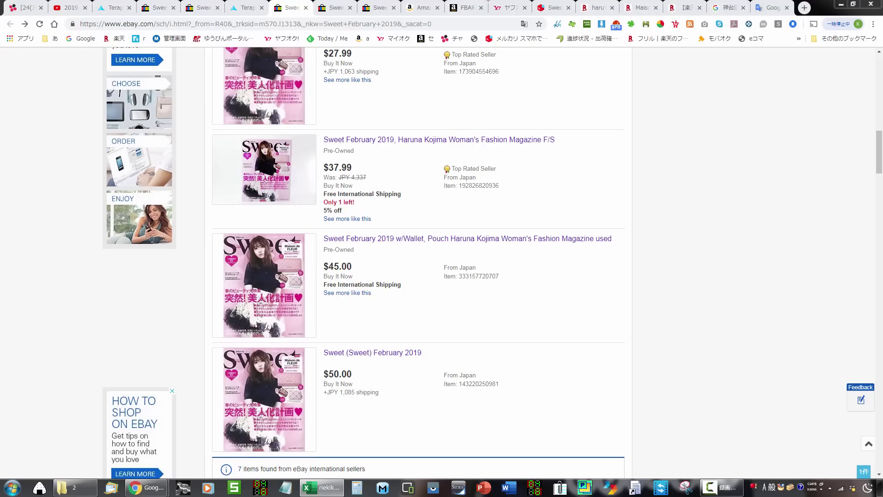
key(ctrl+3)
click(283, 8)
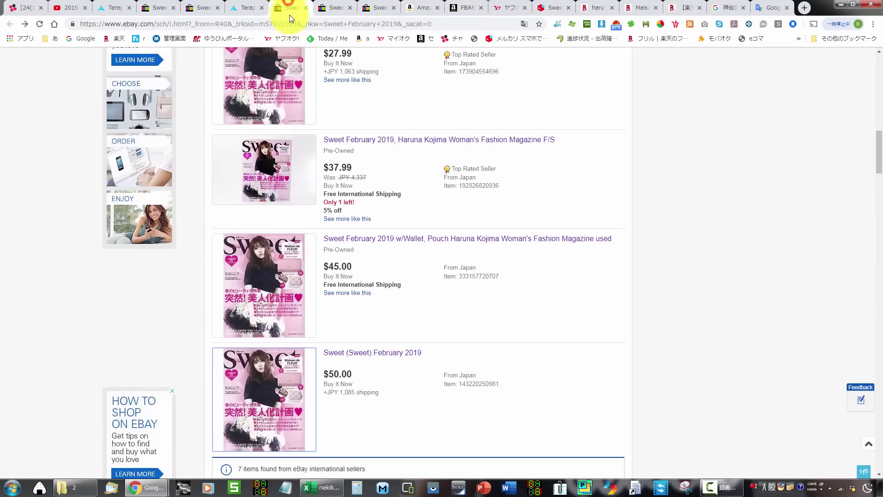
scroll(358, 359, down, 5)
scroll(359, 383, up, 4)
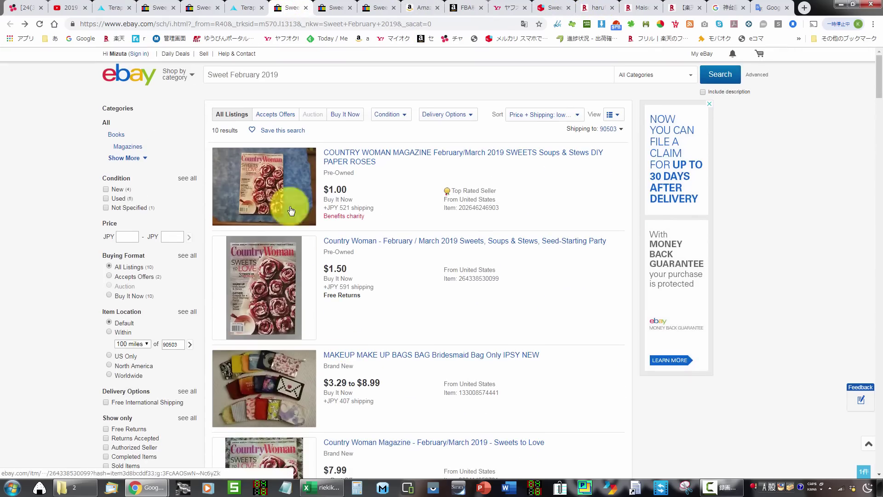
triple_click(316, 73)
key(ctrl+c)
Search Terapeak for "Sweet February 2019" in place of the previous product title and review the sold transactions.
click(114, 11)
triple_click(311, 133)
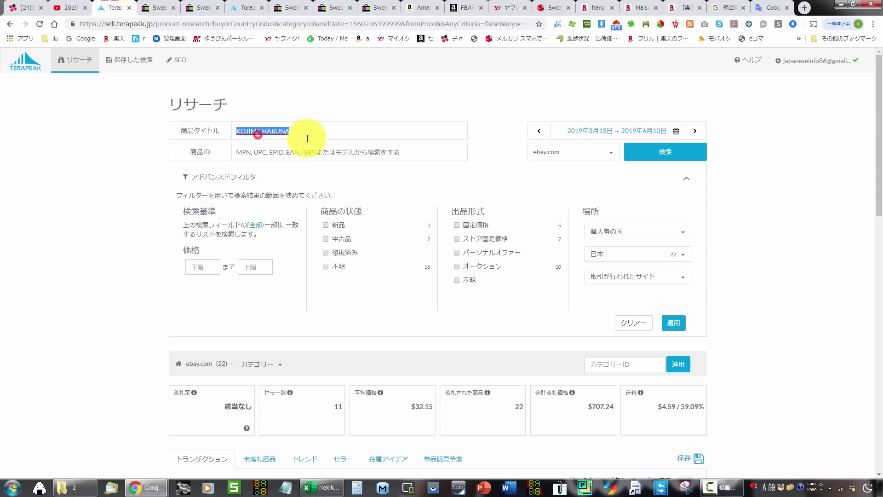
key(ctrl+v)
click(654, 157)
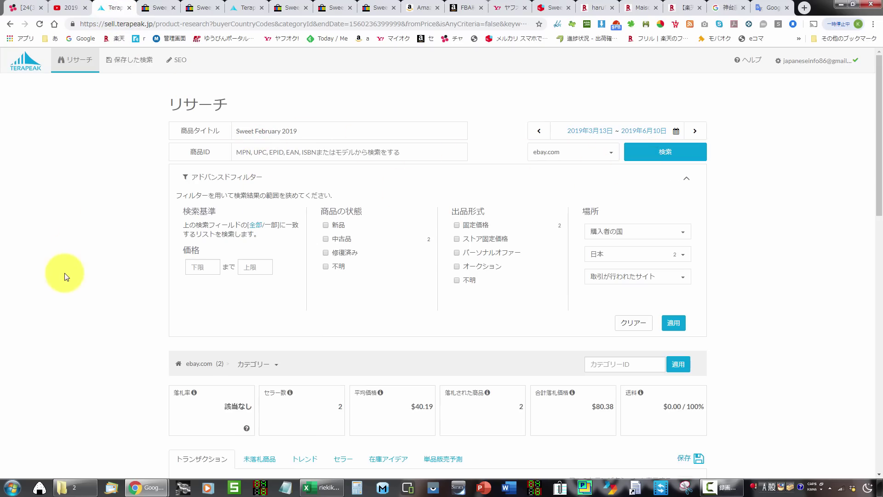
scroll(65, 272, down, 4)
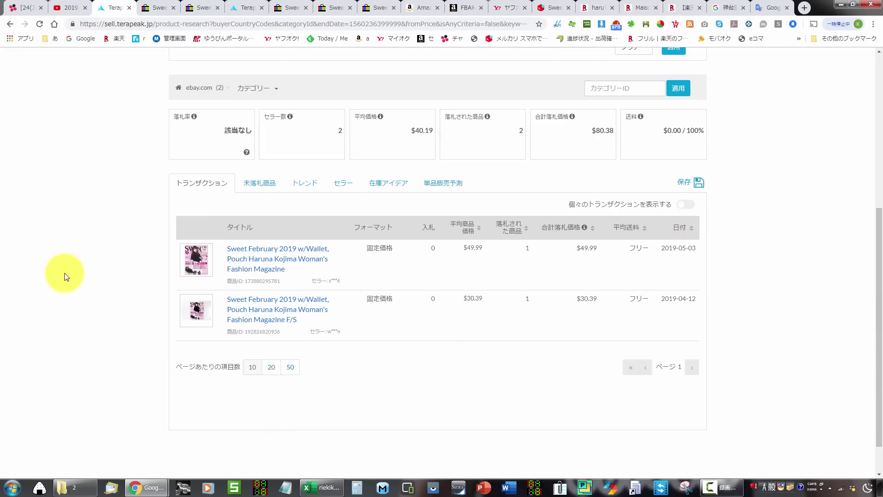
scroll(64, 272, up, 4)
scroll(296, 394, down, 6)
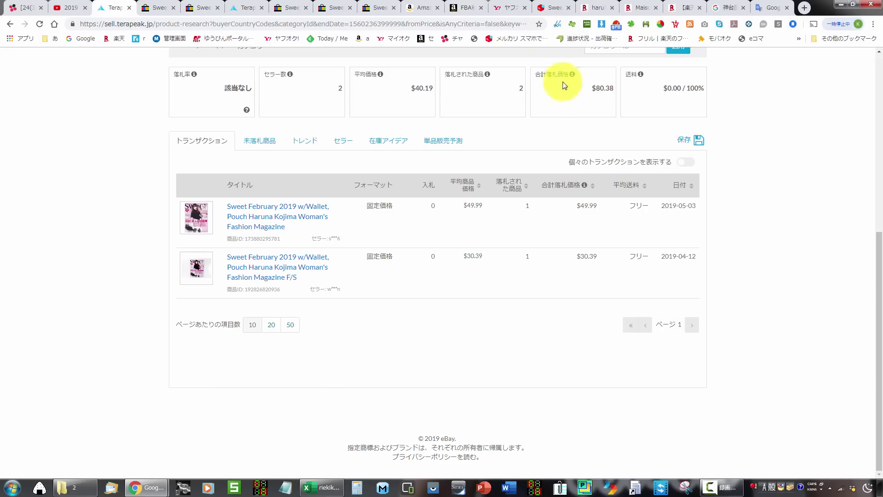
Open the listing "113 sweet 2月号 付録" from the Mercari results and review its details and description.
click(556, 8)
scroll(163, 291, down, 4)
scroll(163, 291, down, 1)
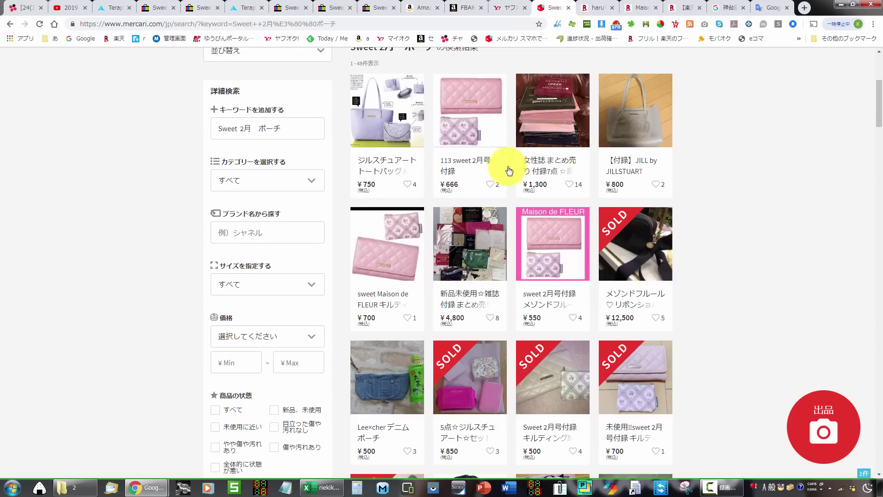
click(490, 109)
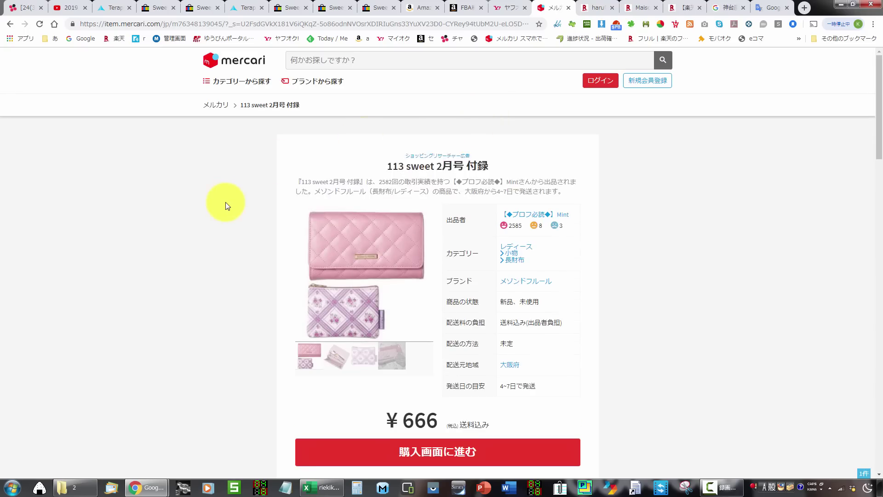
scroll(219, 300, down, 4)
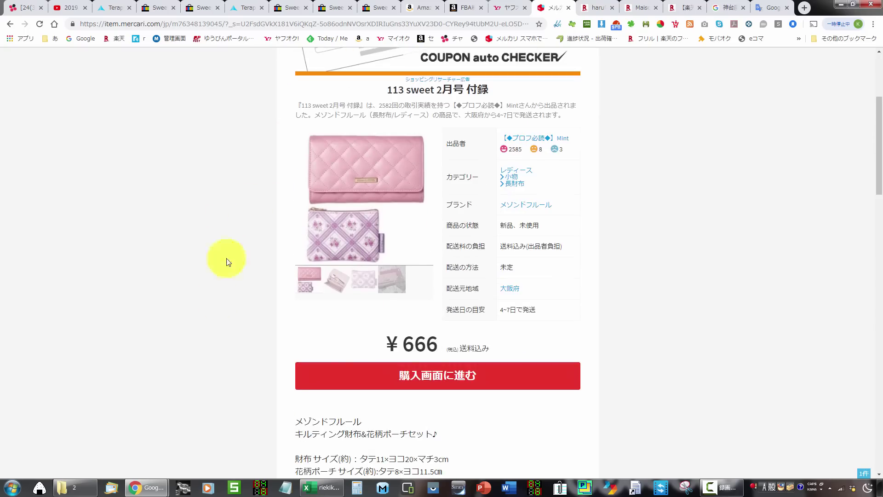
Review the price history and used offers for Sweet(スウィート) 2019年 2月号 on Amazon.co.jp.
click(420, 5)
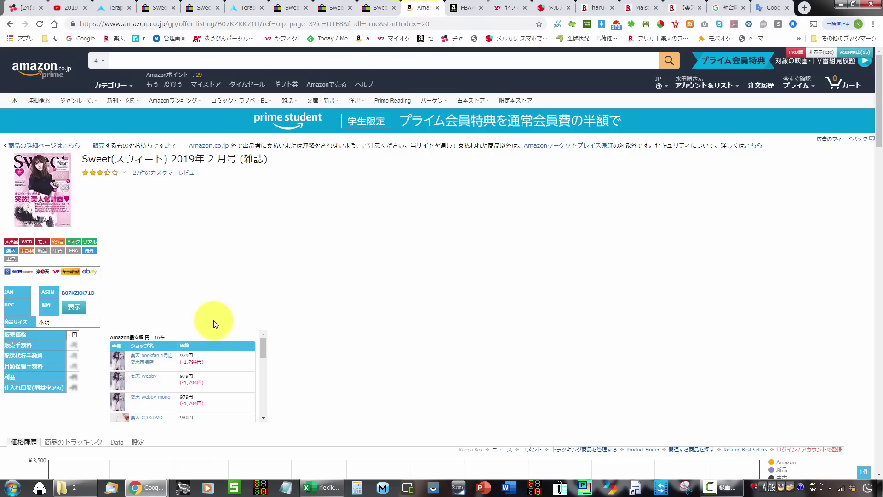
scroll(213, 339, down, 12)
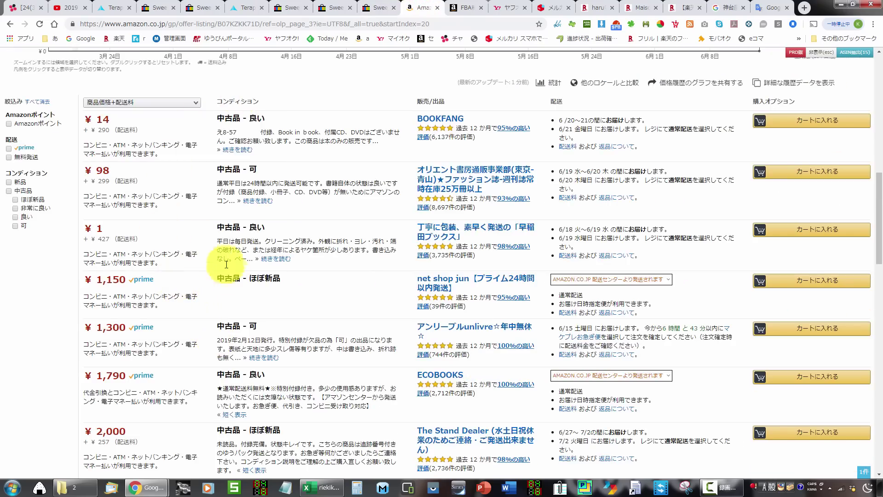
scroll(231, 307, up, 3)
scroll(231, 308, up, 5)
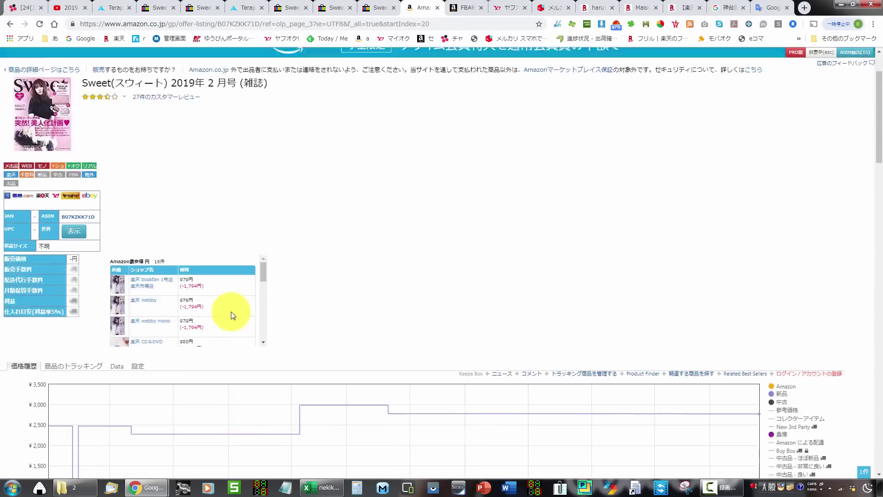
scroll(230, 311, down, 9)
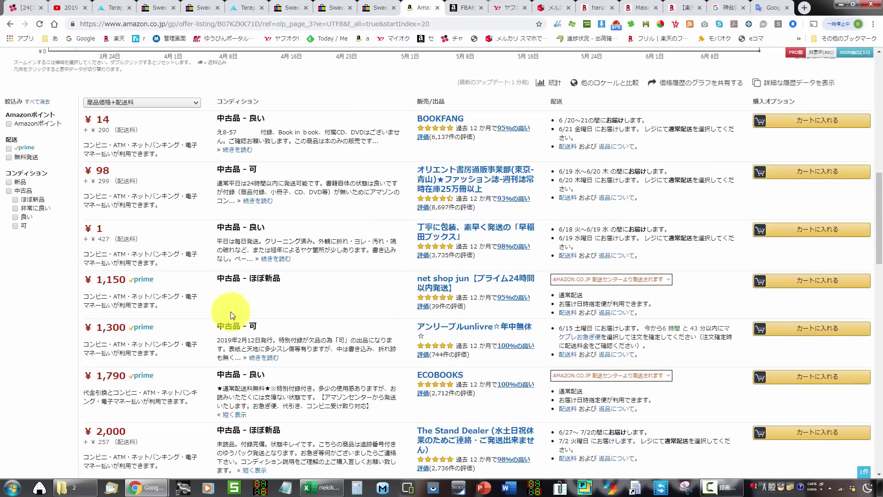
Compare the Mercari wallet and pouch supplement listing with the used magazine offers on Amazon.
click(681, 8)
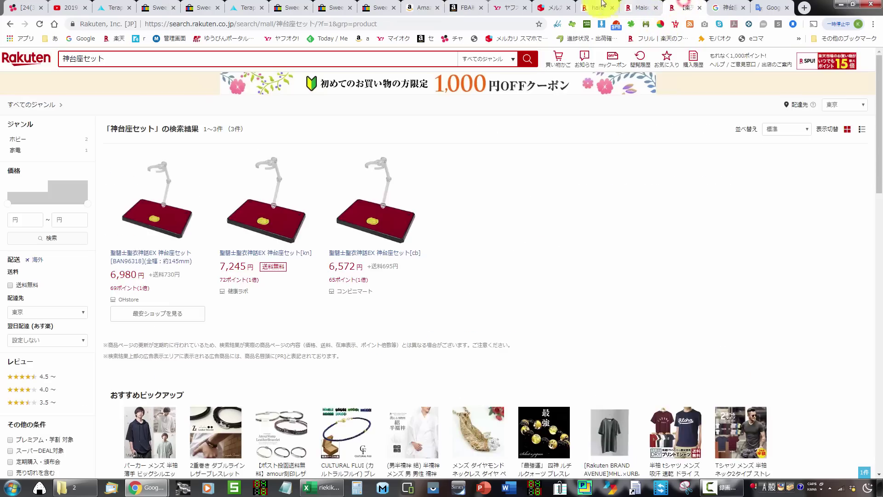
click(556, 7)
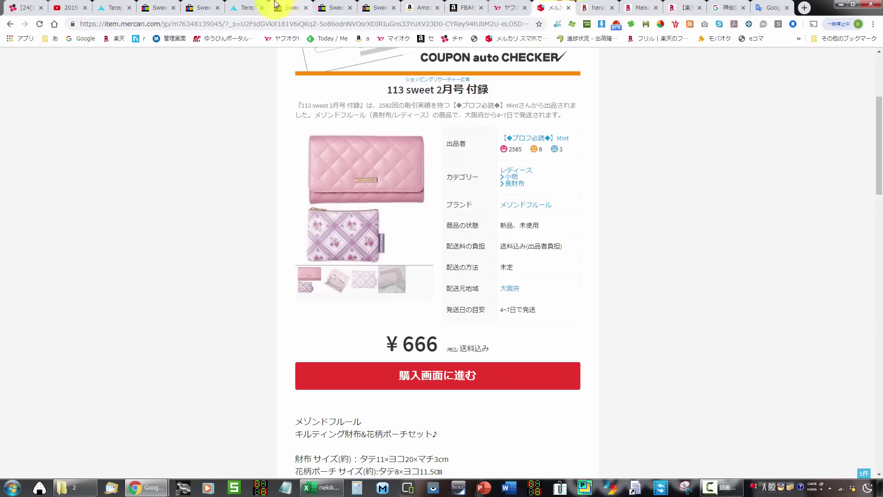
click(422, 8)
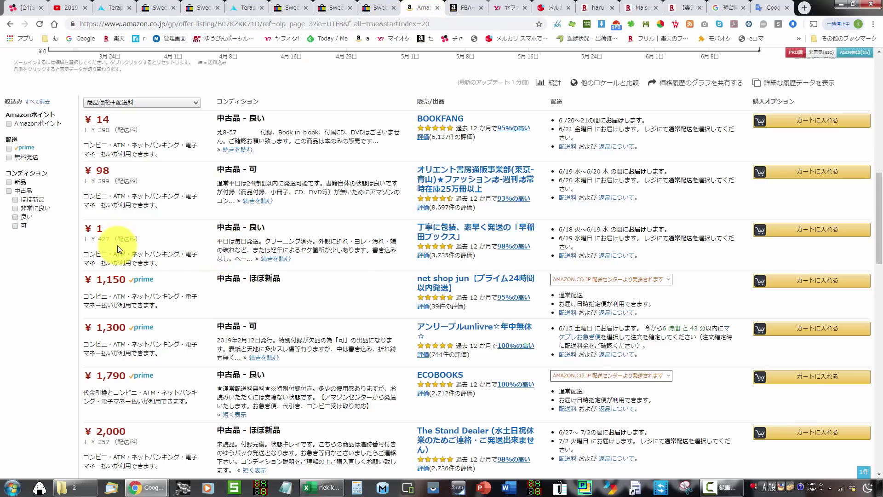
click(554, 7)
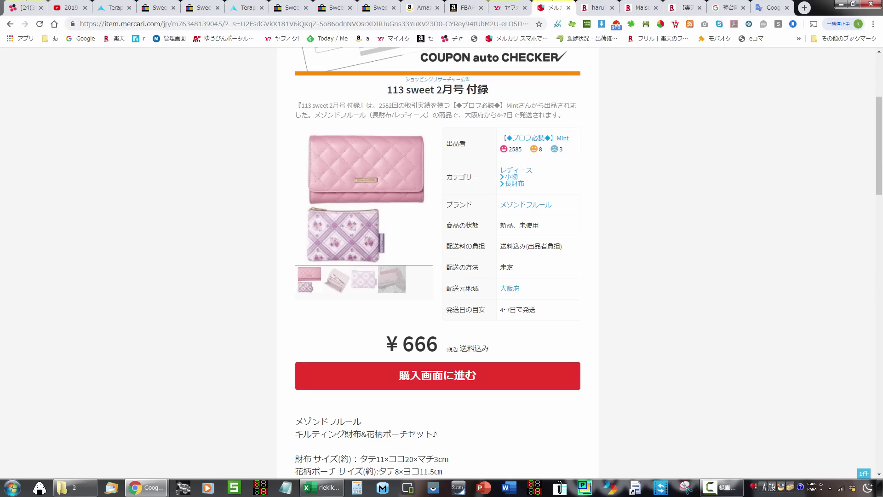
Recheck the Excel profit calculation sheet and look through the photos of the Mercari supplement listing.
key(alt+Tab)
click(762, 98)
double_click(761, 98)
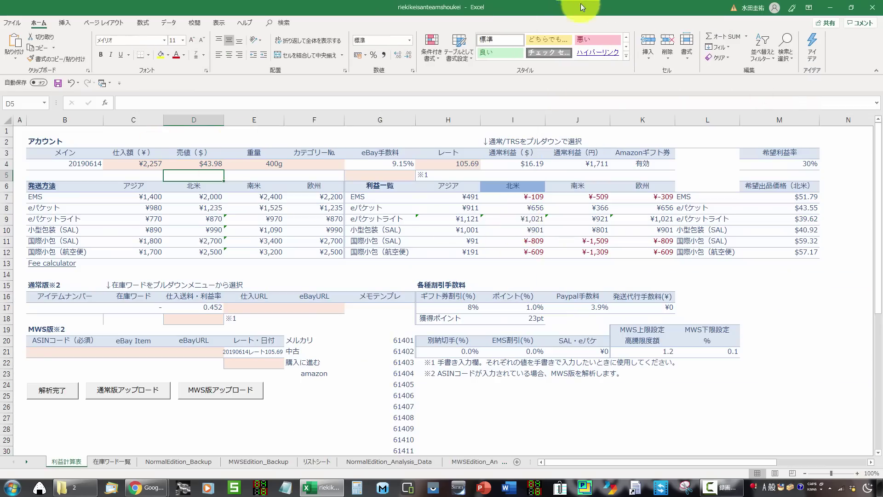
key(alt+Tab)
click(433, 307)
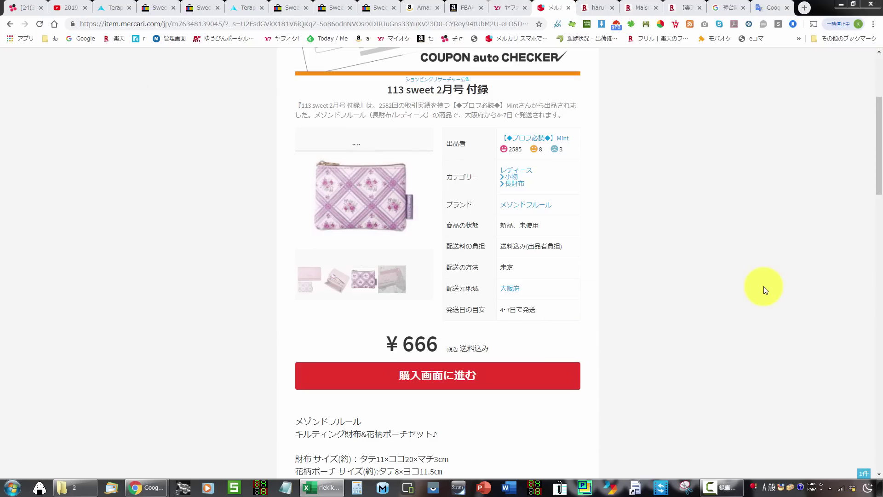
click(302, 282)
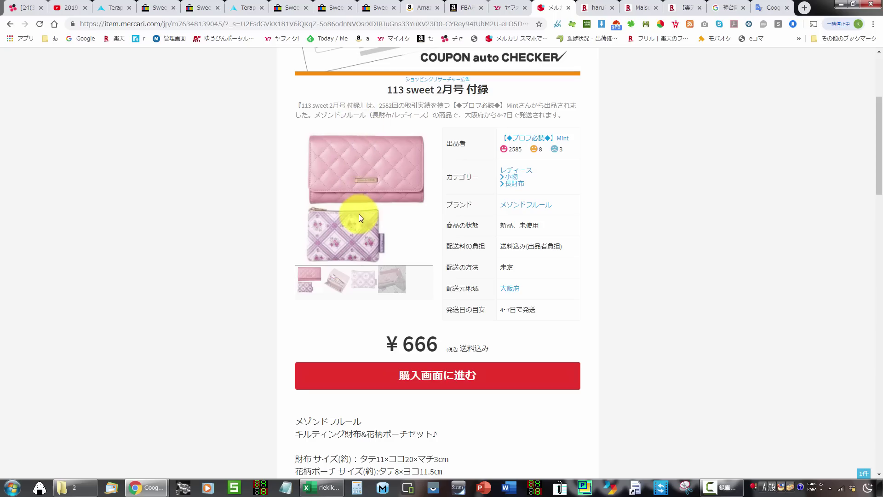
Return to the Mercari results and open the listing "sweet Maison de FLEUR キルティング財布&花柄ポーチセット".
right_click(204, 217)
click(208, 222)
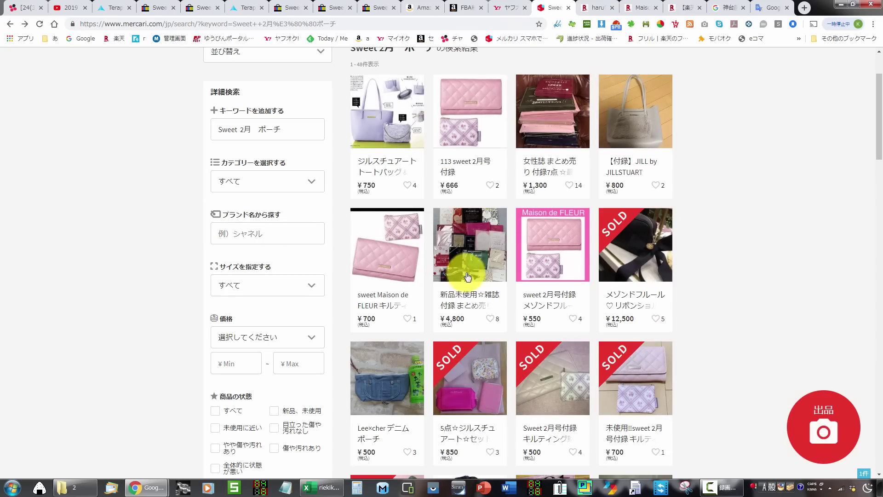
click(404, 268)
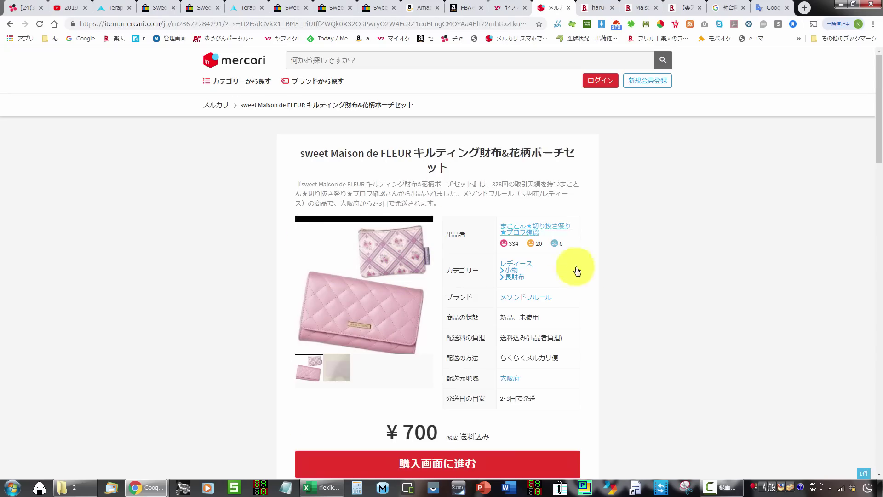
Compare the Mercari wallet and pouch set with the eBay Sweet February 2019 listing, and review the used magazine offers on Amazon.co.jp.
scroll(257, 352, down, 4)
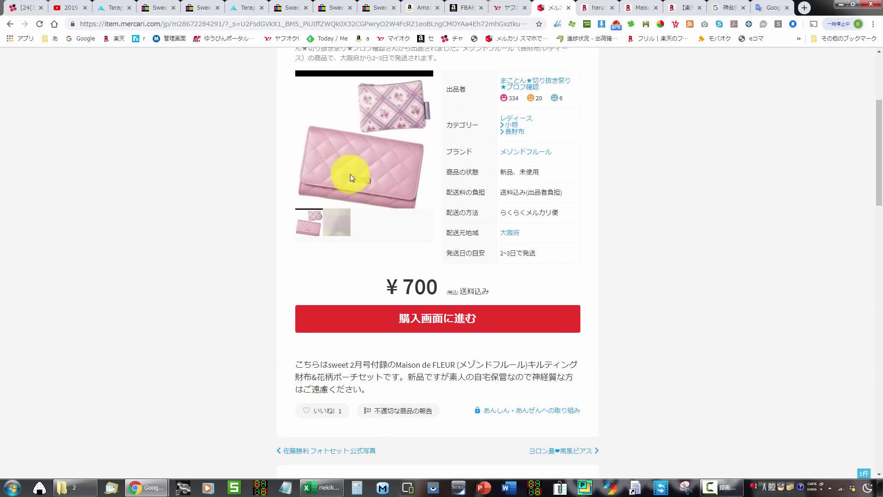
click(200, 7)
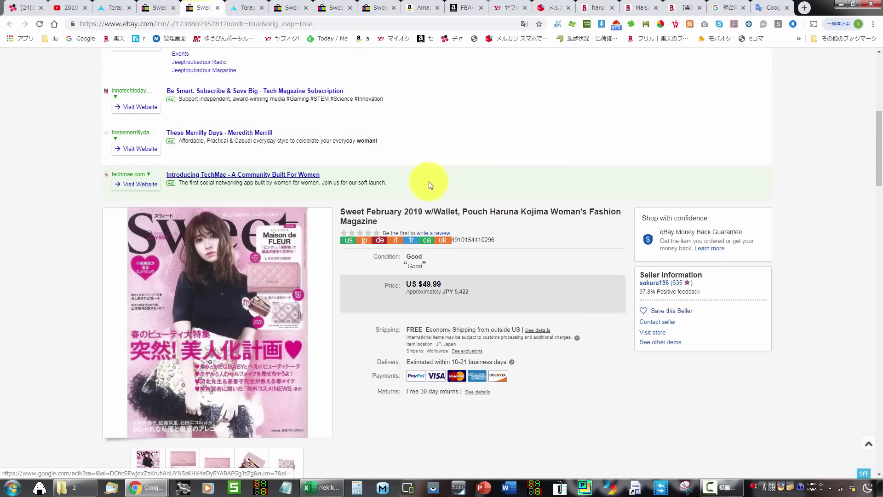
click(554, 8)
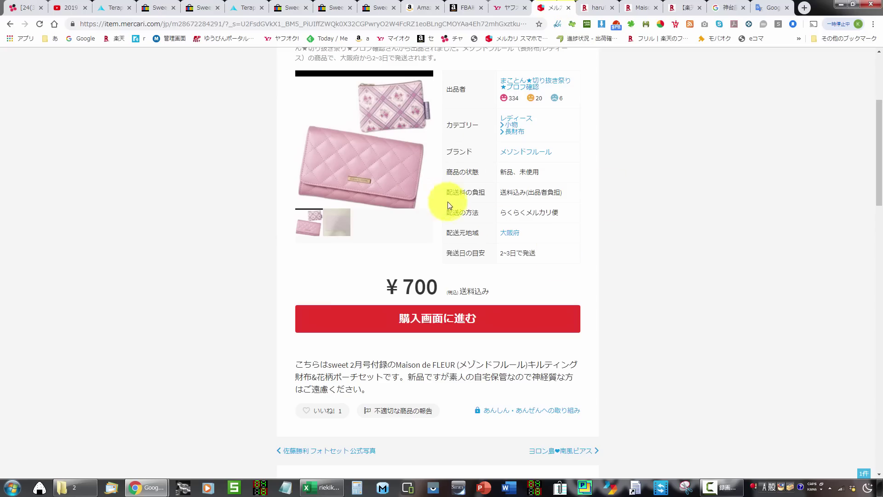
scroll(399, 363, up, 1)
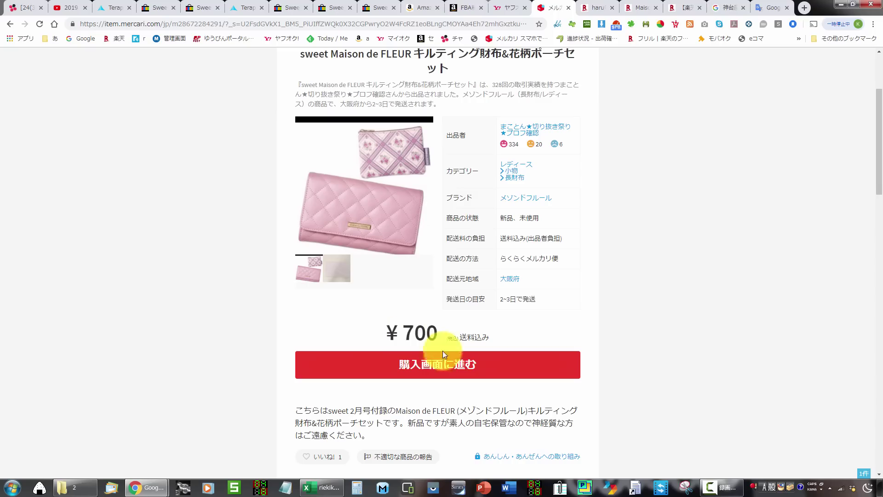
click(423, 6)
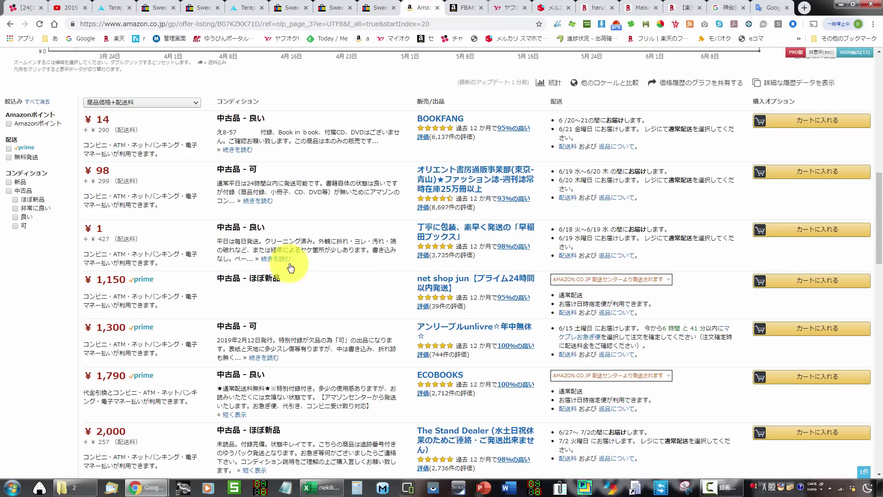
scroll(291, 299, down, 4)
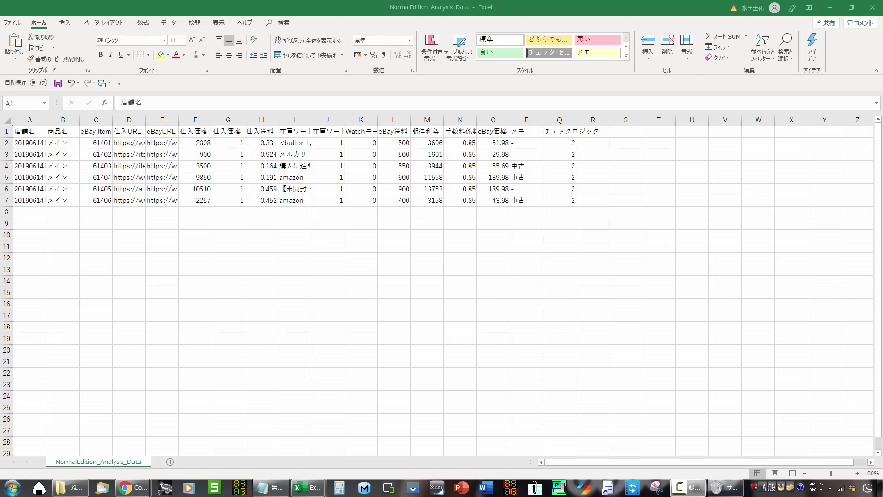
key(alt+Tab)
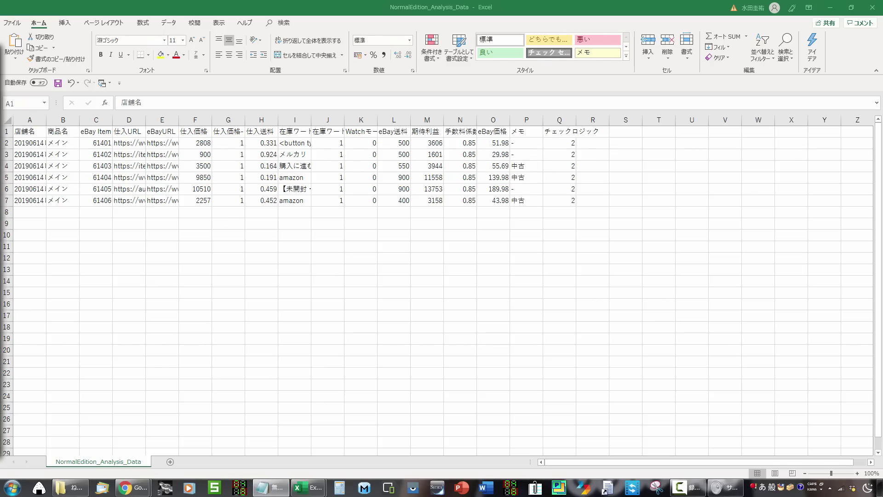